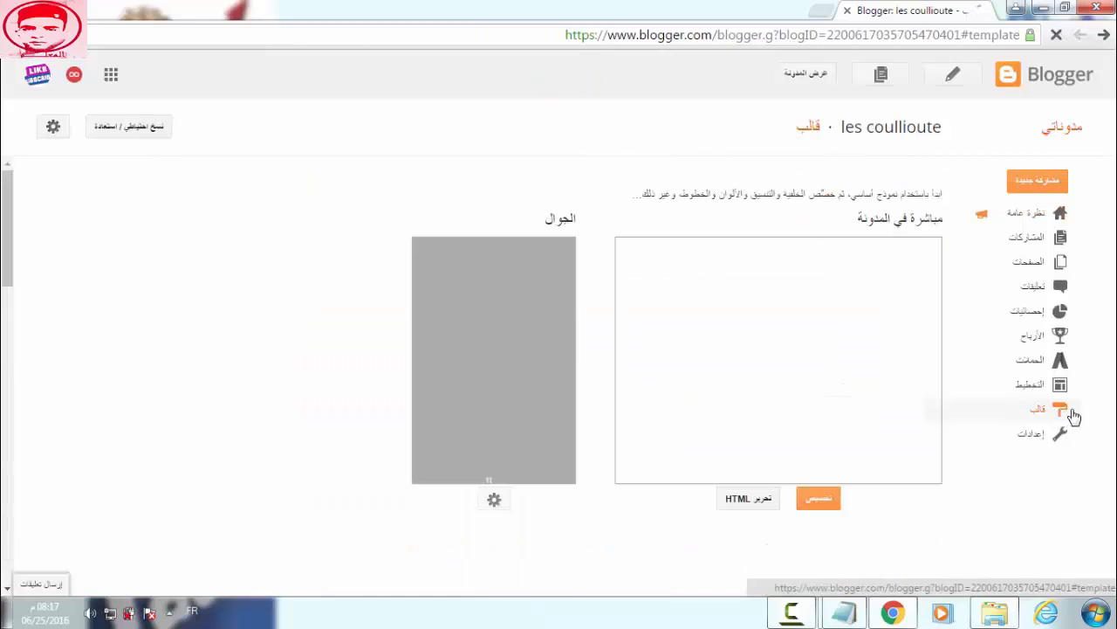
Open the blog template's HTML code for editing and delete all of the existing code.
click(740, 501)
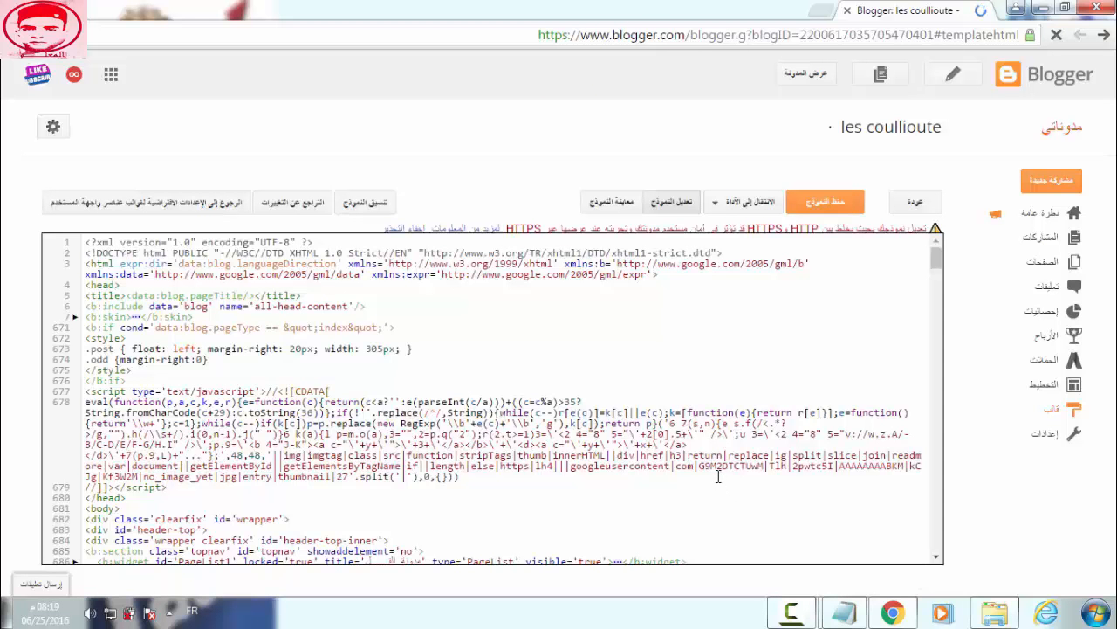
right_click(718, 460)
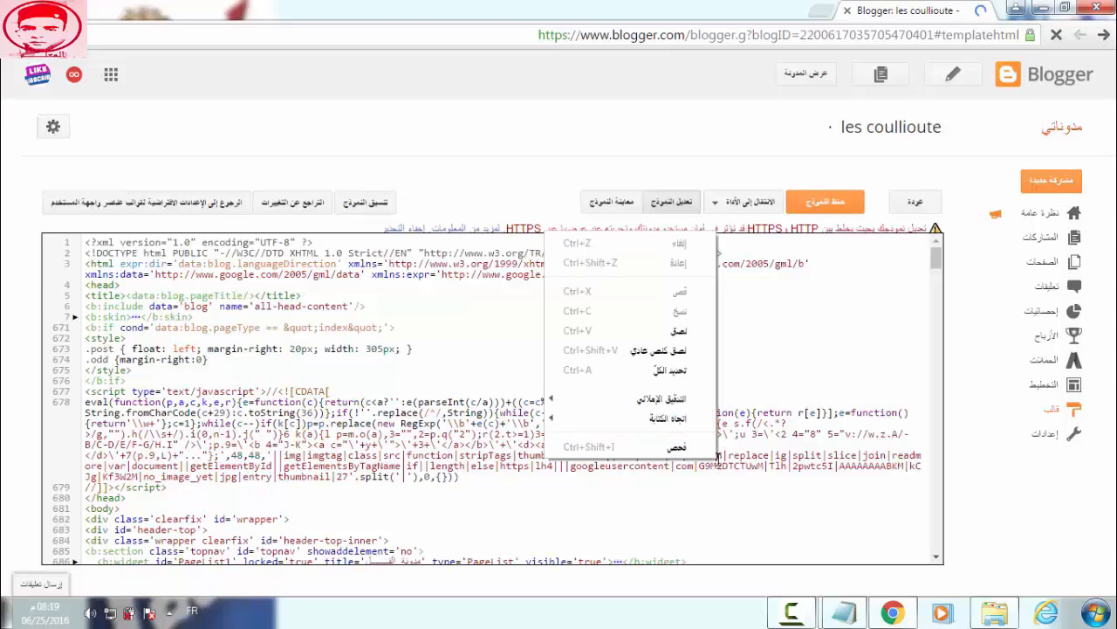
click(671, 370)
key(Delete)
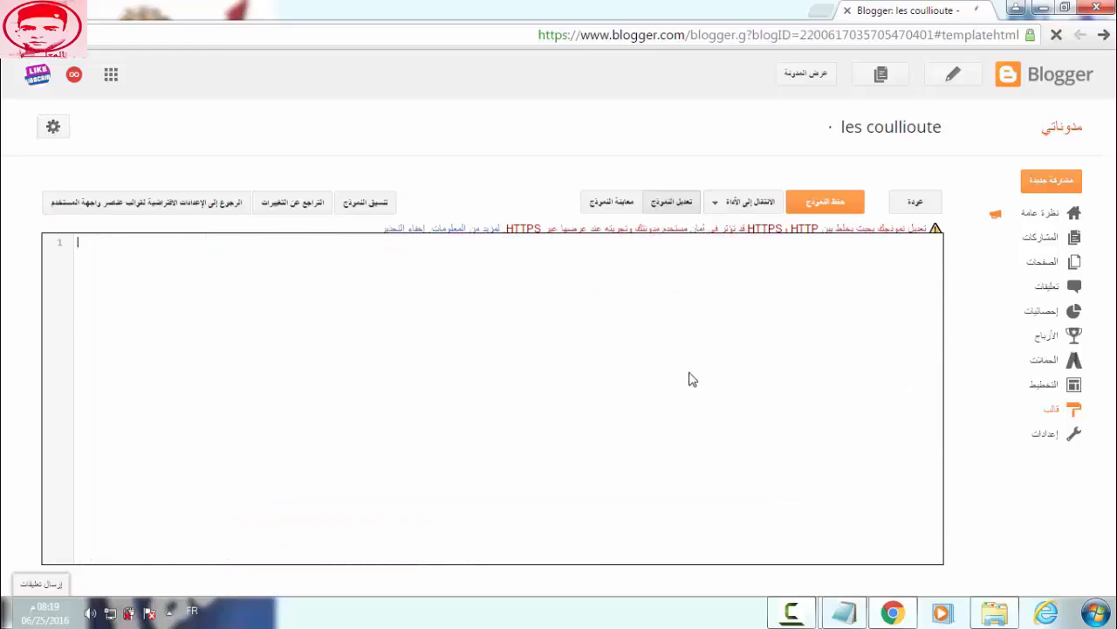
Open the XML template file "Th3 blog . قالب المحترف 2016" from the desktop folder "مجلد جديد" in Notepad.
click(893, 613)
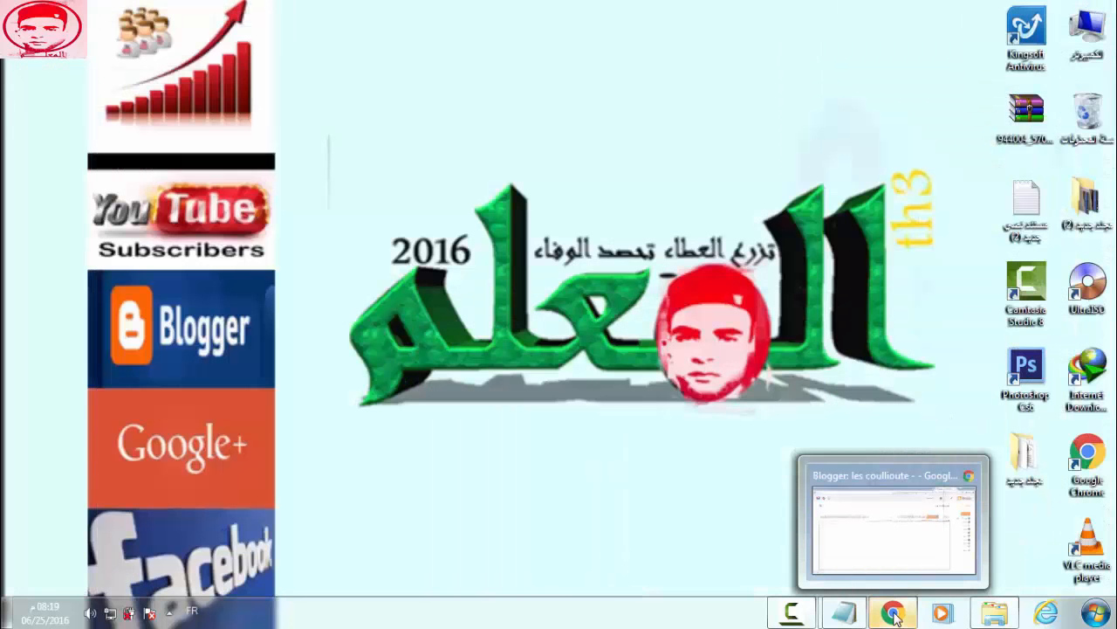
double_click(1027, 467)
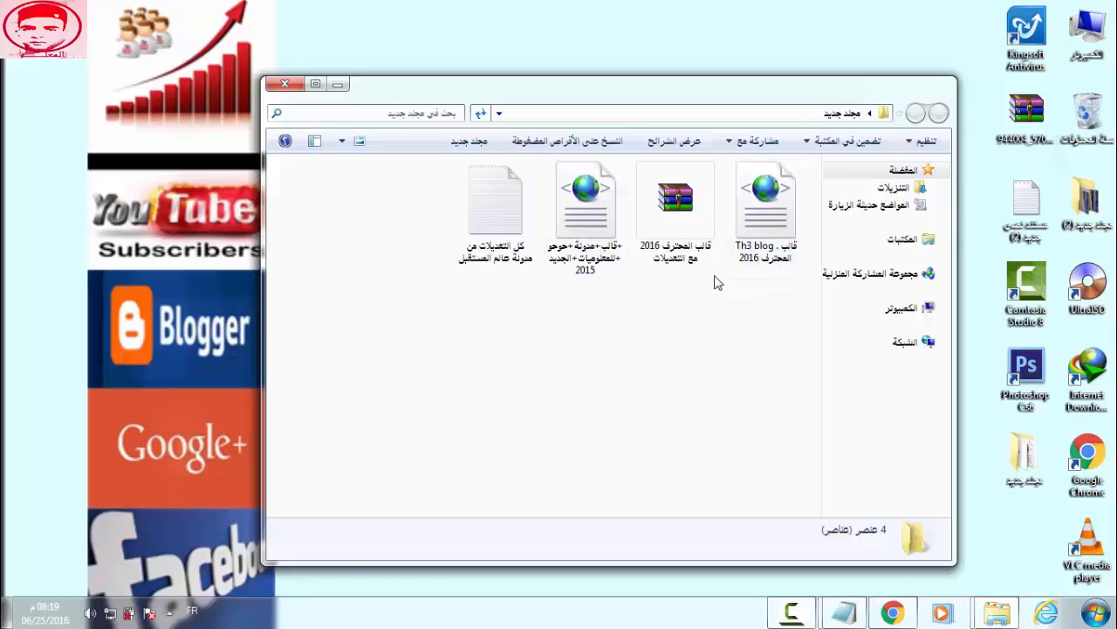
mouse_move(788, 259)
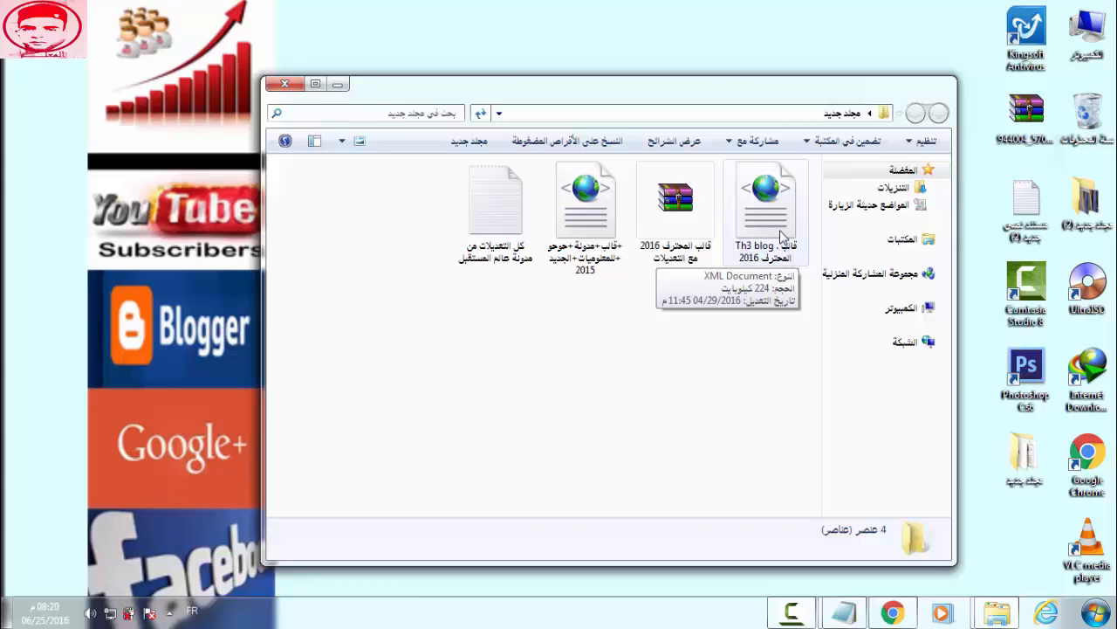
right_click(780, 232)
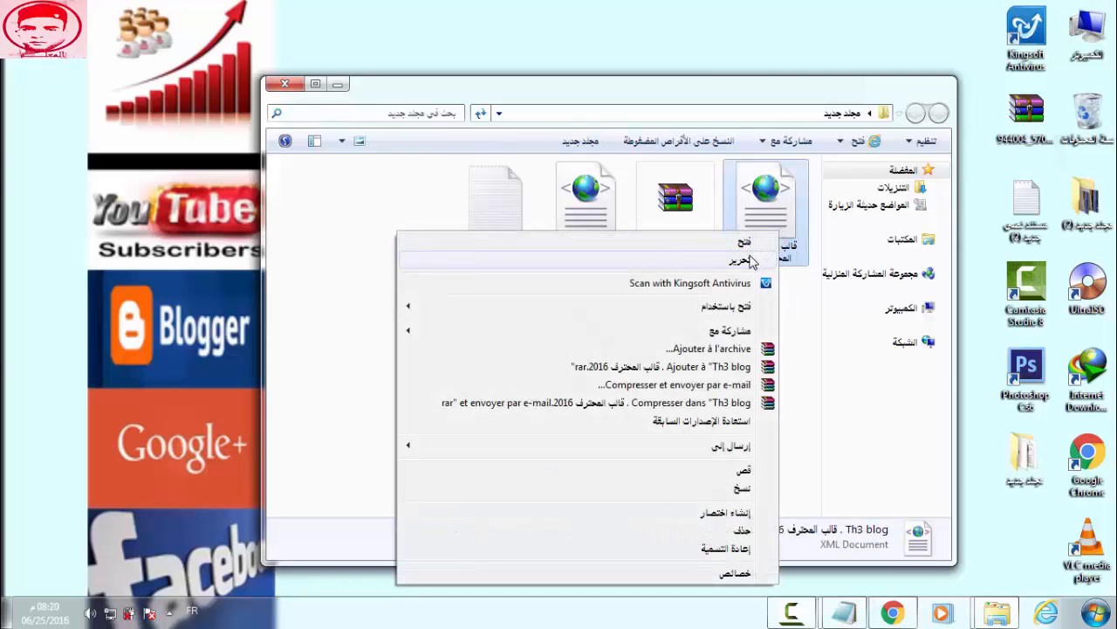
mouse_move(443, 304)
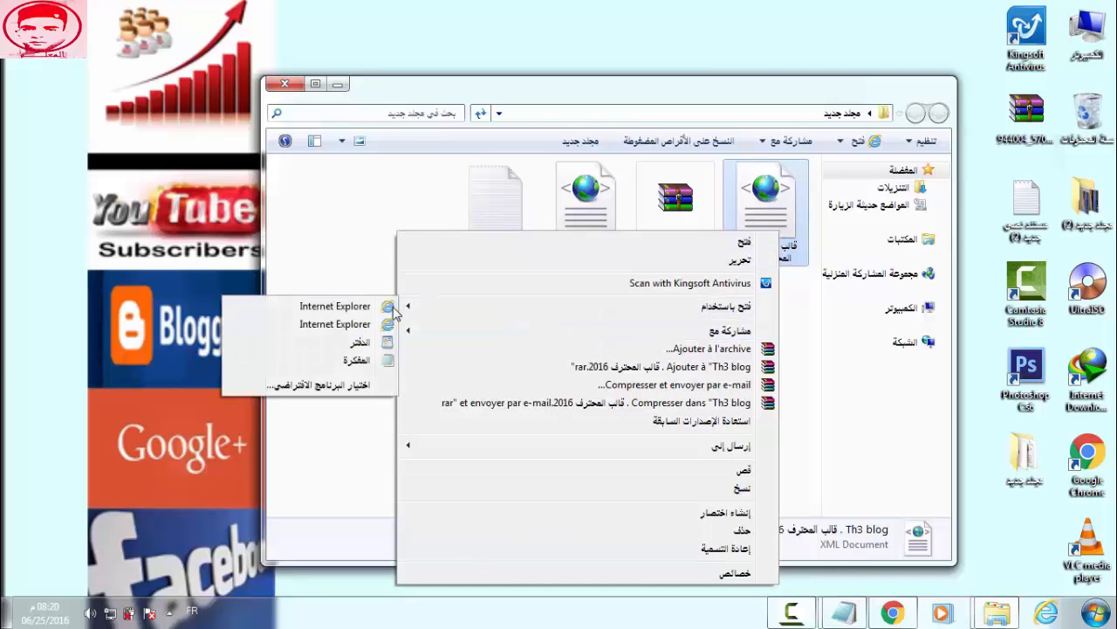
click(371, 362)
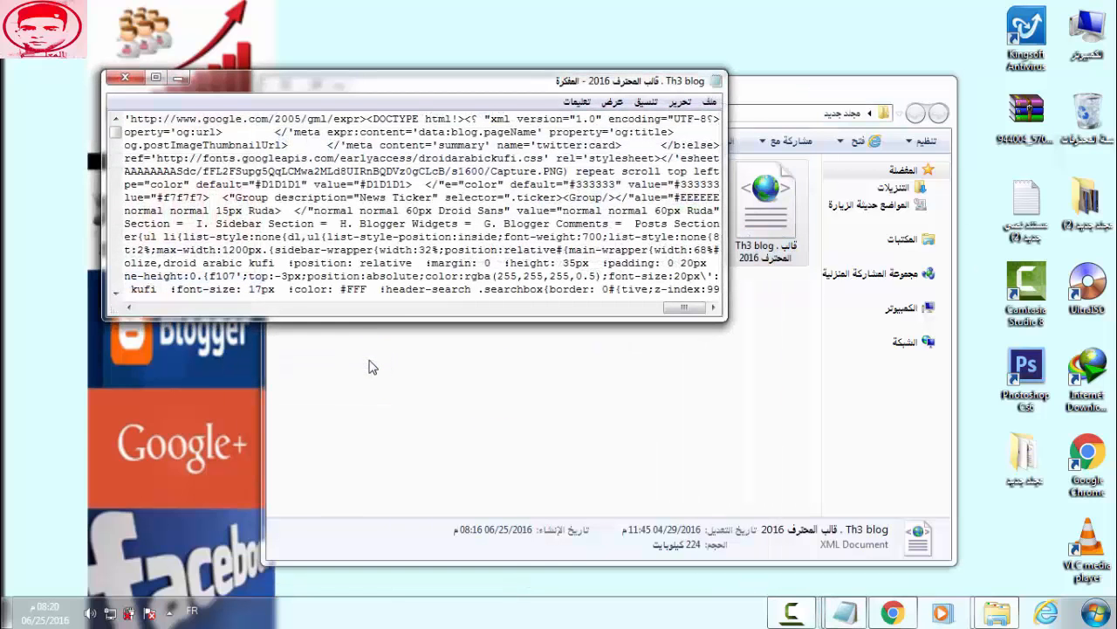
Copy the entire template code from the Notepad file.
right_click(462, 249)
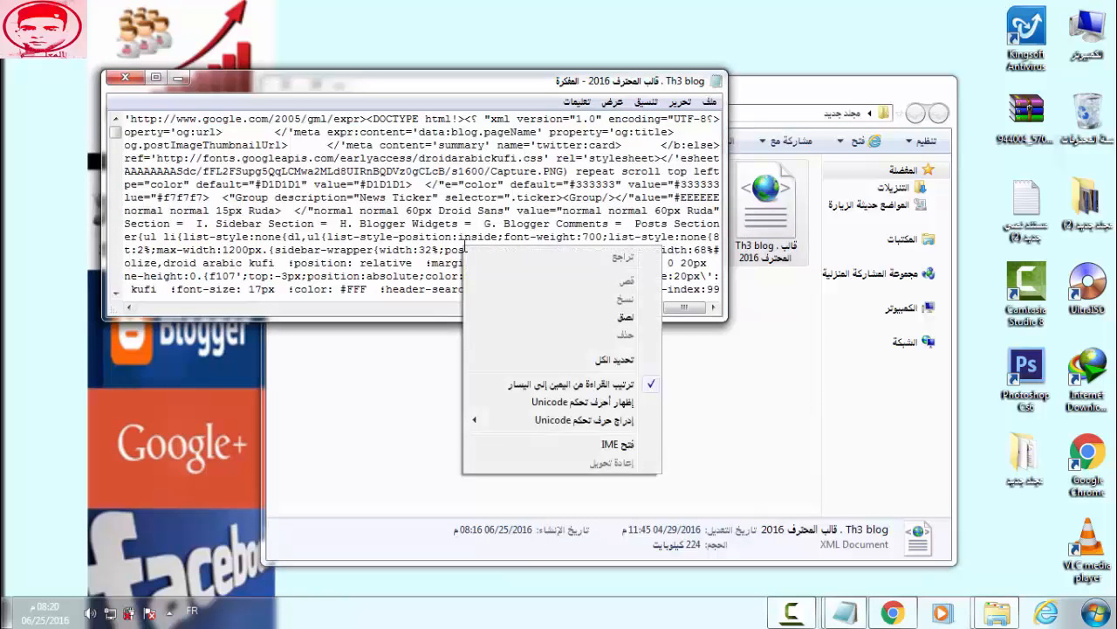
click(611, 360)
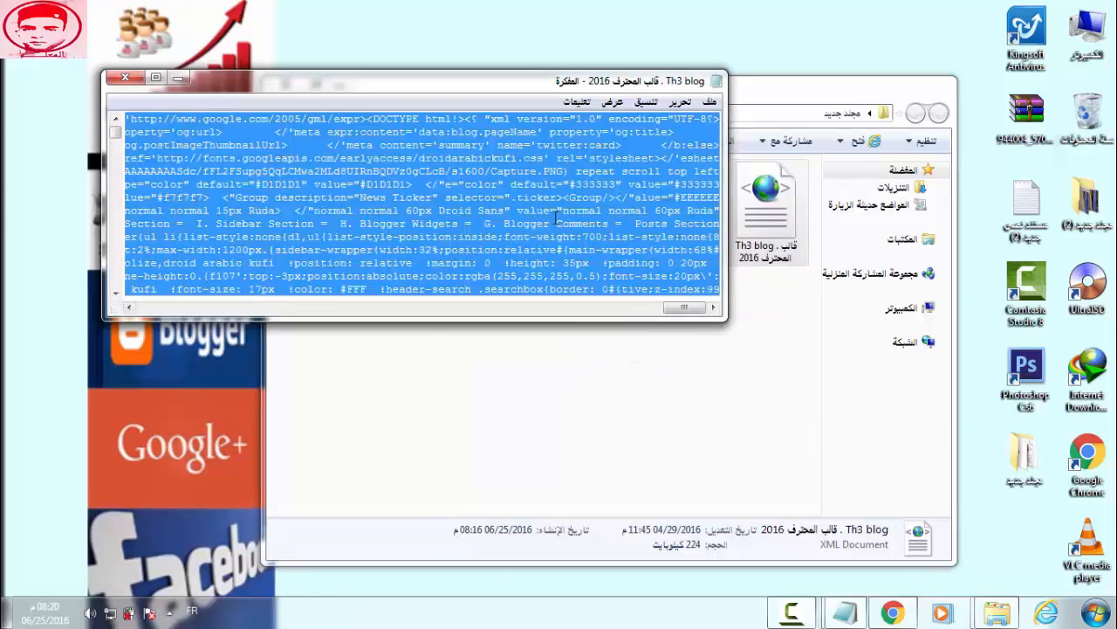
right_click(556, 217)
click(743, 273)
Switch to Chrome, paste the copied code into the empty Blogger template editor and save the template.
click(895, 614)
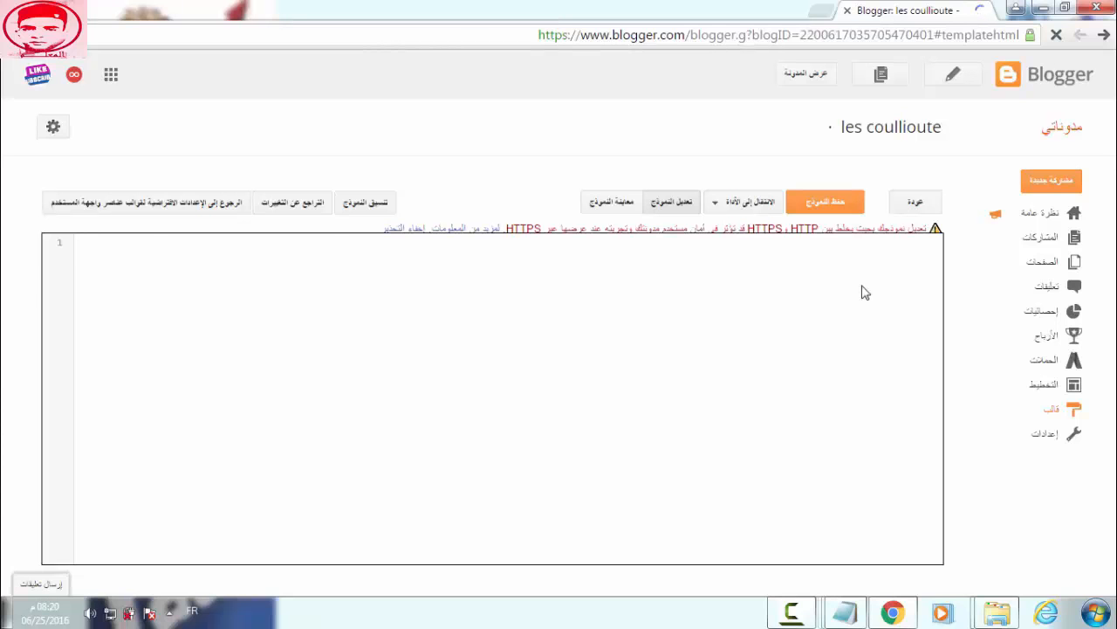
key(ctrl+v)
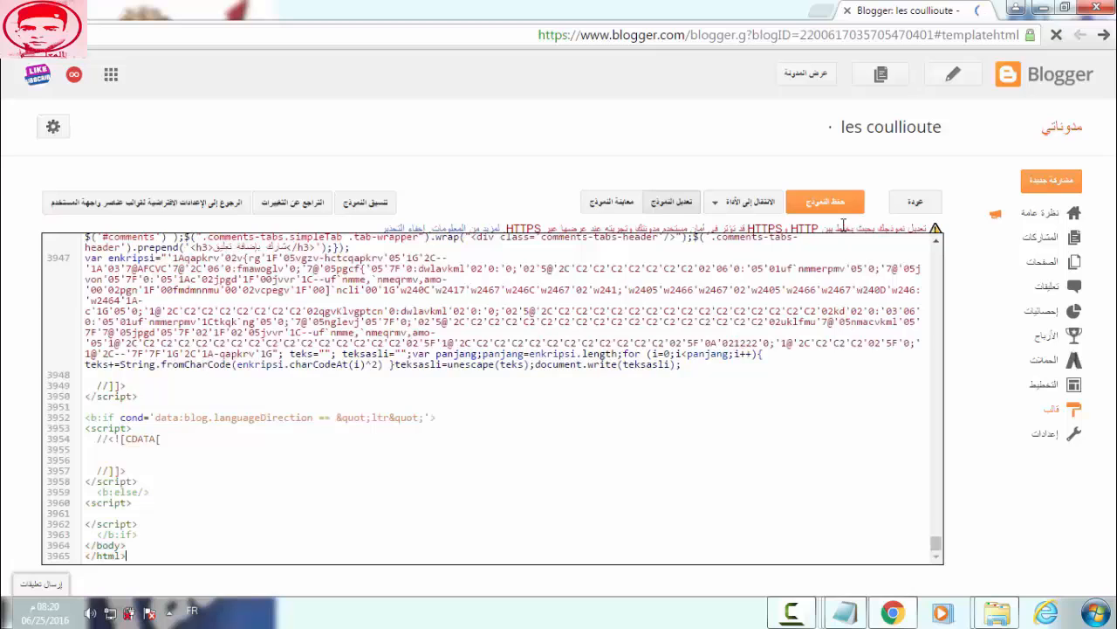
click(822, 204)
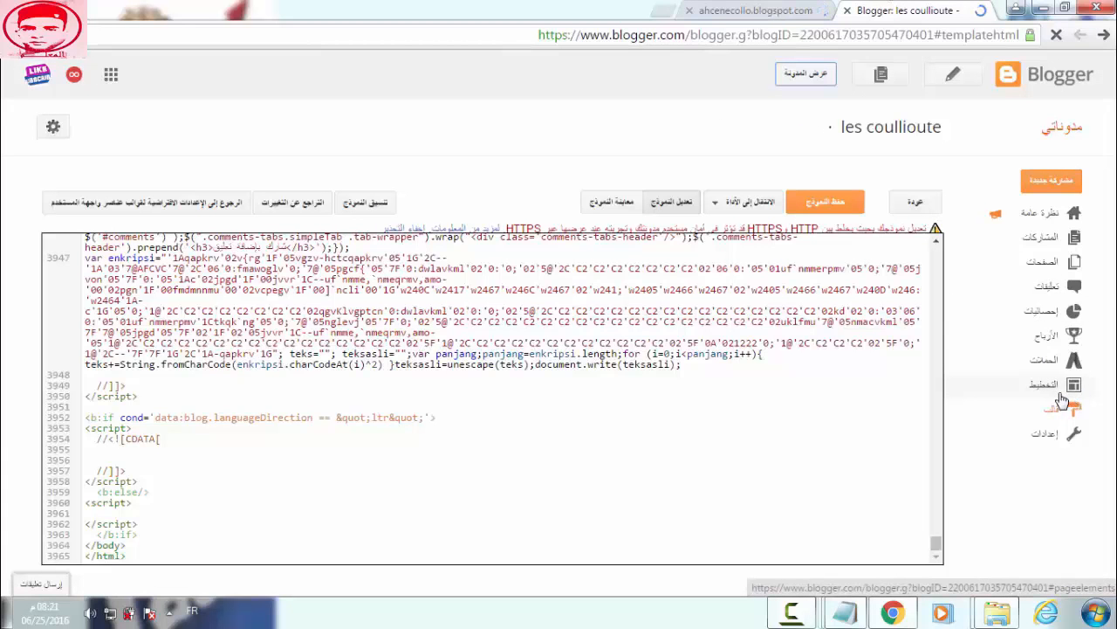
Open the blog's Layout page and check its widget sections alongside the live blog page.
click(1062, 398)
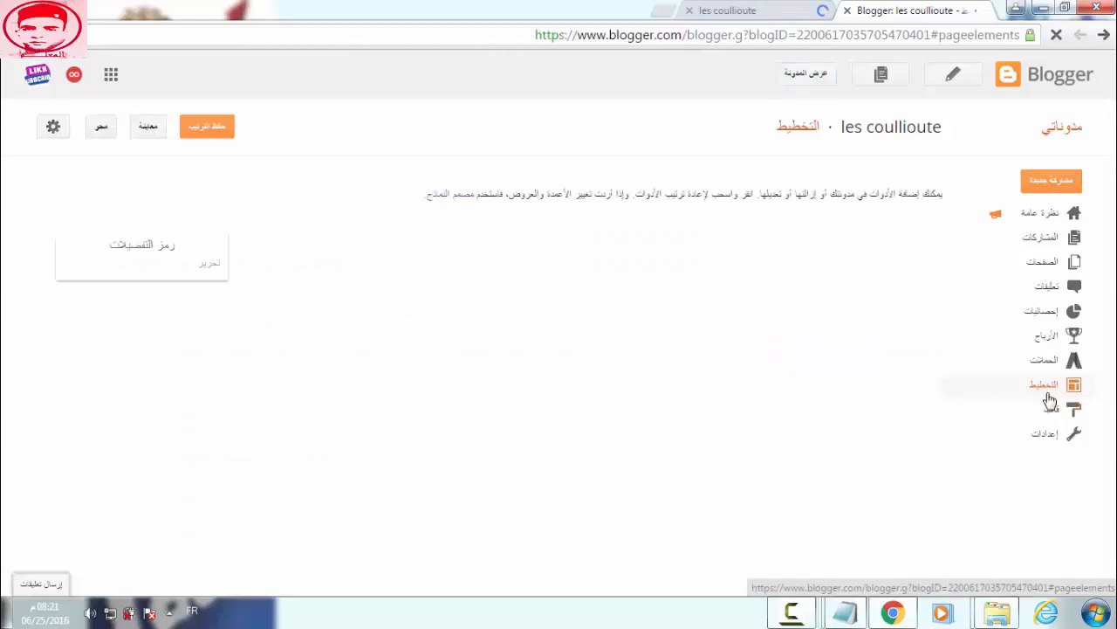
click(786, 8)
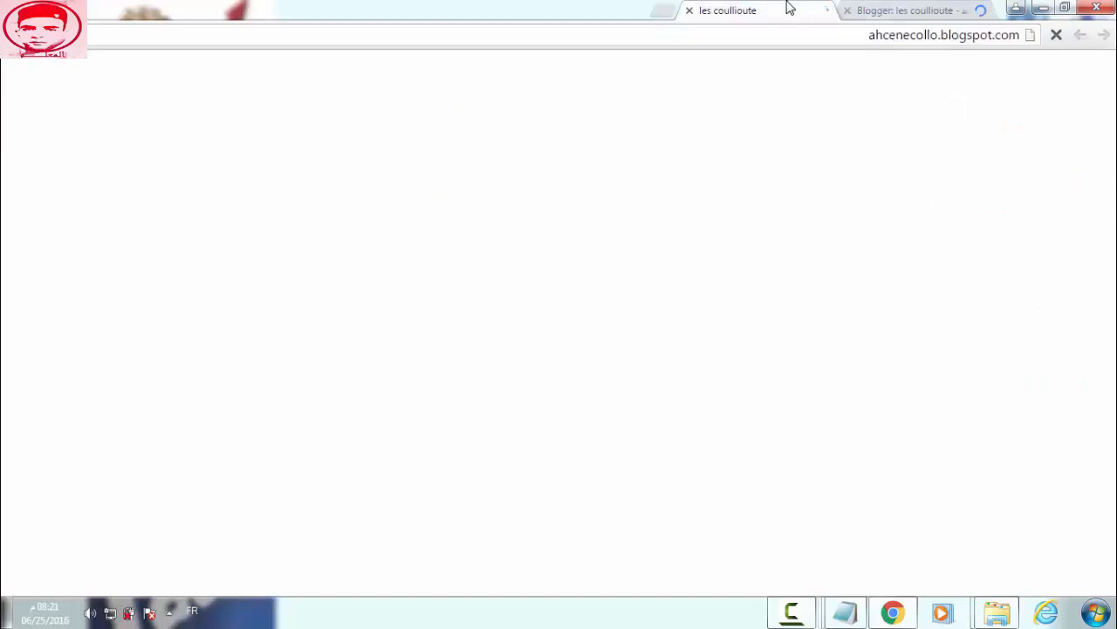
click(918, 9)
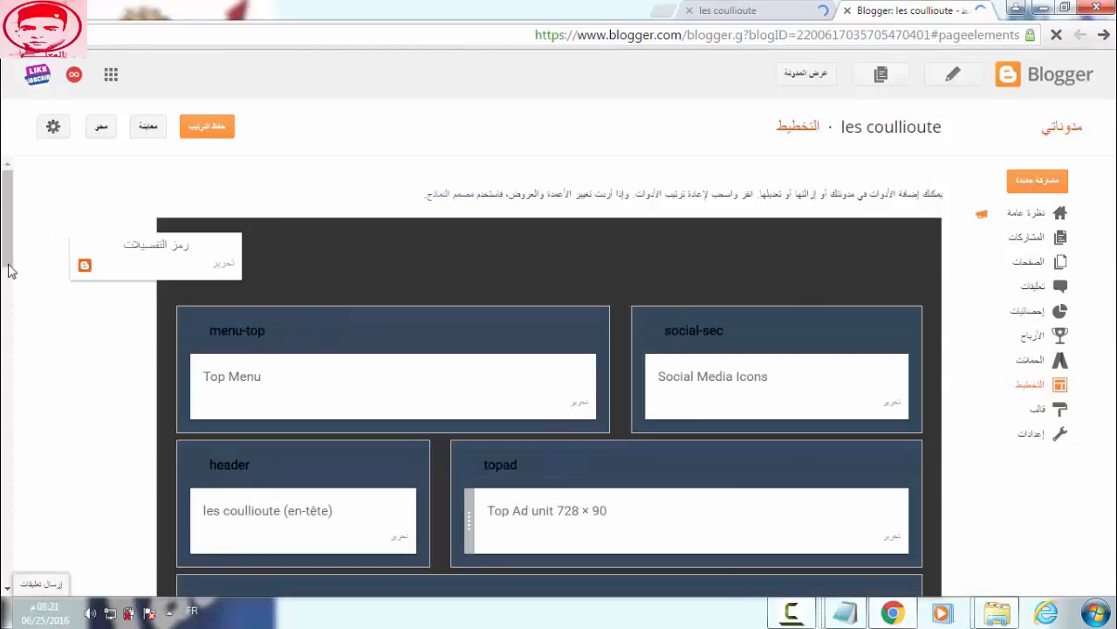
drag(9, 271, 8, 197)
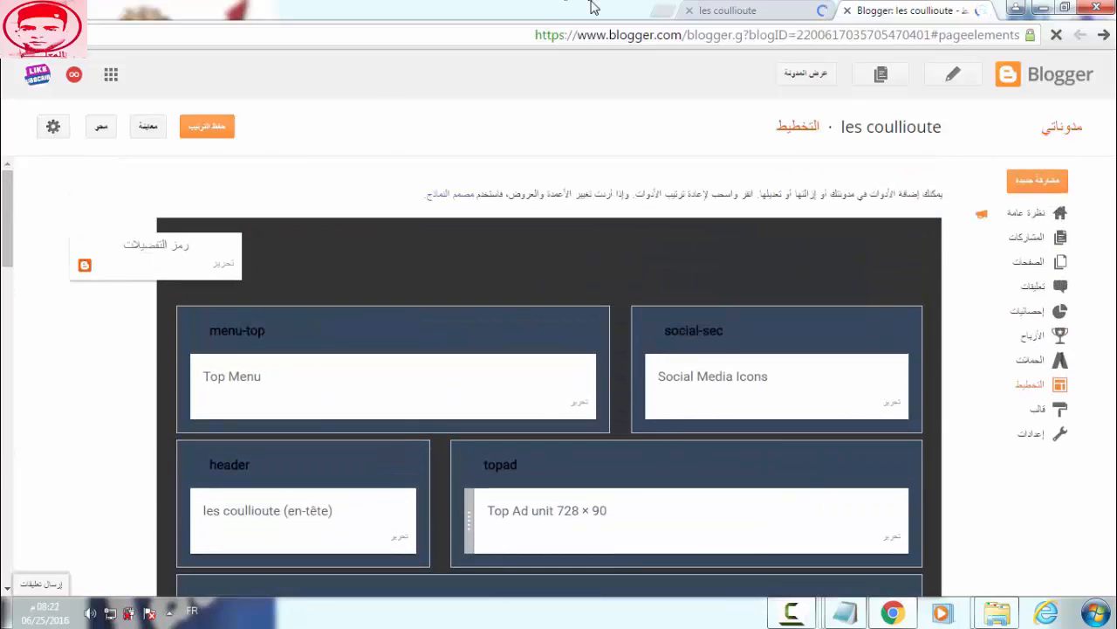
click(768, 9)
click(899, 8)
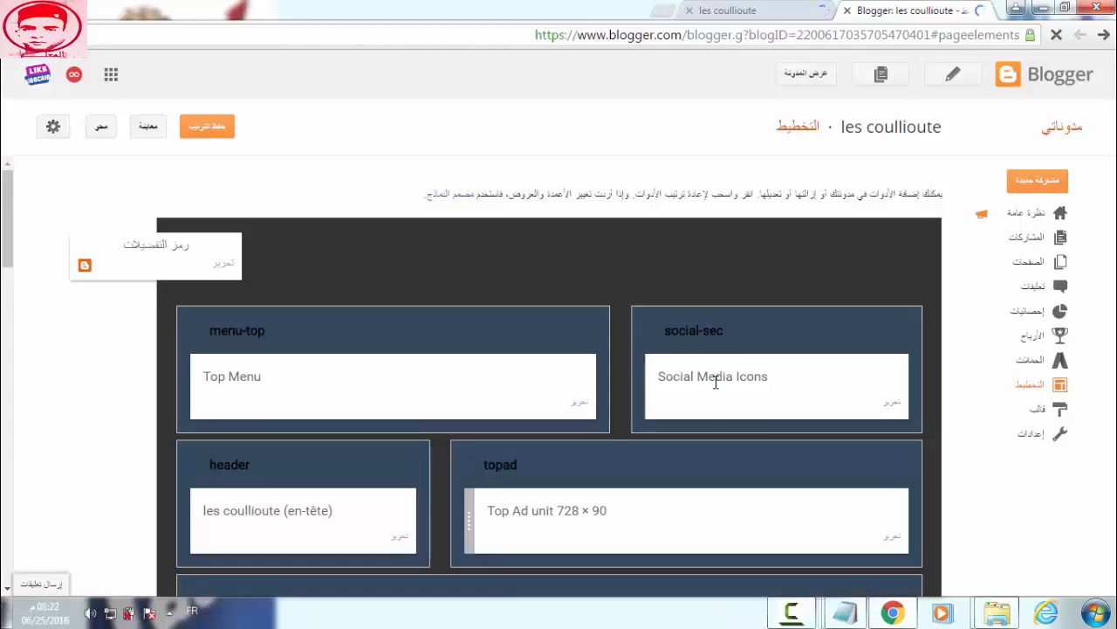
Examine the live blog page with the new template, from the header to the footer and back.
click(751, 9)
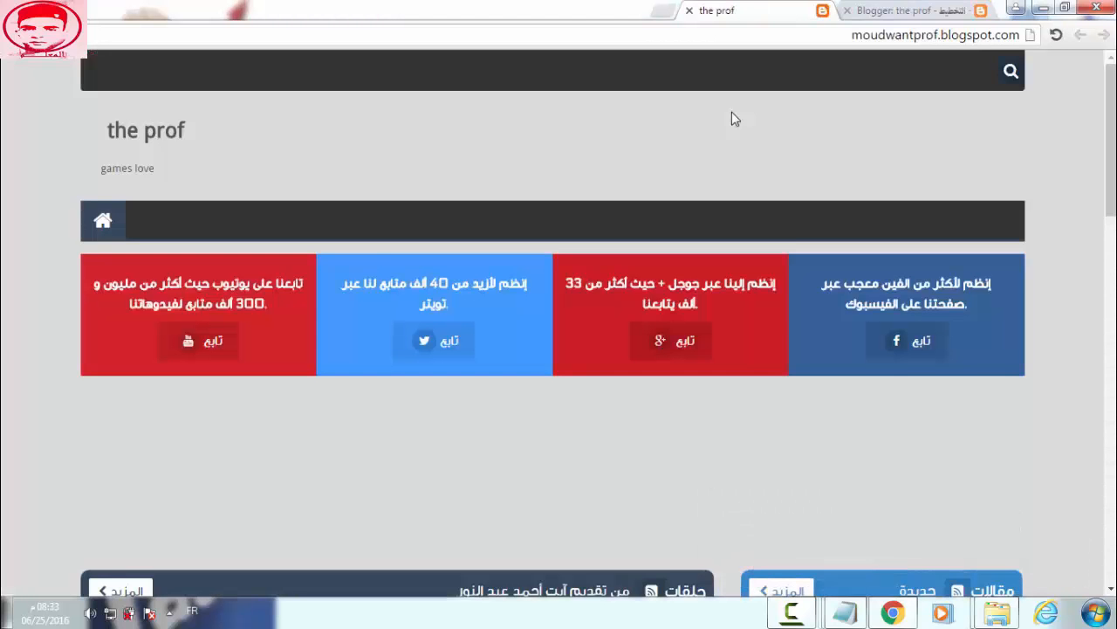
scroll(1110, 140, down, 3)
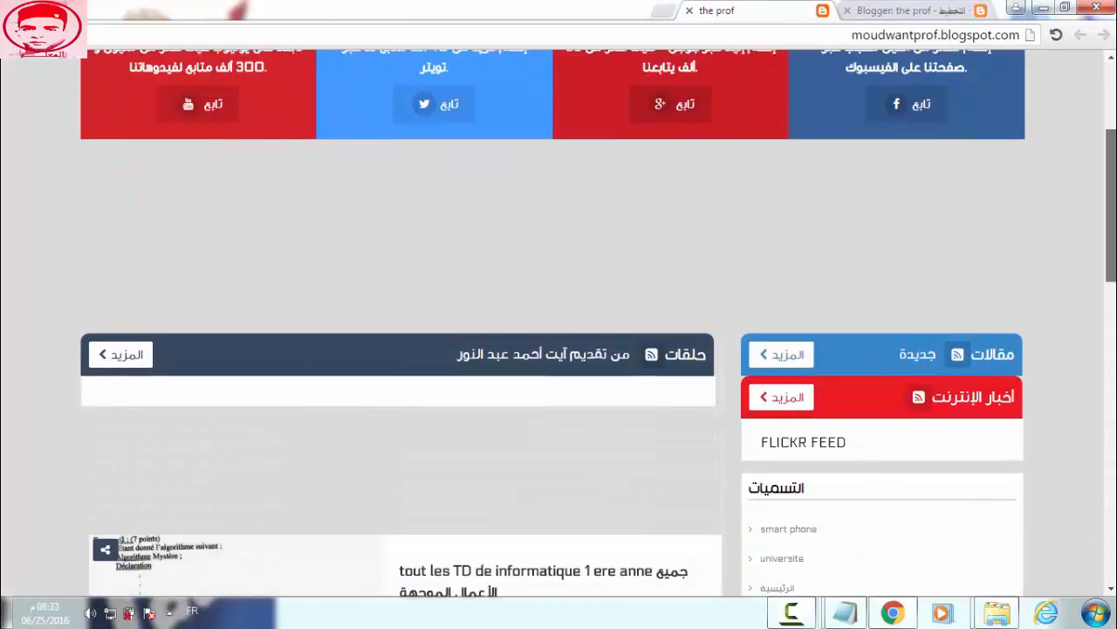
scroll(599, 325, down, 10)
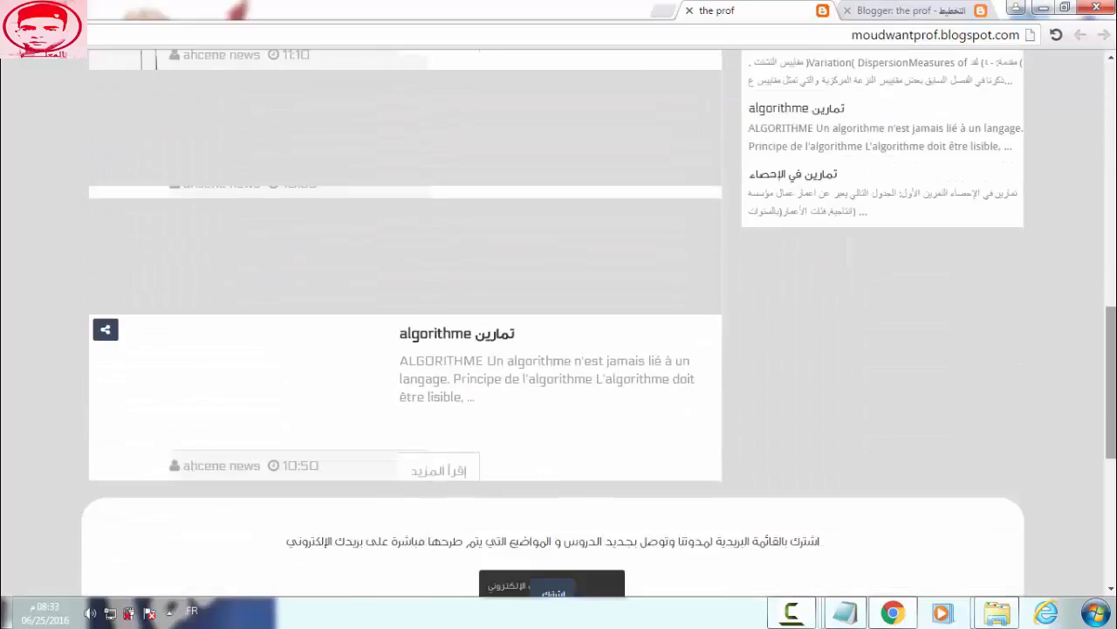
scroll(558, 323, up, 4)
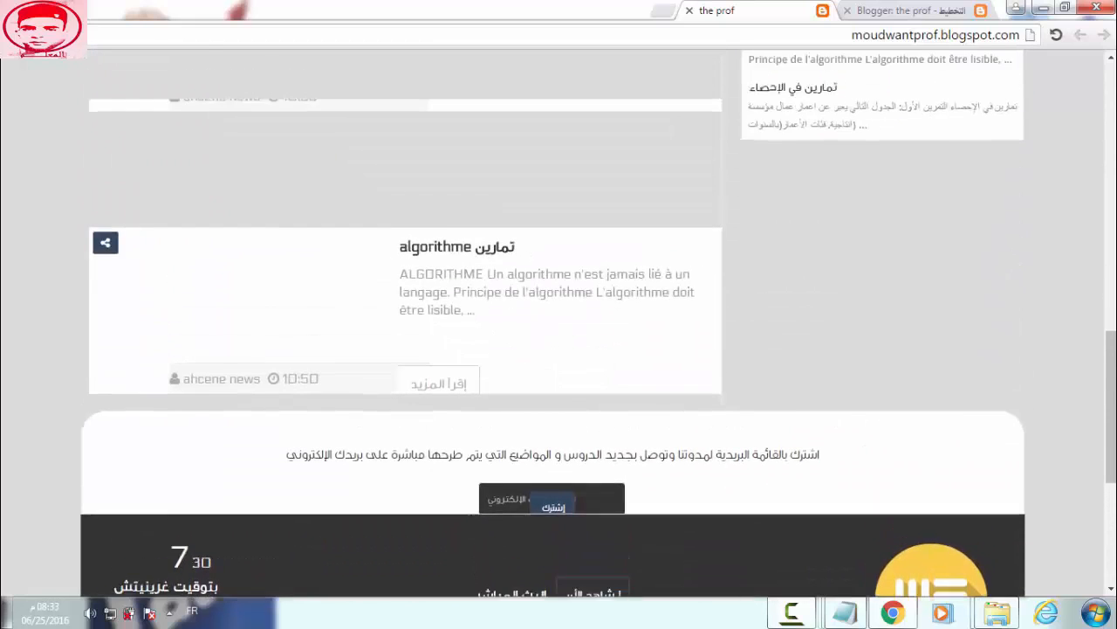
scroll(559, 323, up, 6)
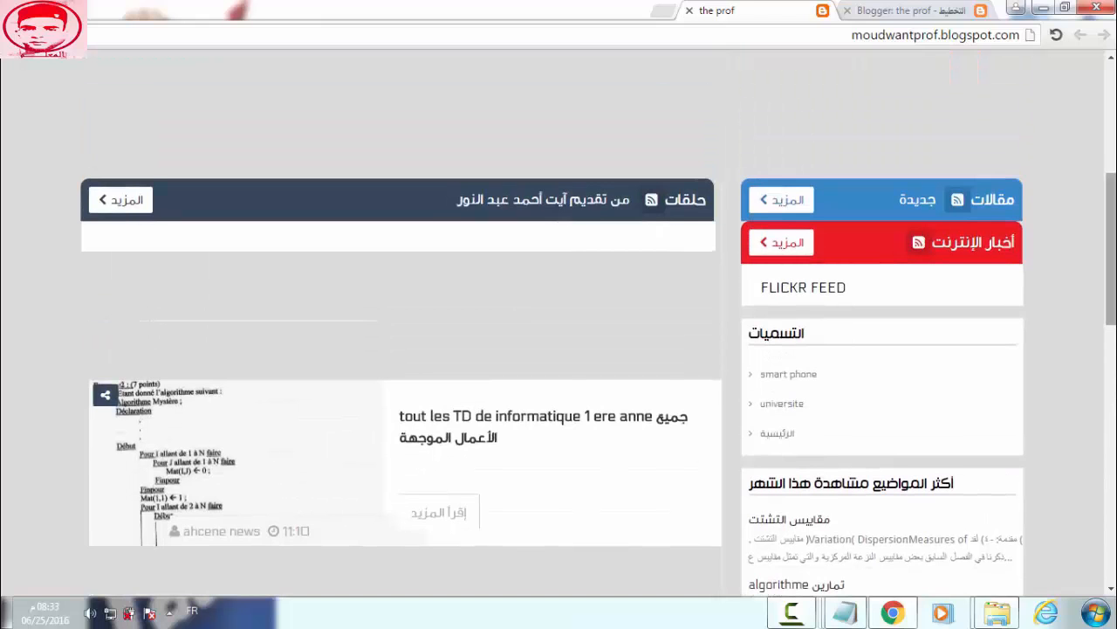
scroll(559, 323, up, 5)
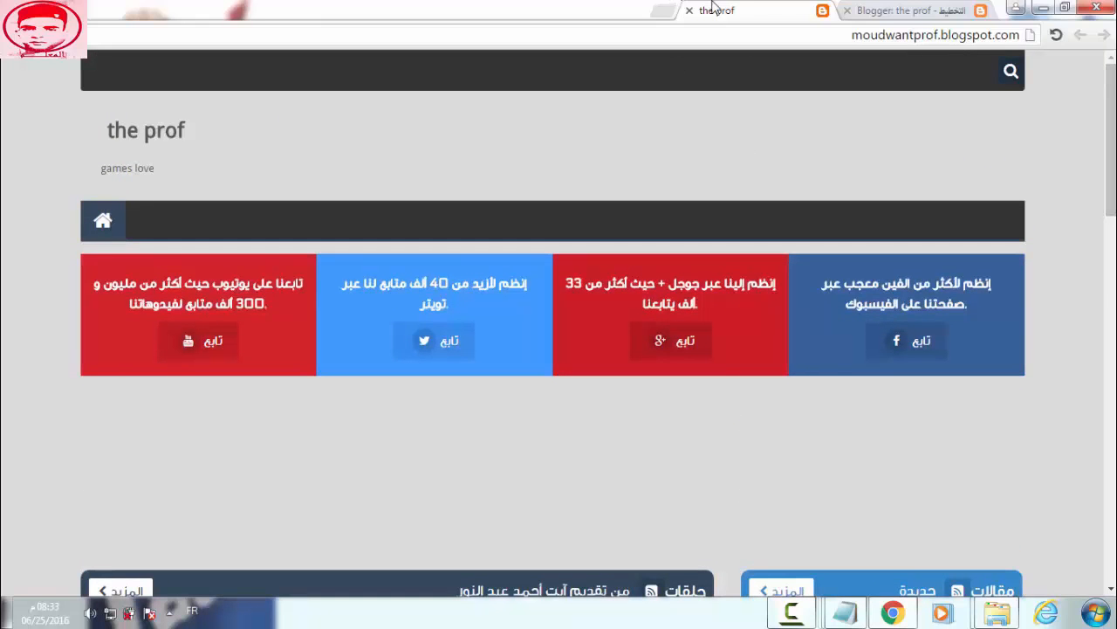
Open the link list settings of the Top Menu widget in the layout, checking the top bar on the live blog.
click(960, 10)
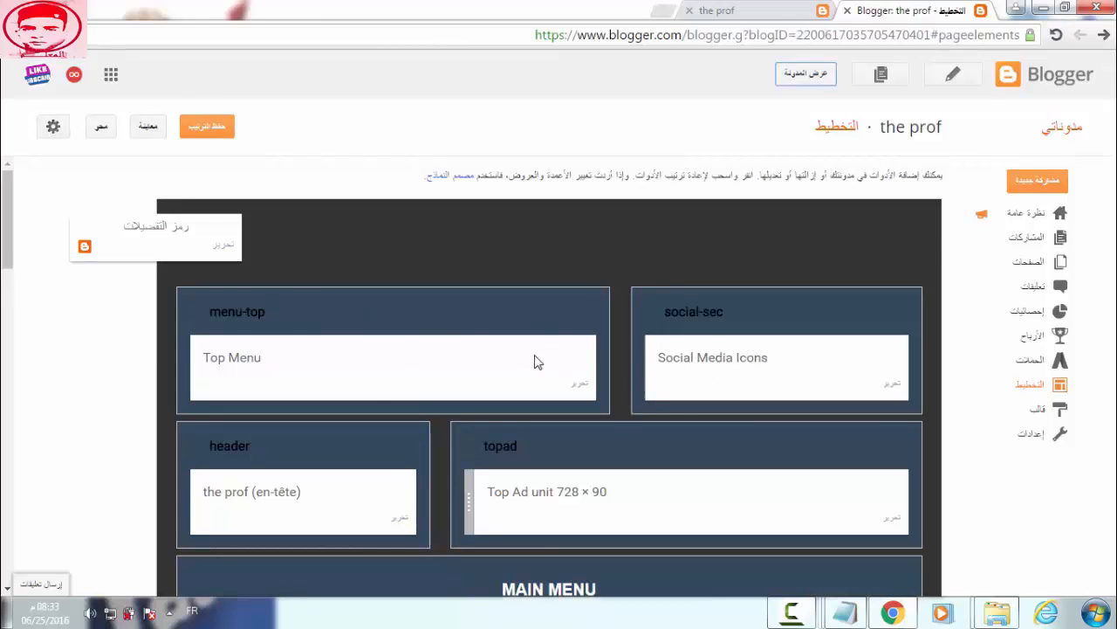
click(579, 386)
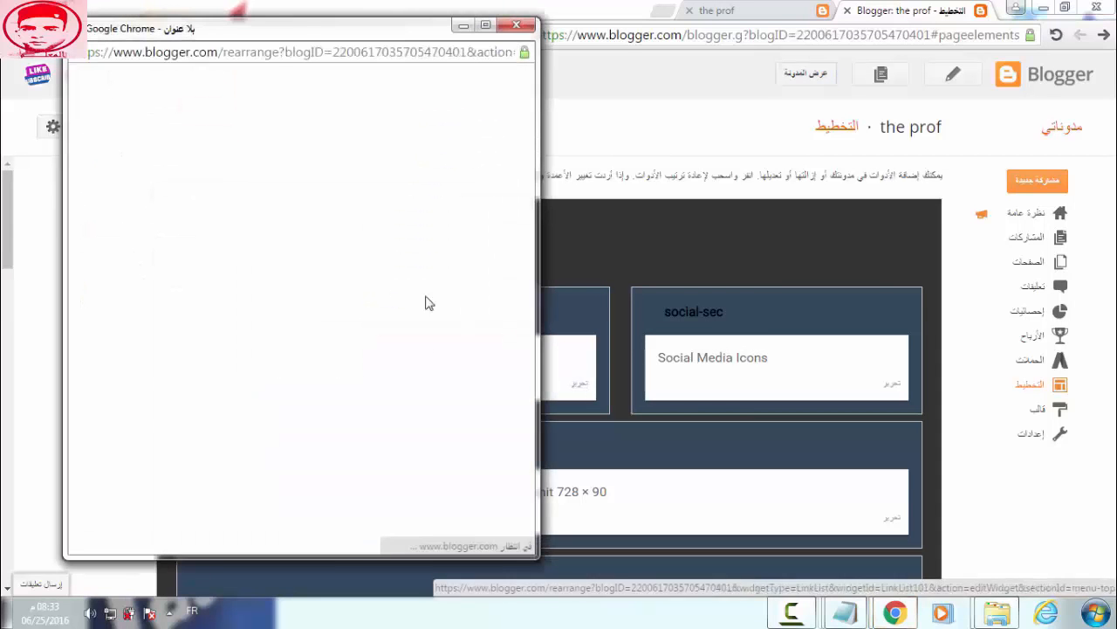
click(766, 3)
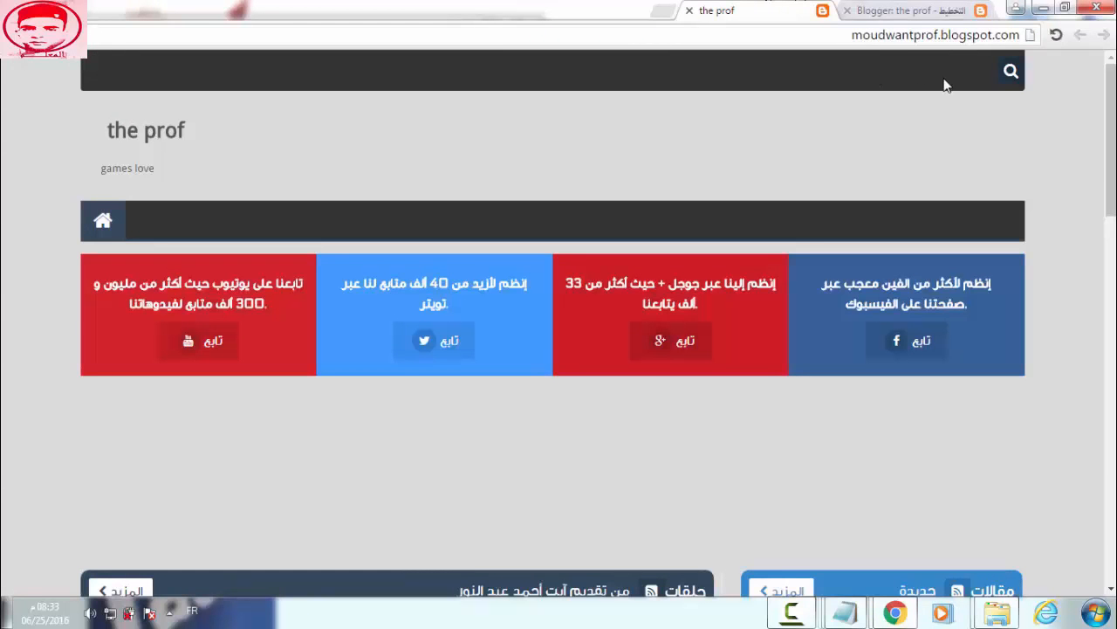
click(897, 9)
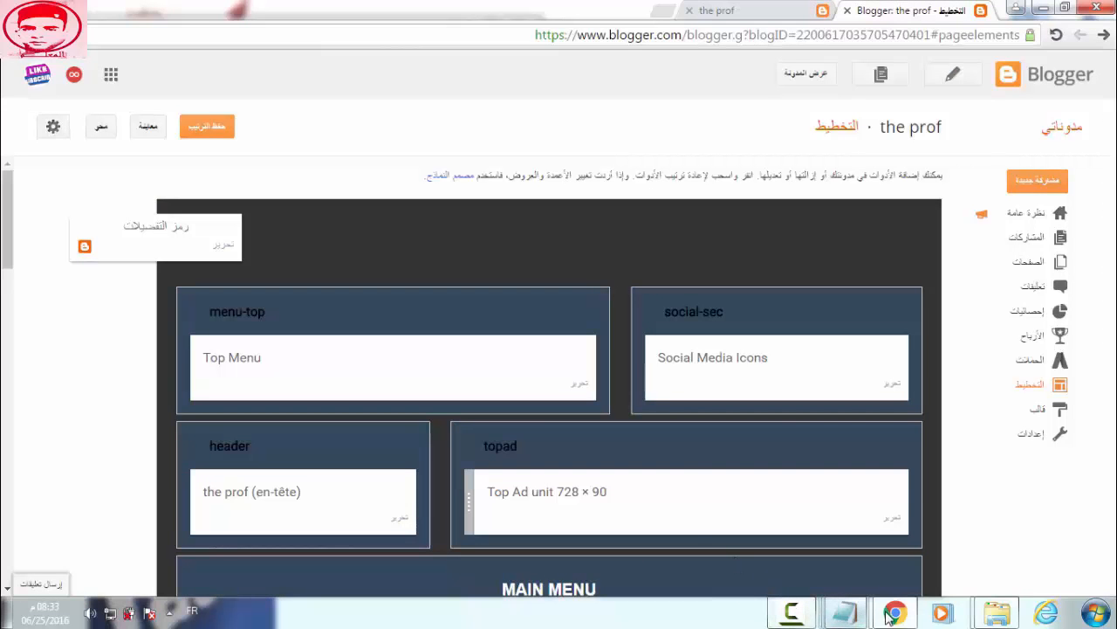
mouse_move(895, 613)
click(833, 559)
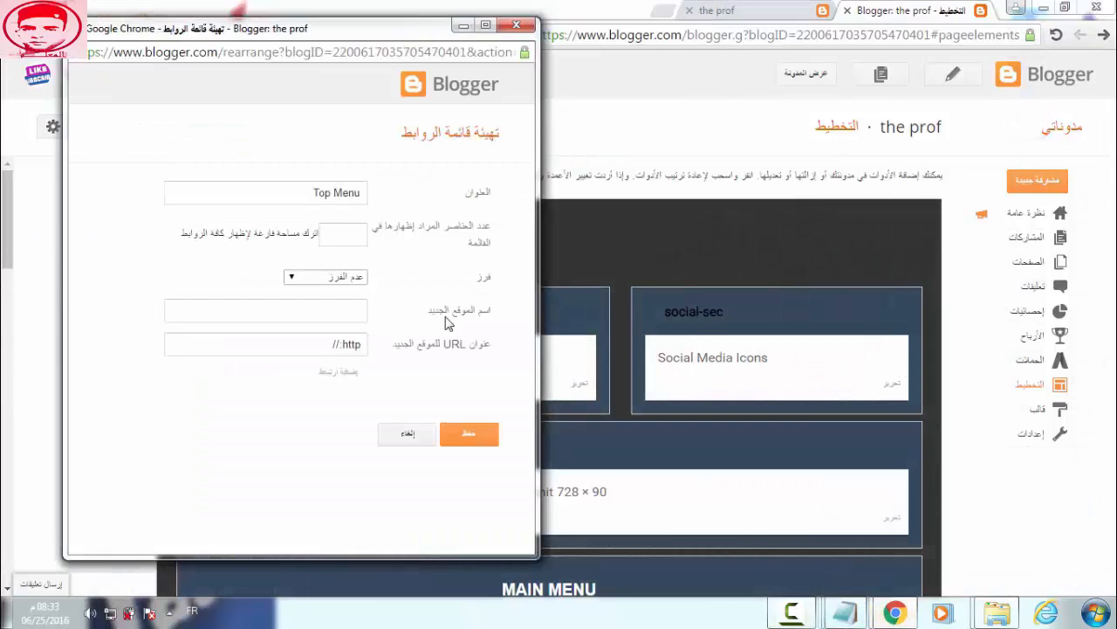
Set the number of Top Menu items to show to 2 and add a link named "top1".
click(354, 229)
text(2)
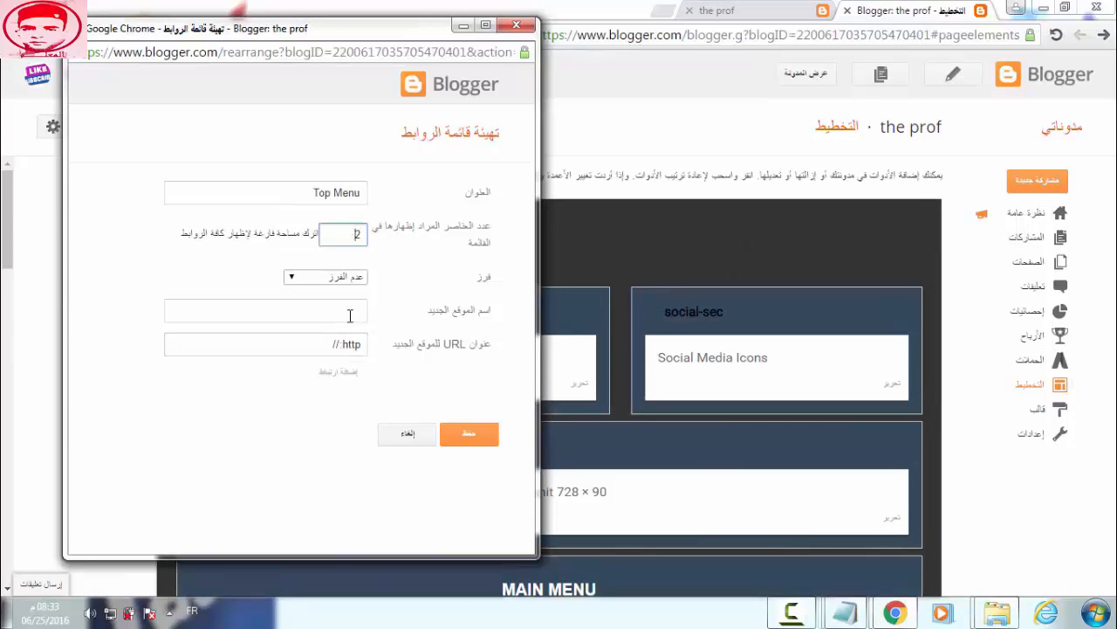
click(350, 314)
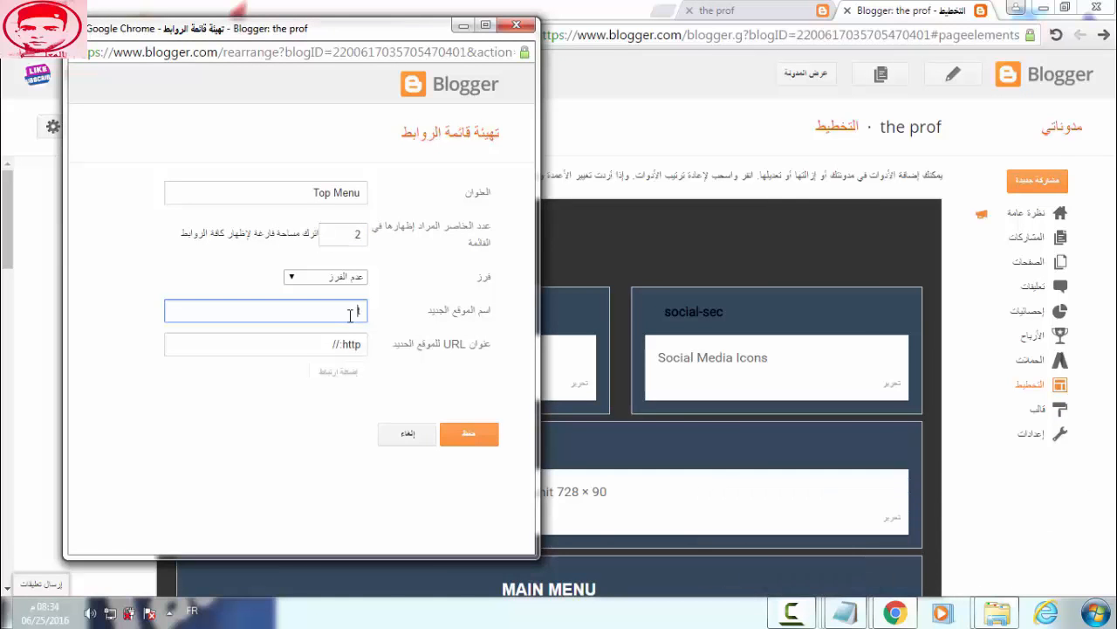
text(top1)
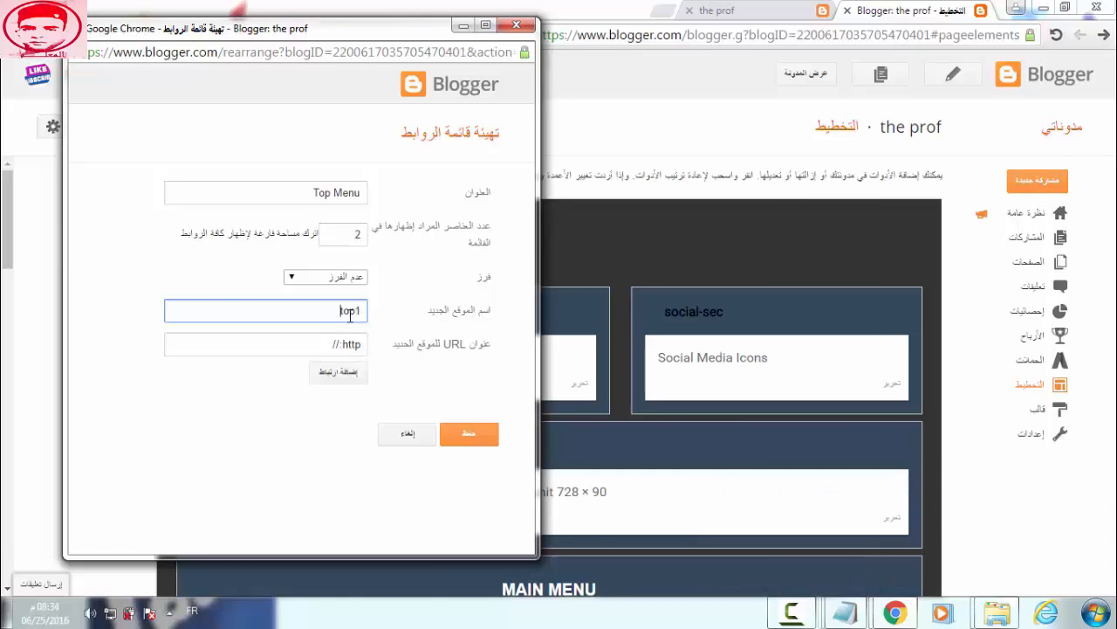
click(339, 373)
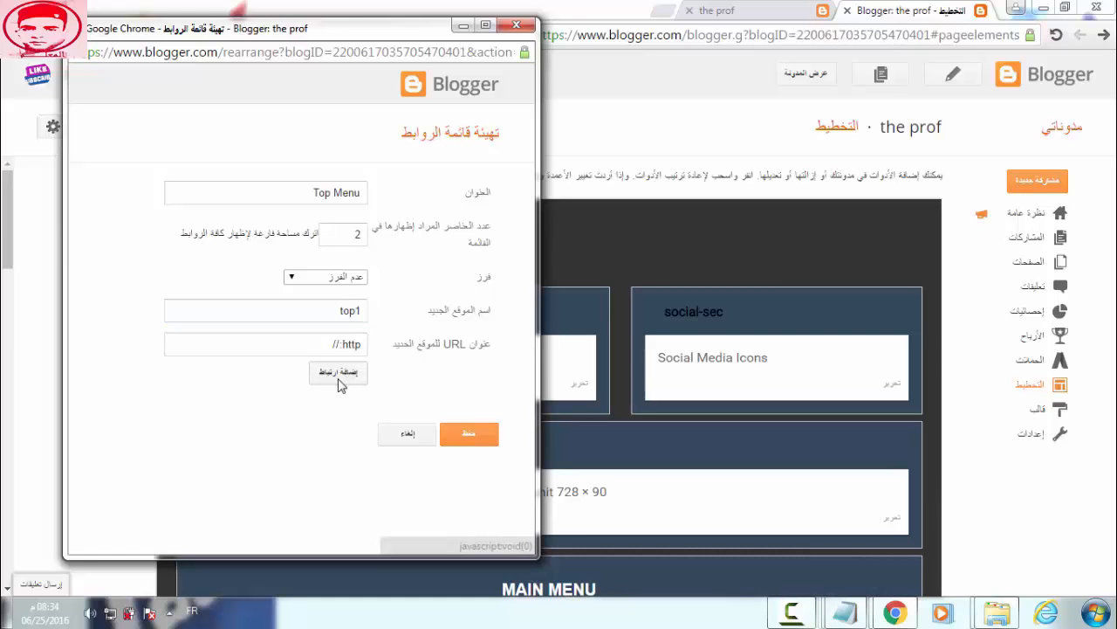
Add a second link named "top2" to the Top Menu list and save the widget.
click(340, 315)
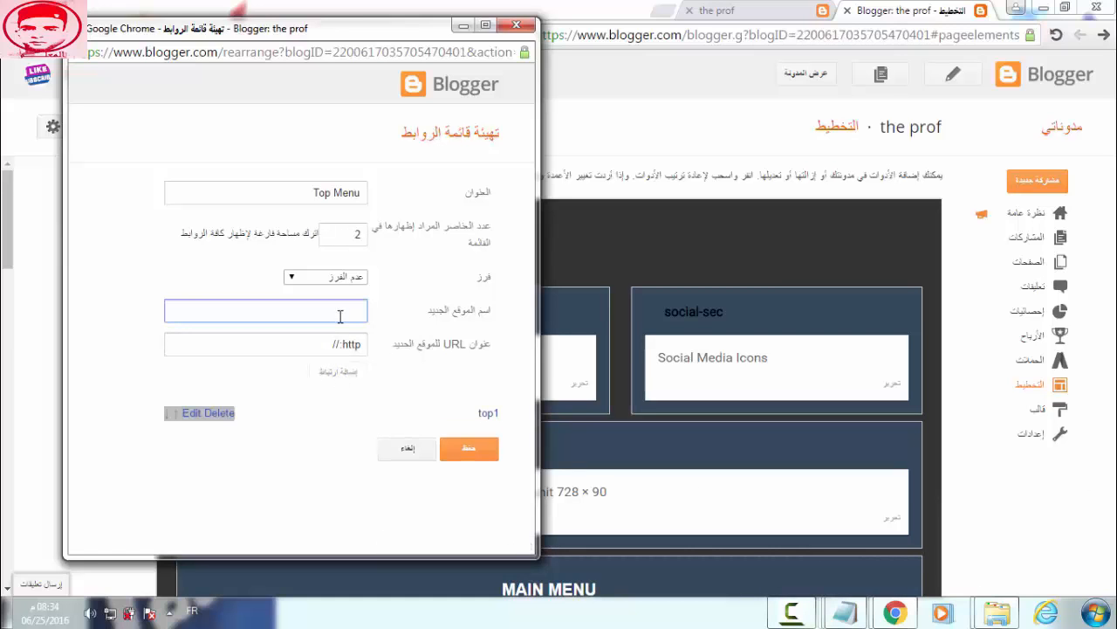
text(to)
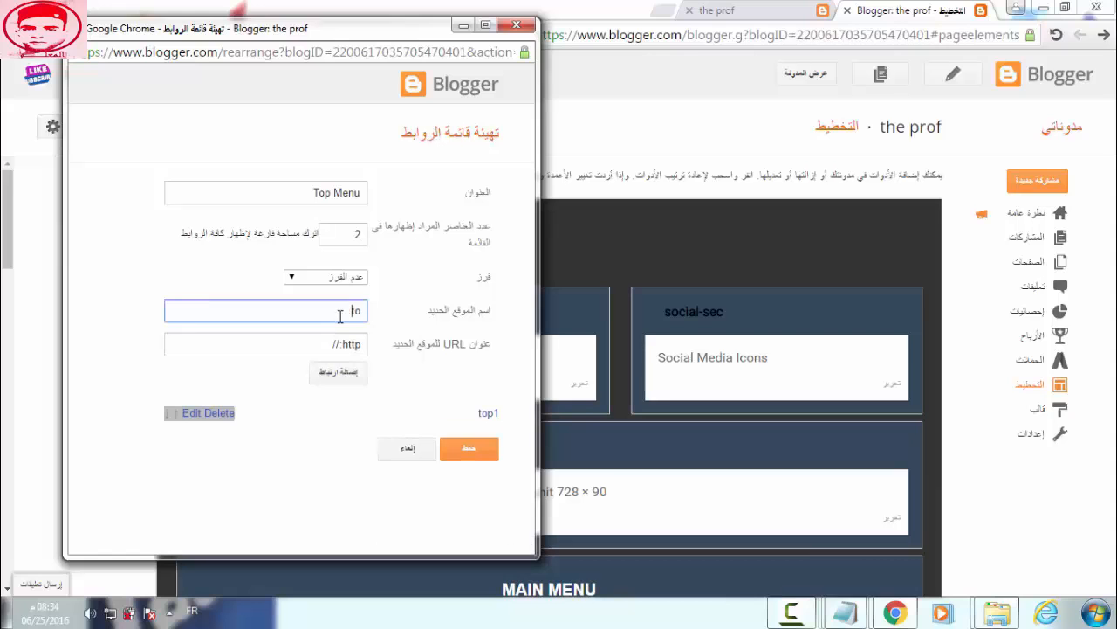
text(p2)
click(346, 373)
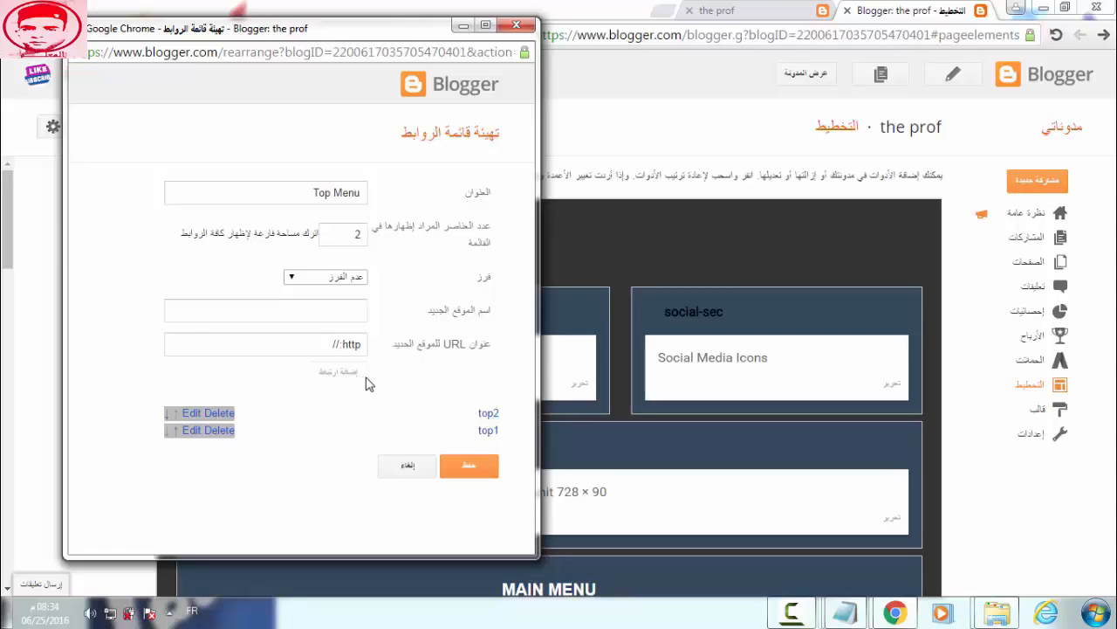
click(469, 467)
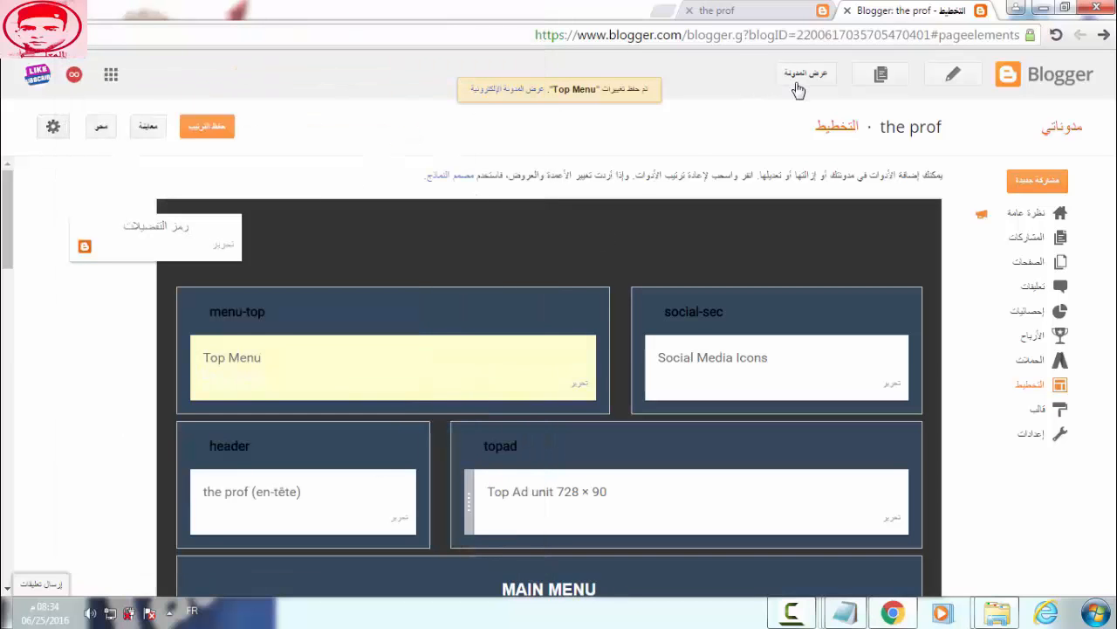
View the live blog and test the top1 link in its top bar, closing the older blog tab and finishing on the Layout page.
click(797, 84)
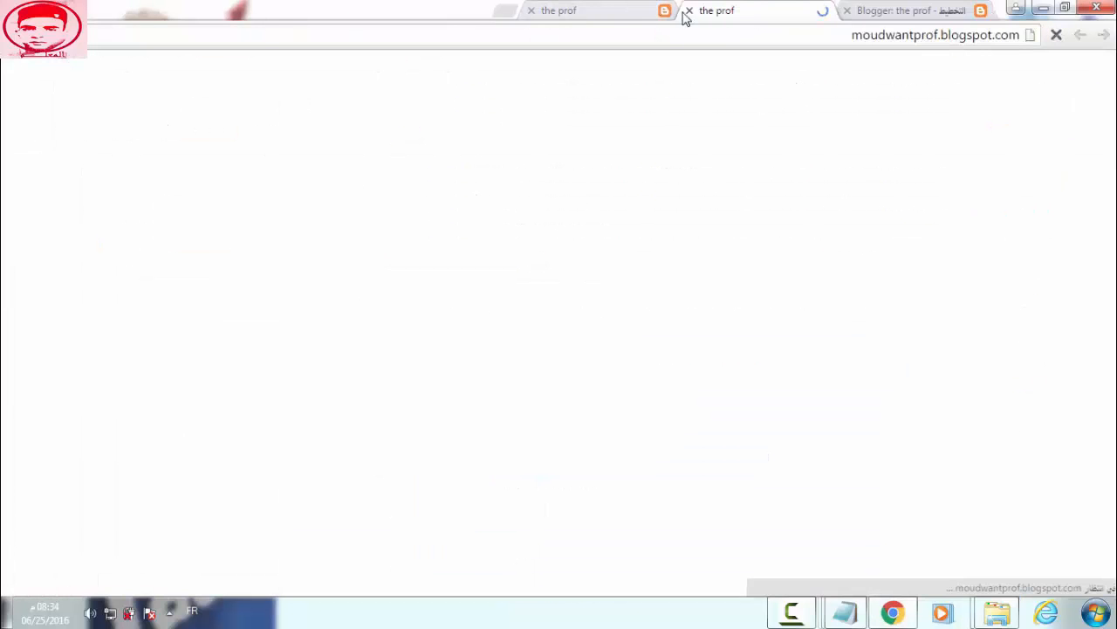
click(533, 12)
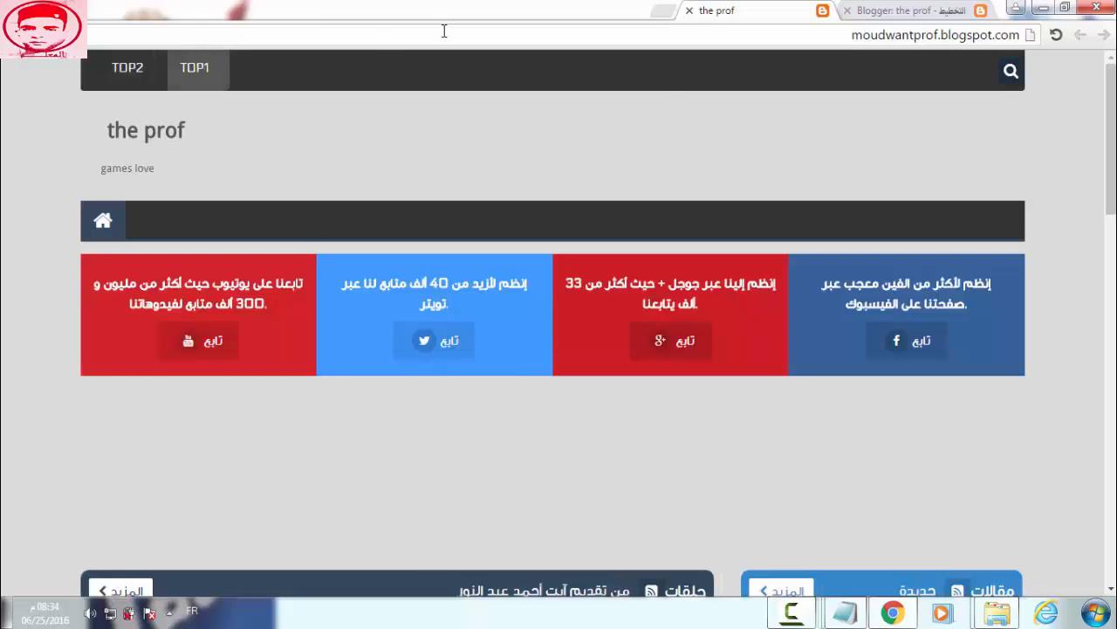
click(928, 7)
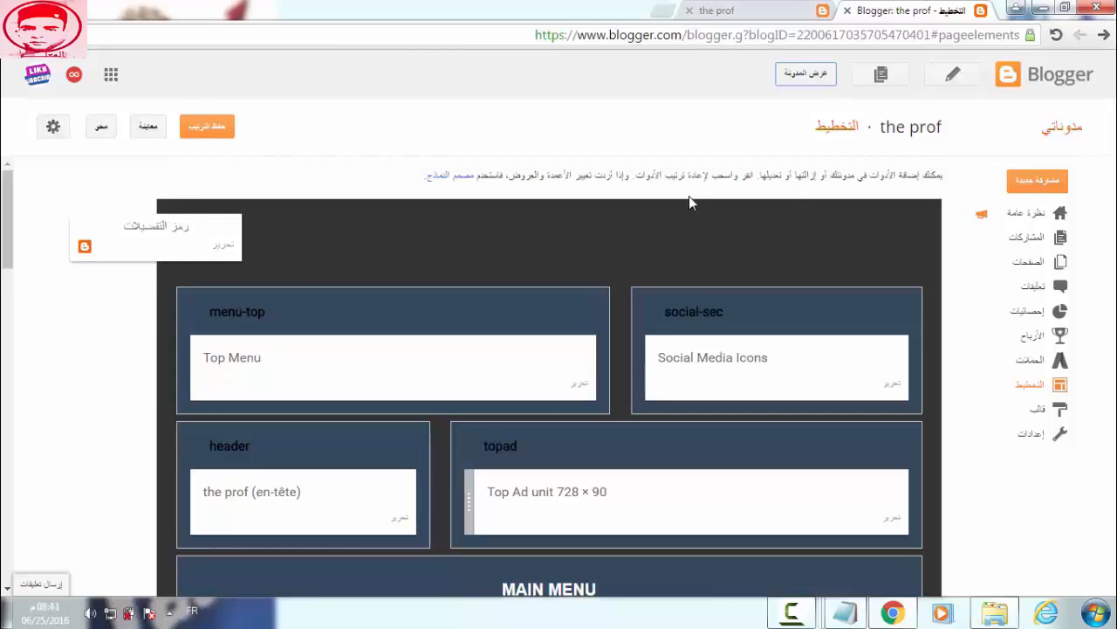
click(781, 8)
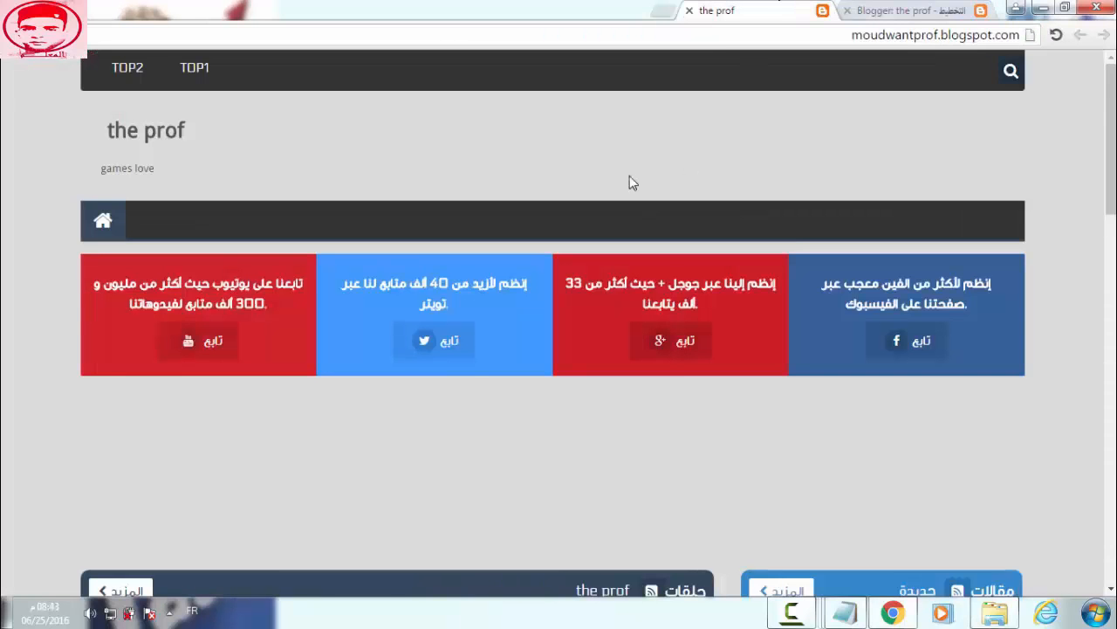
click(192, 75)
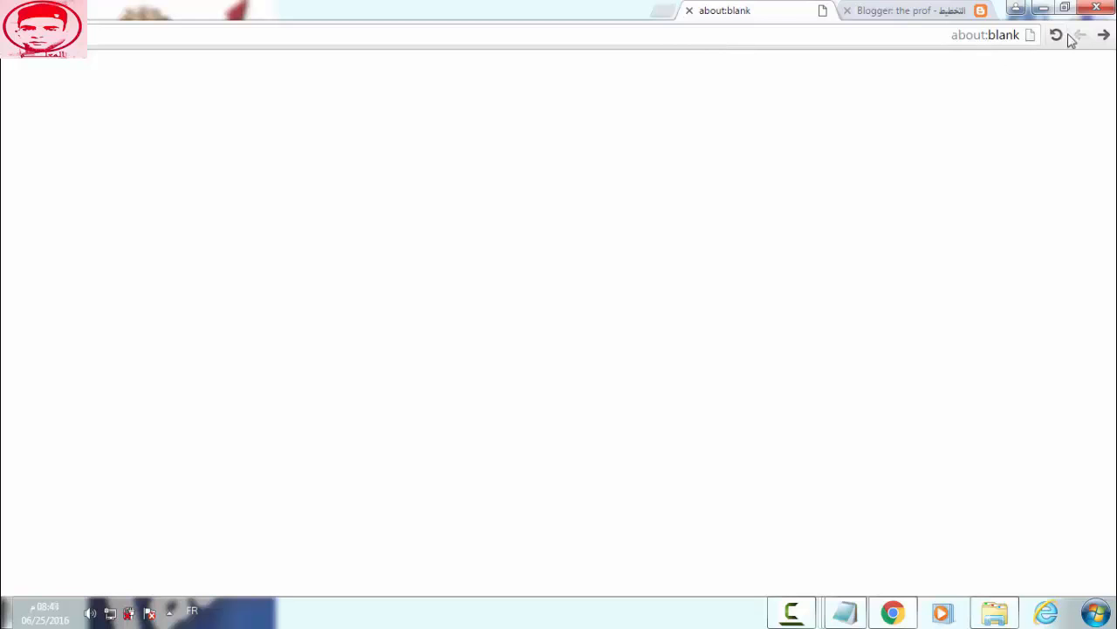
click(1103, 40)
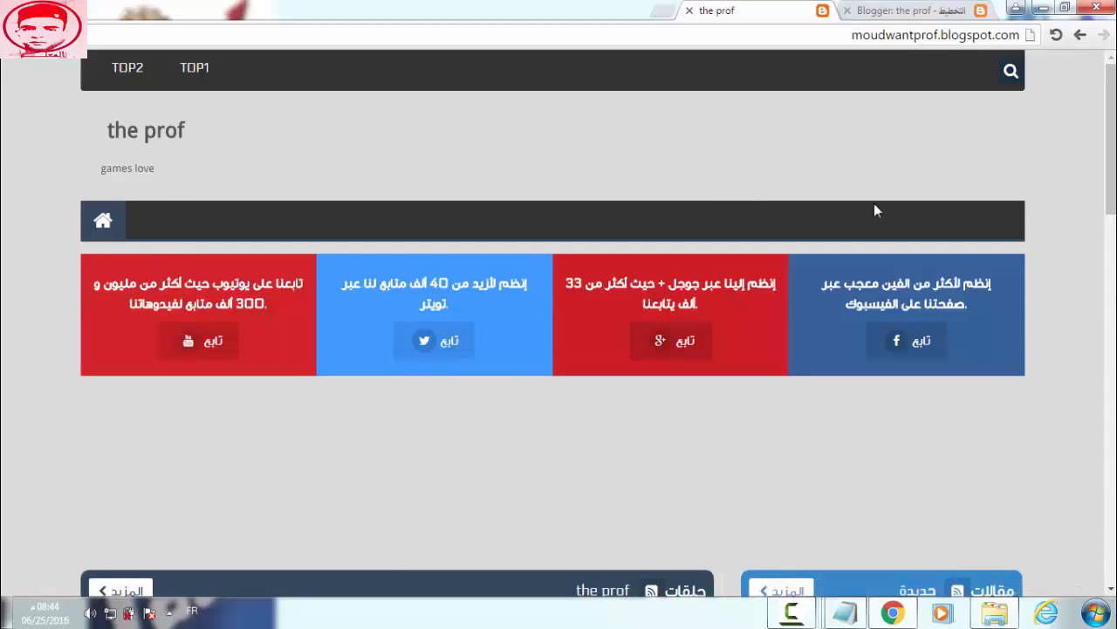
click(899, 7)
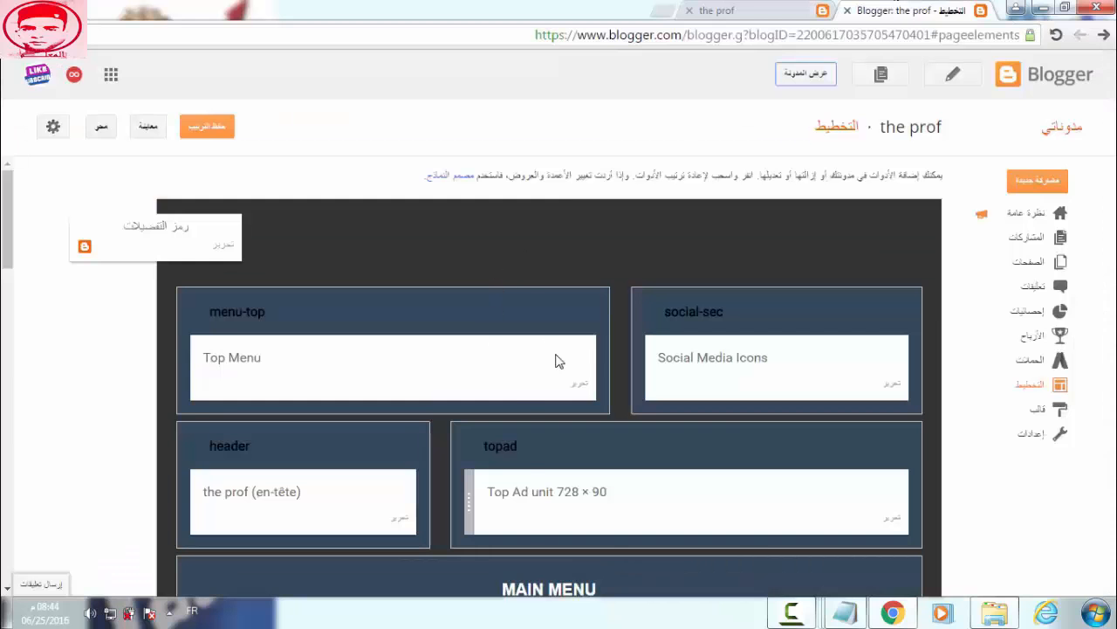
Reopen the Top Menu widget's settings and clear the URL of the top2 link.
click(581, 386)
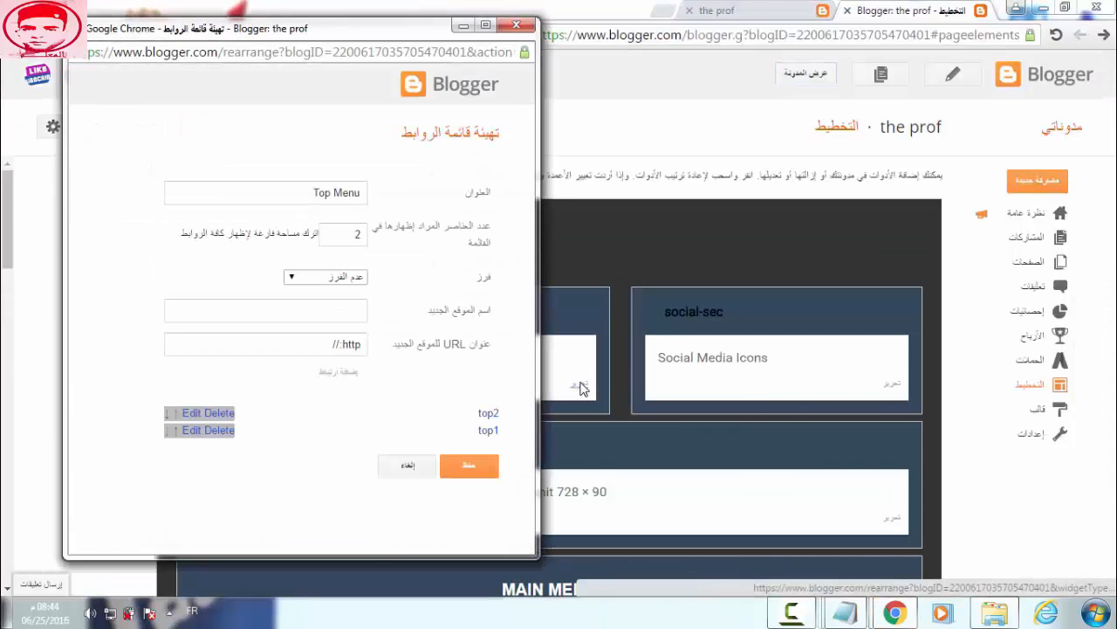
click(192, 413)
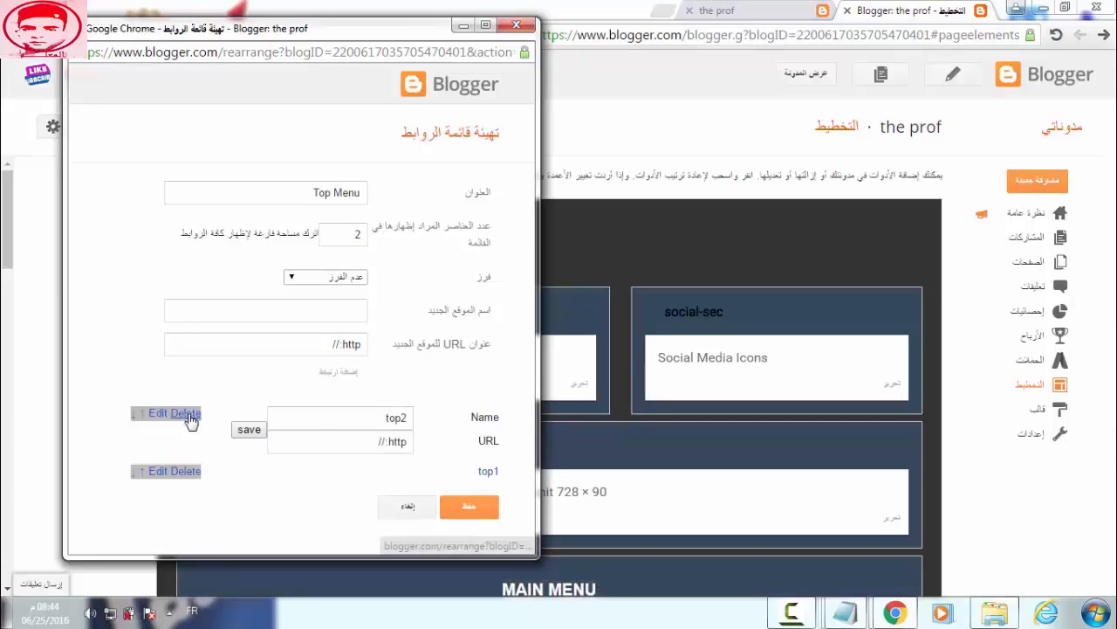
triple_click(367, 450)
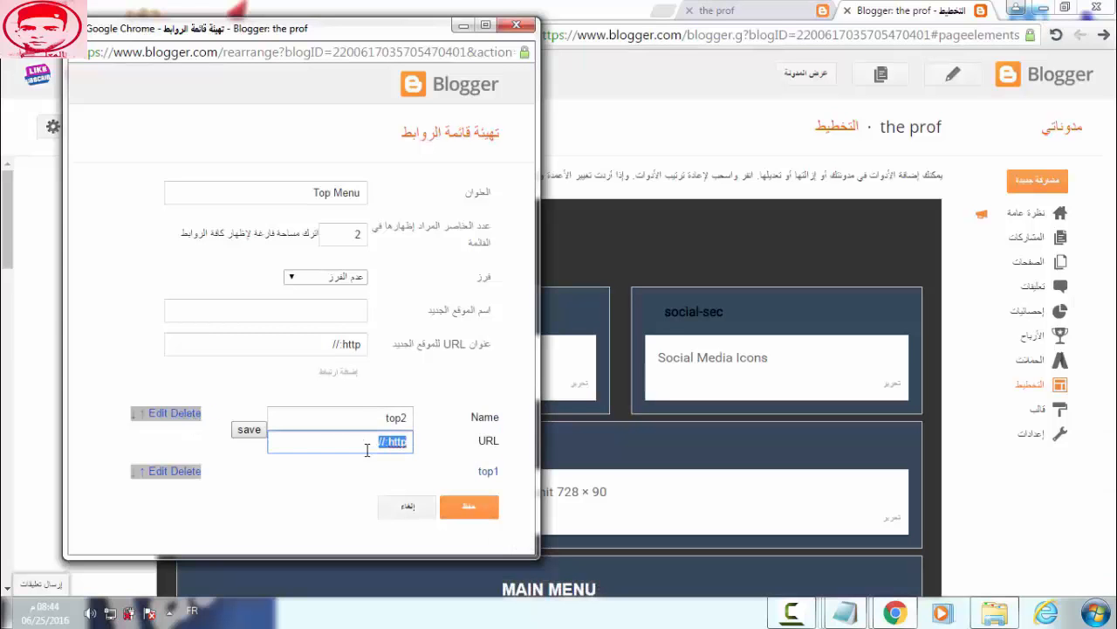
key(BackSpace)
Switch to the Notepad note and copy the whole elmou3lim.blogspot.com label search URL ending in max-results=20.
mouse_move(845, 611)
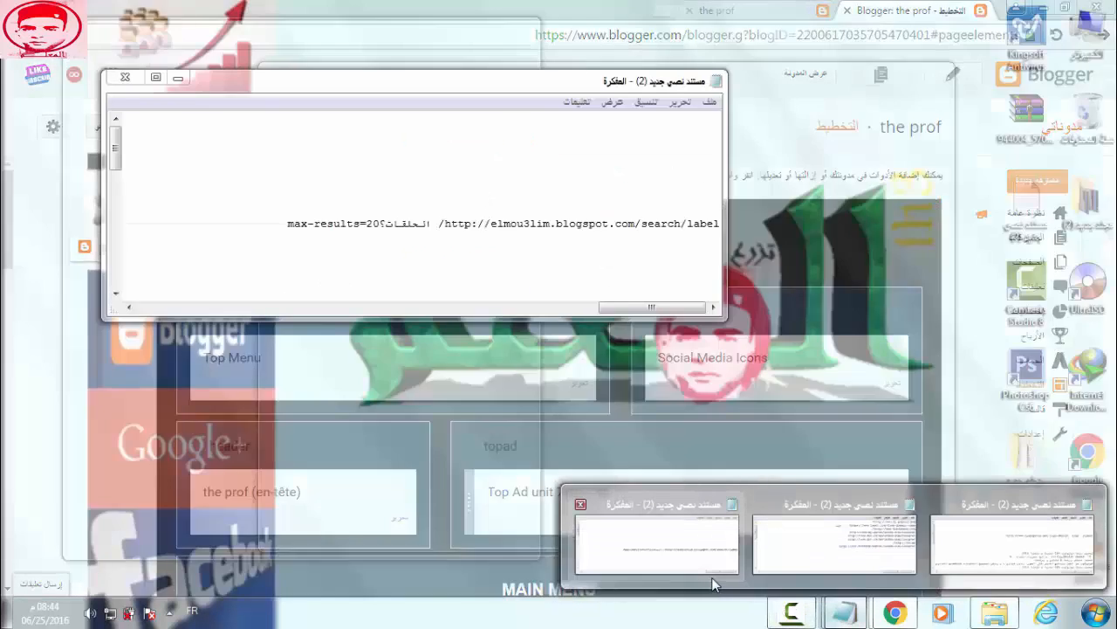
mouse_move(755, 578)
click(686, 568)
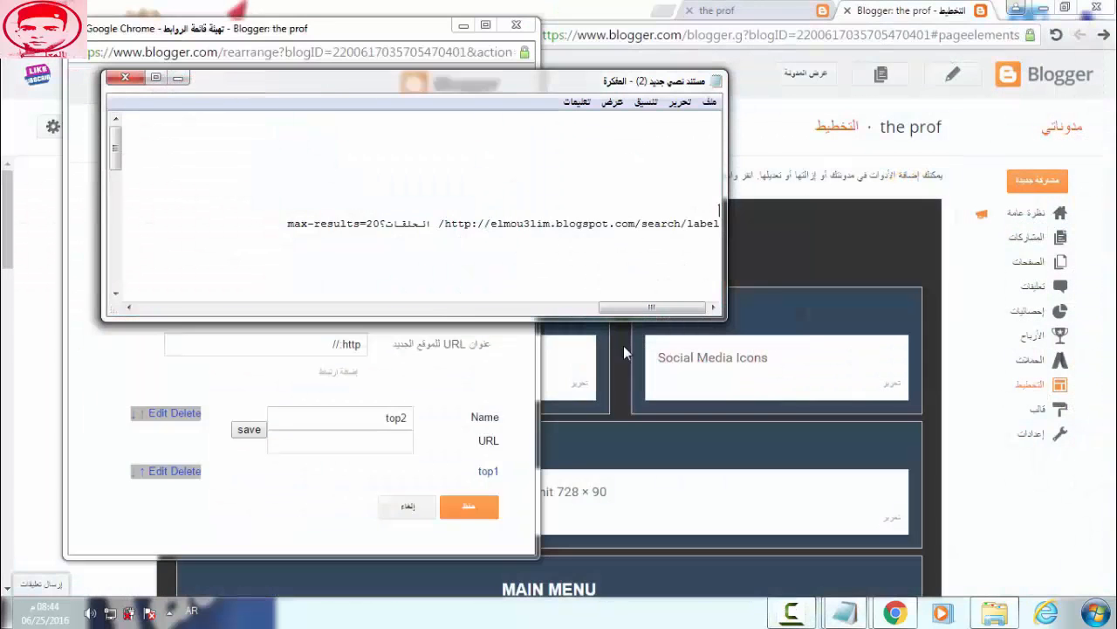
double_click(570, 223)
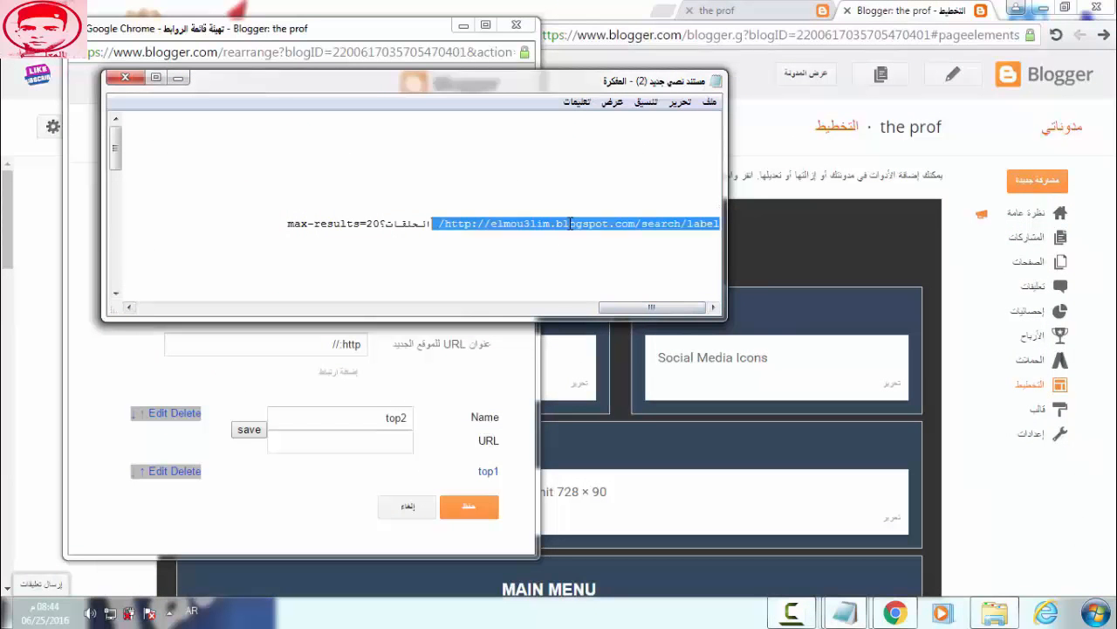
click(395, 251)
drag(279, 225, 591, 199)
right_click(579, 225)
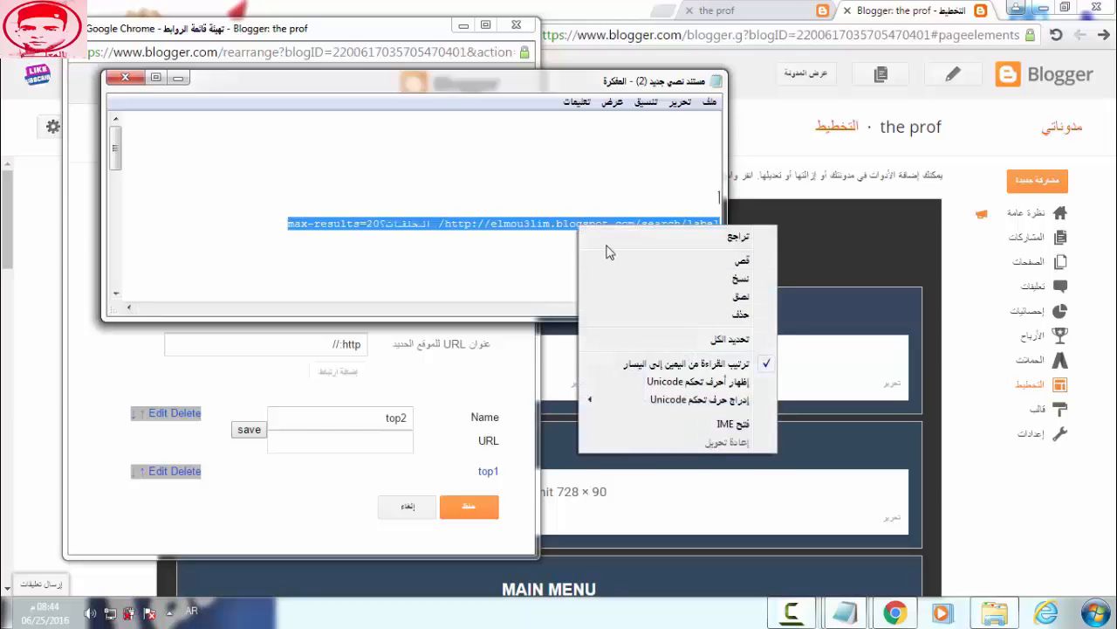
click(642, 279)
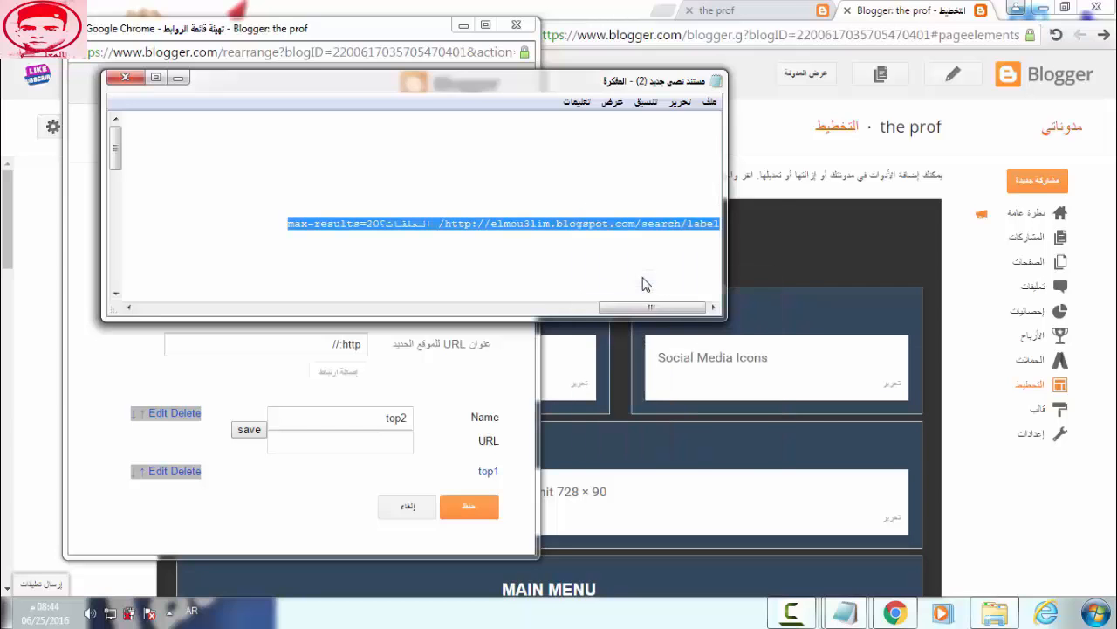
Paste the copied URL as the top2 link's address, replace its Arabic label with "top1", and save the link.
click(366, 444)
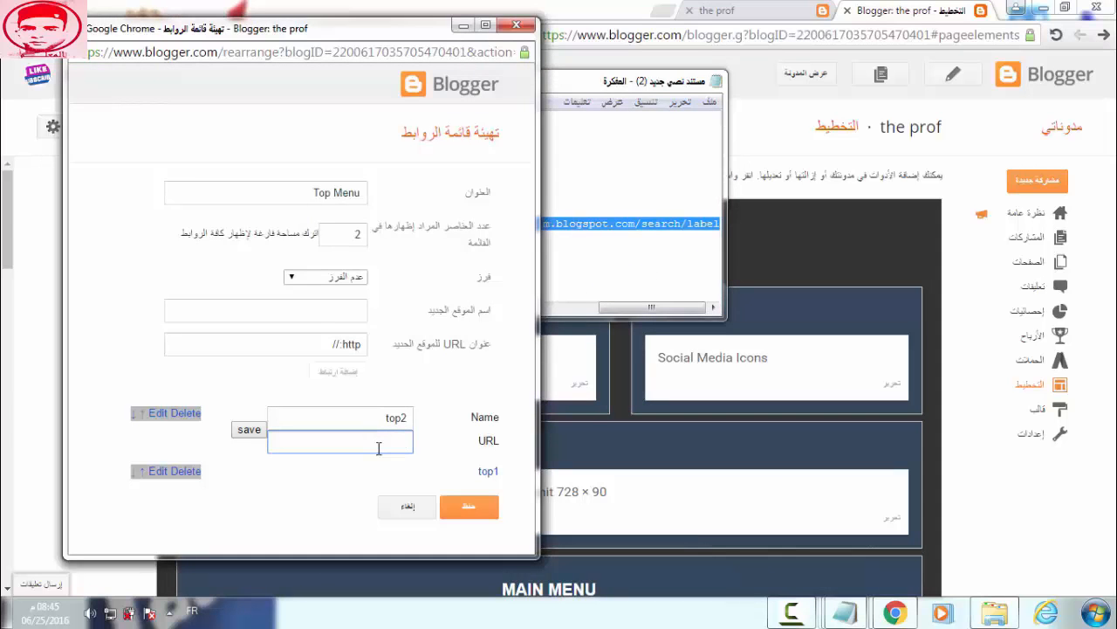
key(ctrl+v)
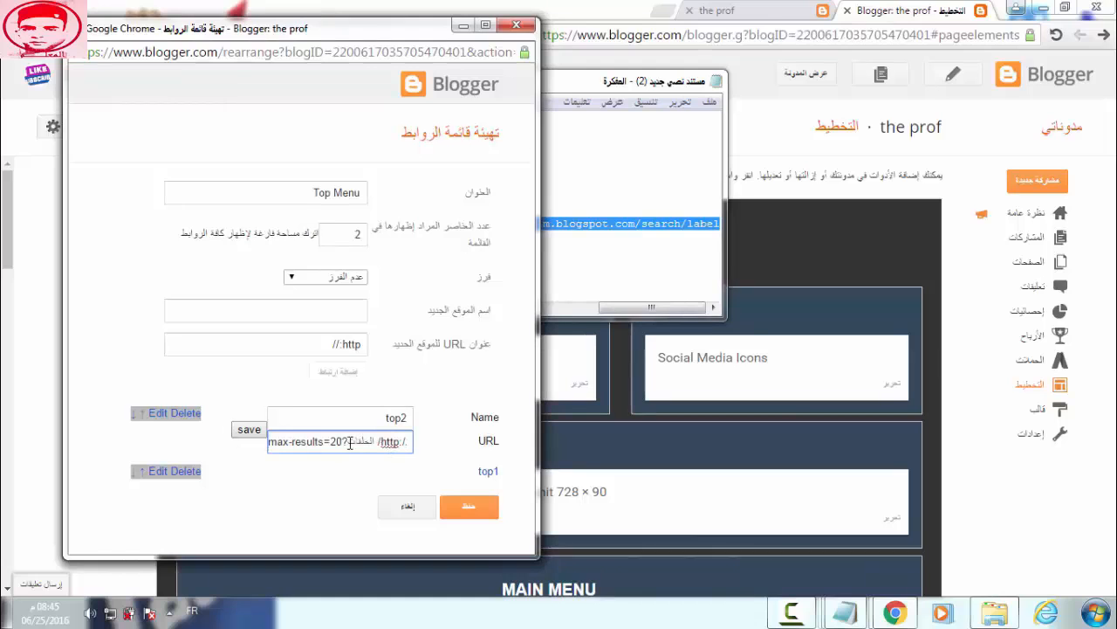
drag(349, 443, 379, 443)
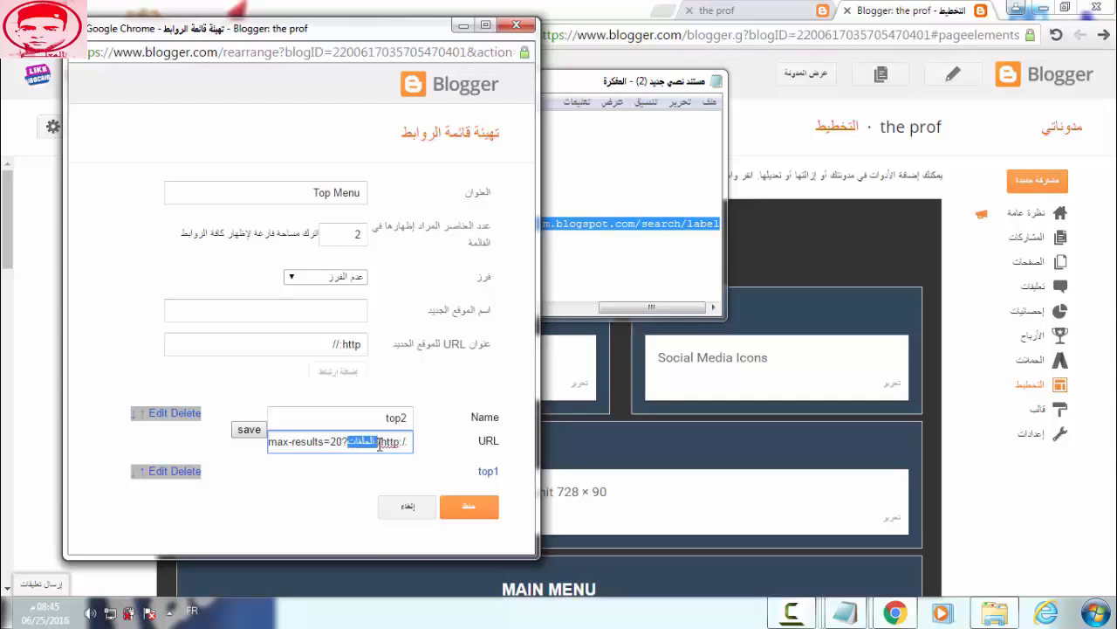
text(to)
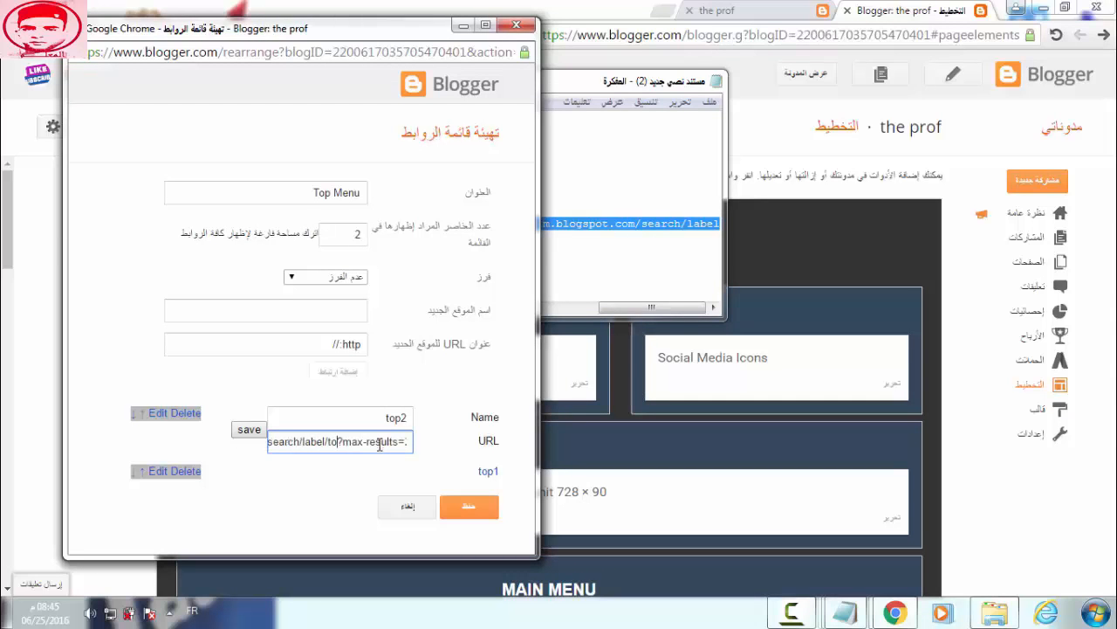
text(p1)
click(259, 431)
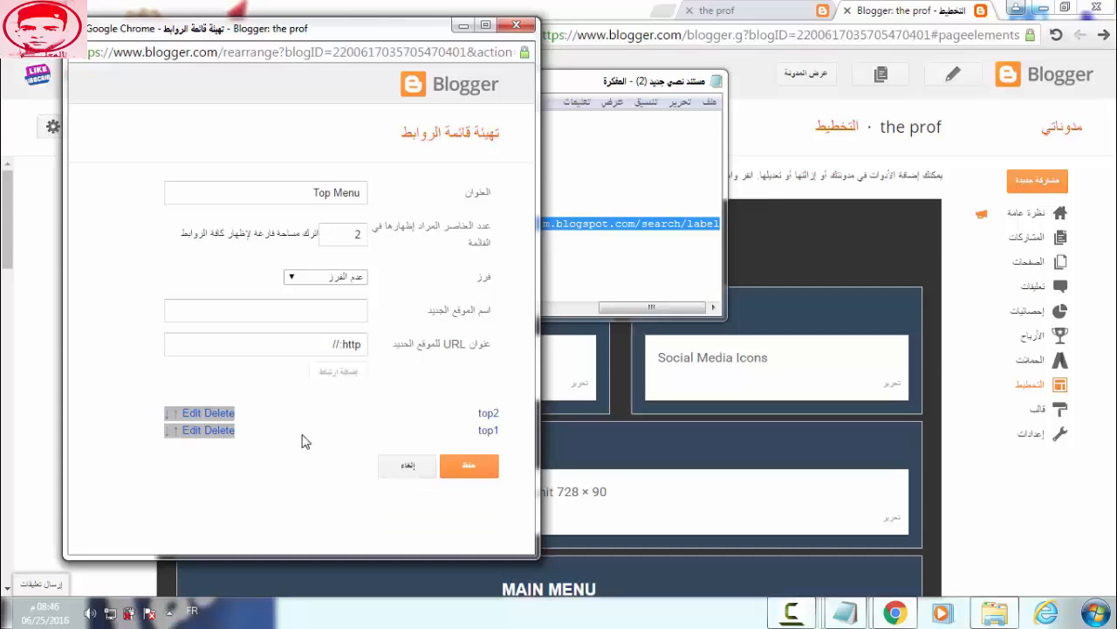
Save the Top Menu widget and the layout arrangement, minimizing the Notepad window.
click(466, 468)
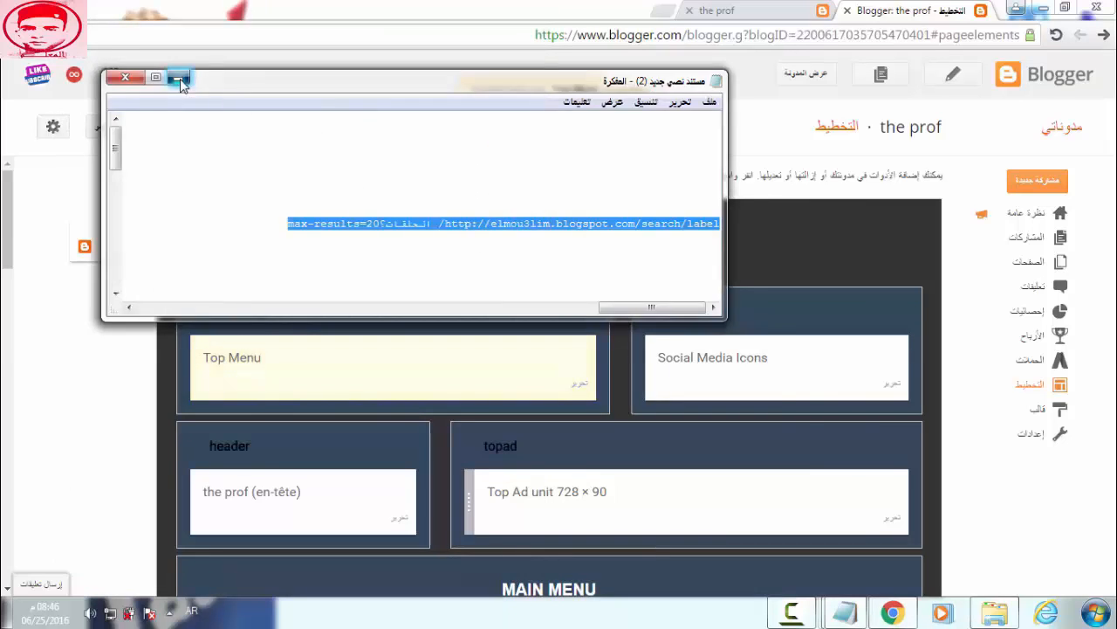
click(178, 79)
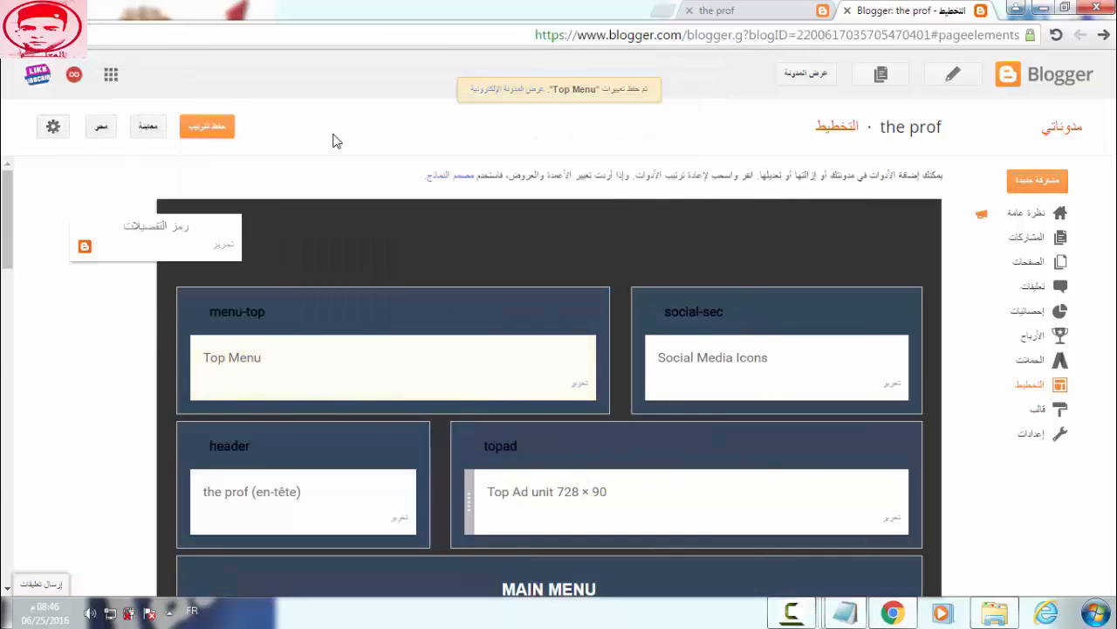
click(225, 131)
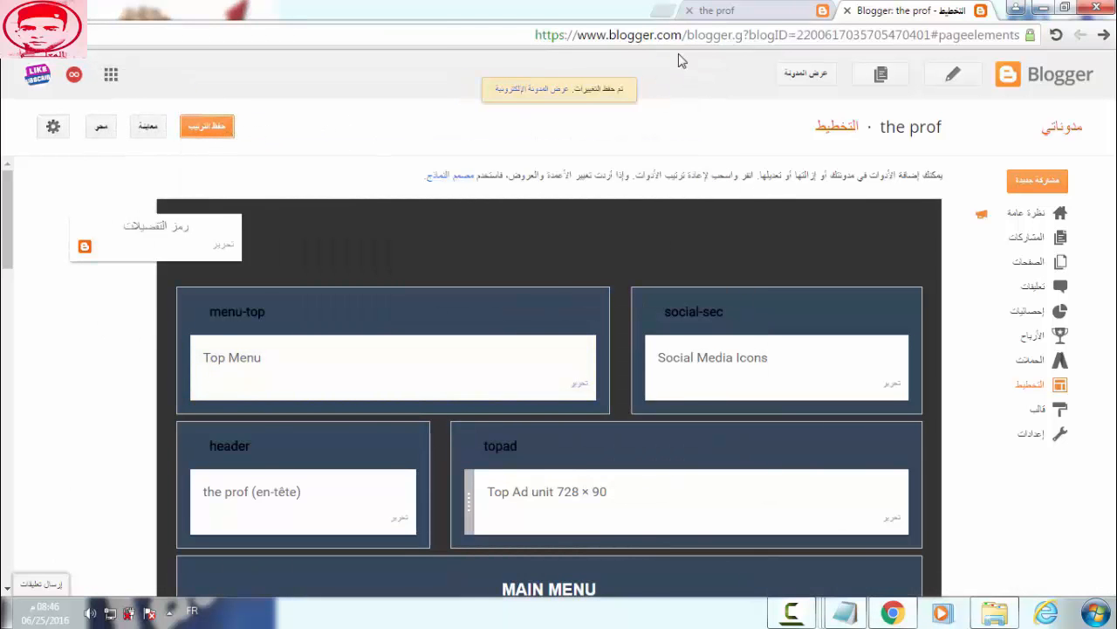
Reload the live blog, test the top1 and top2 links in its top bar, and close the blog tab.
click(719, 14)
key(F5)
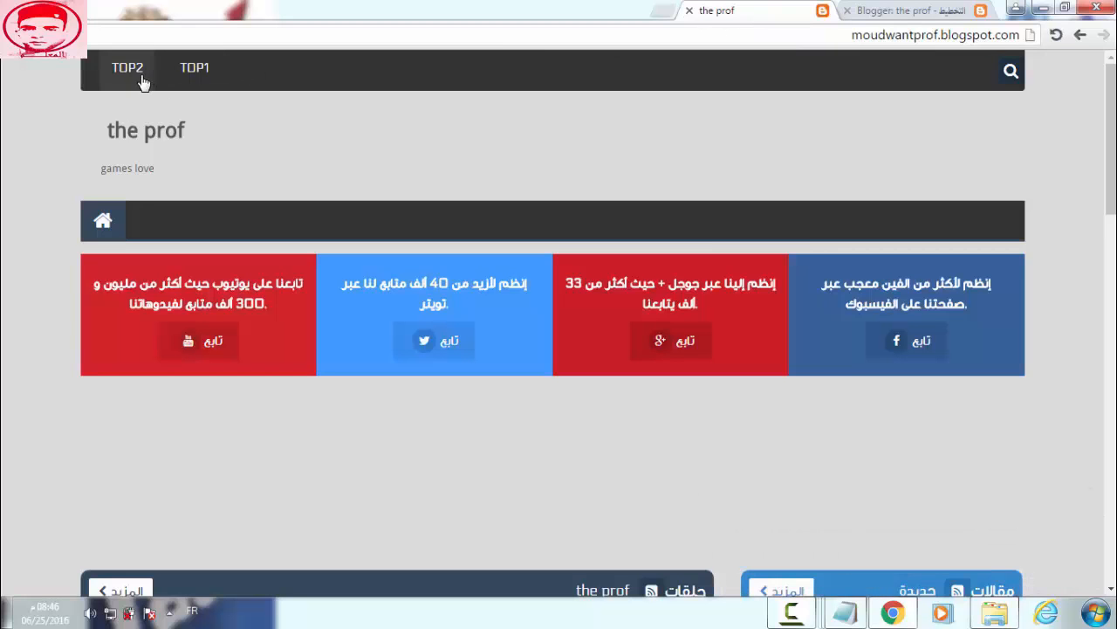
click(195, 72)
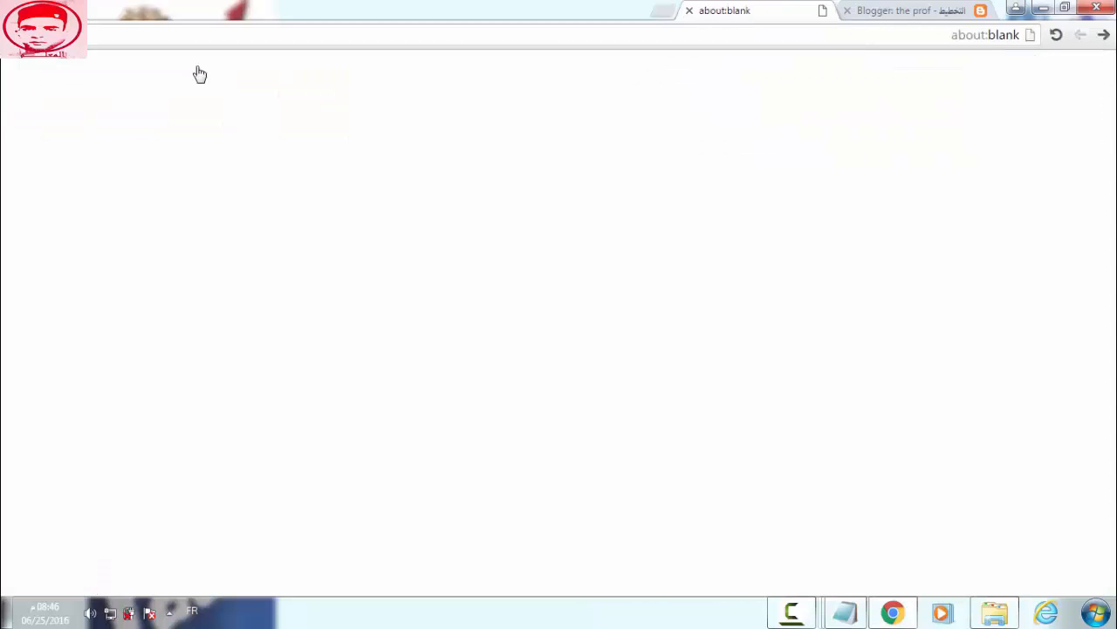
click(1104, 35)
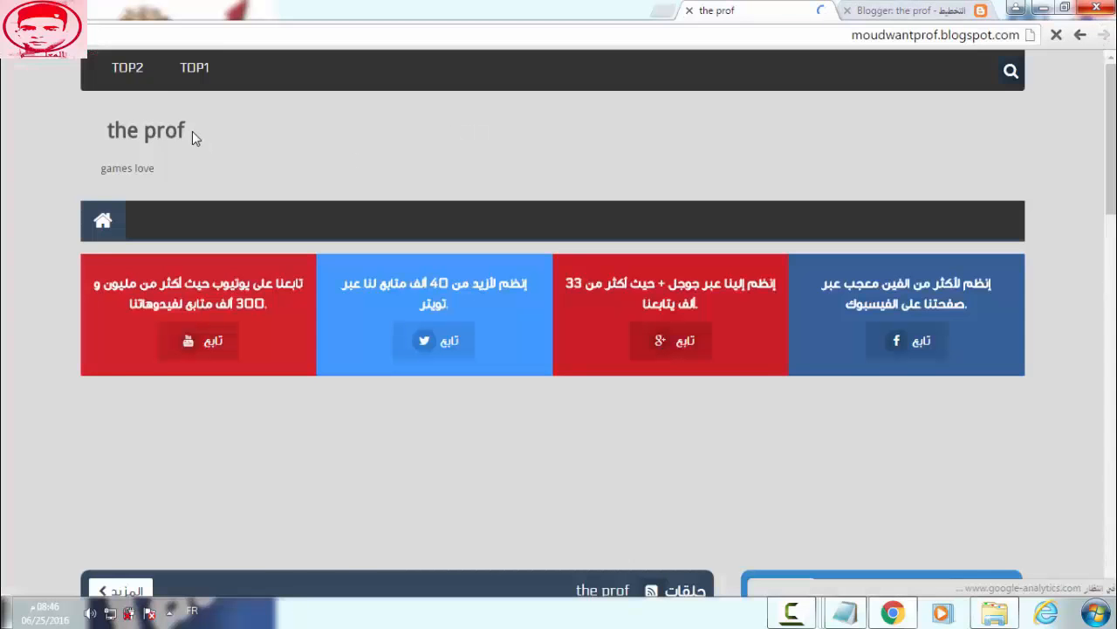
click(122, 71)
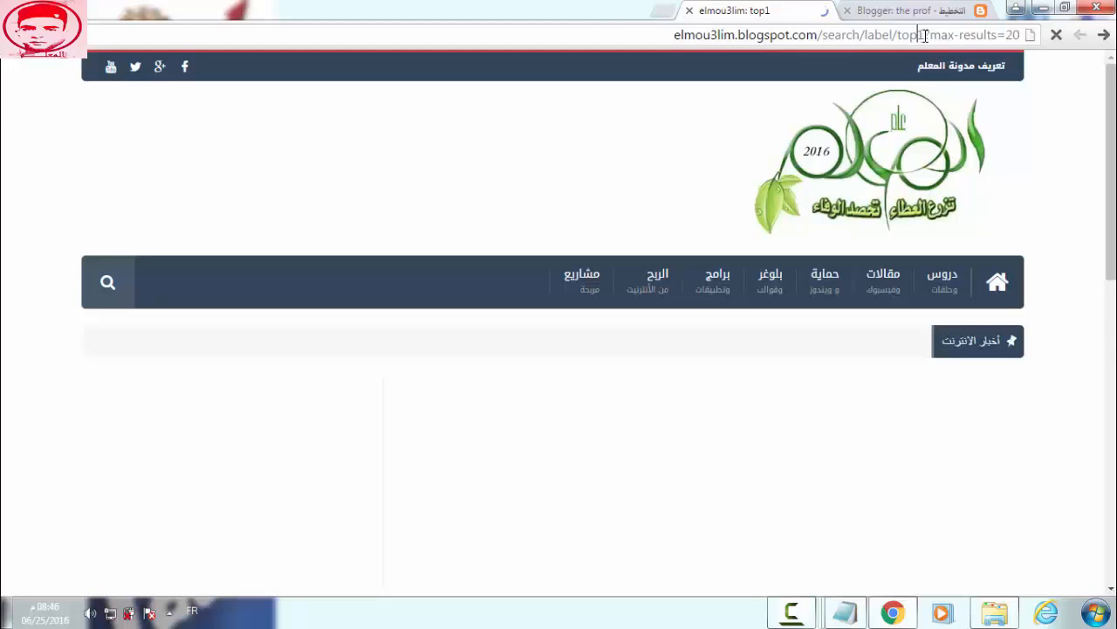
click(925, 35)
click(926, 38)
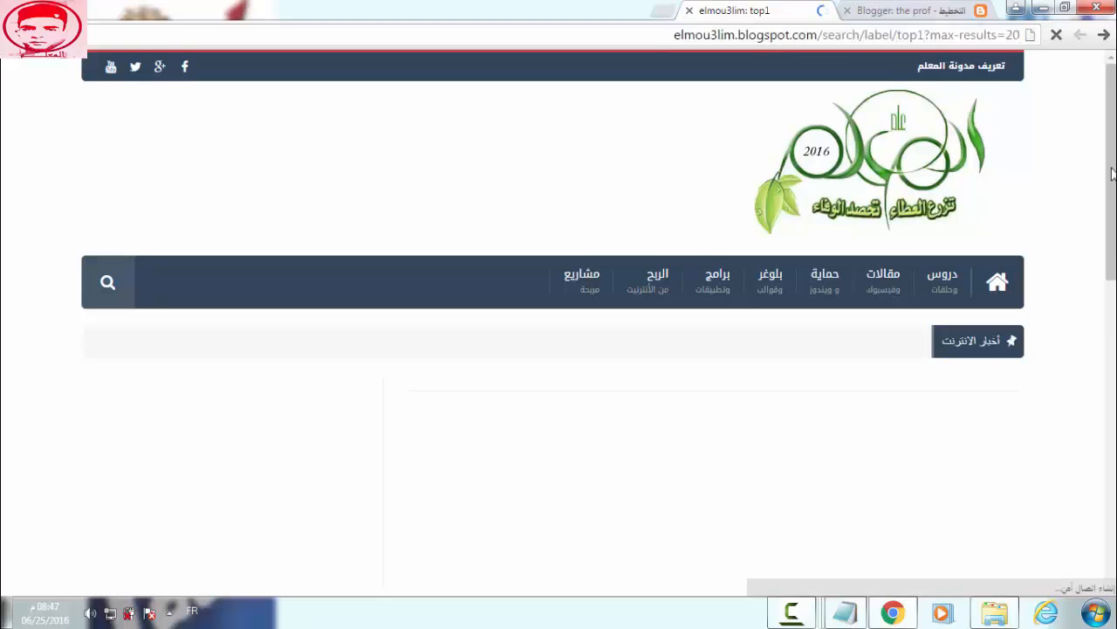
mouse_move(1114, 169)
mouse_down()
mouse_move(1114, 325)
mouse_move(1112, 169)
mouse_up()
click(933, 11)
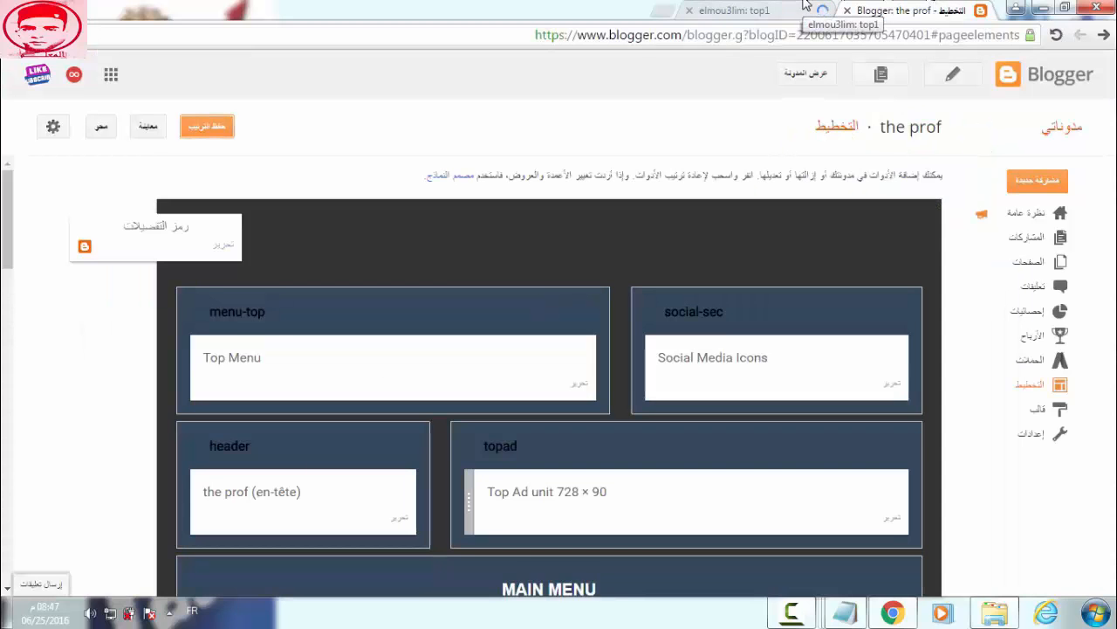
click(689, 10)
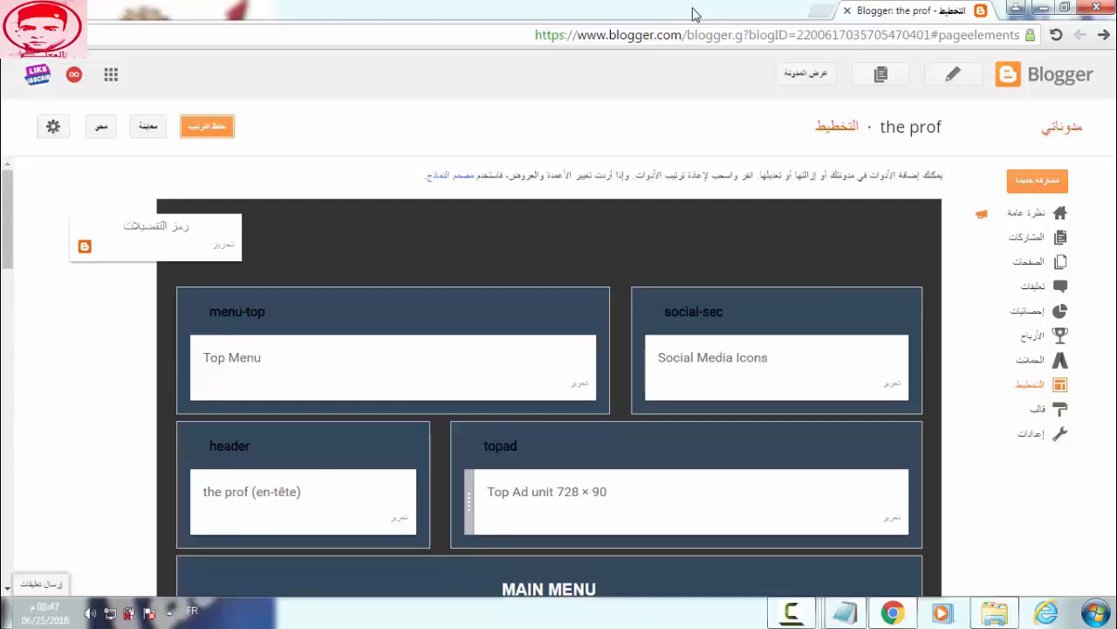
Copy the moudwantprof.blogspot.com label search URL from Notepad and paste it as the top2 link's address in the Top Menu widget.
key(alt+Tab)
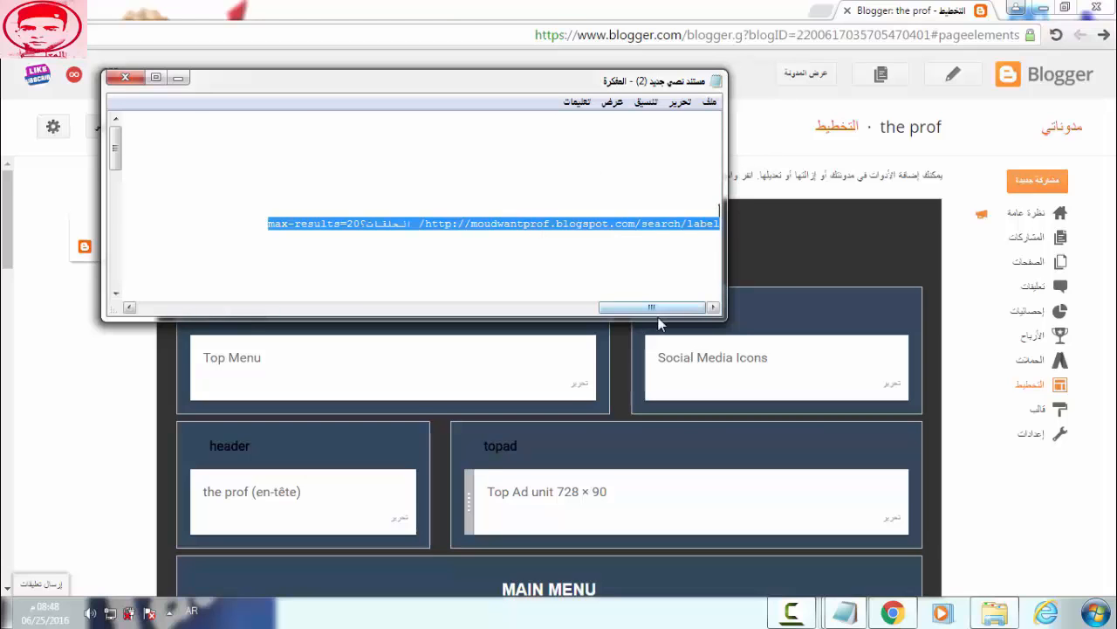
click(581, 385)
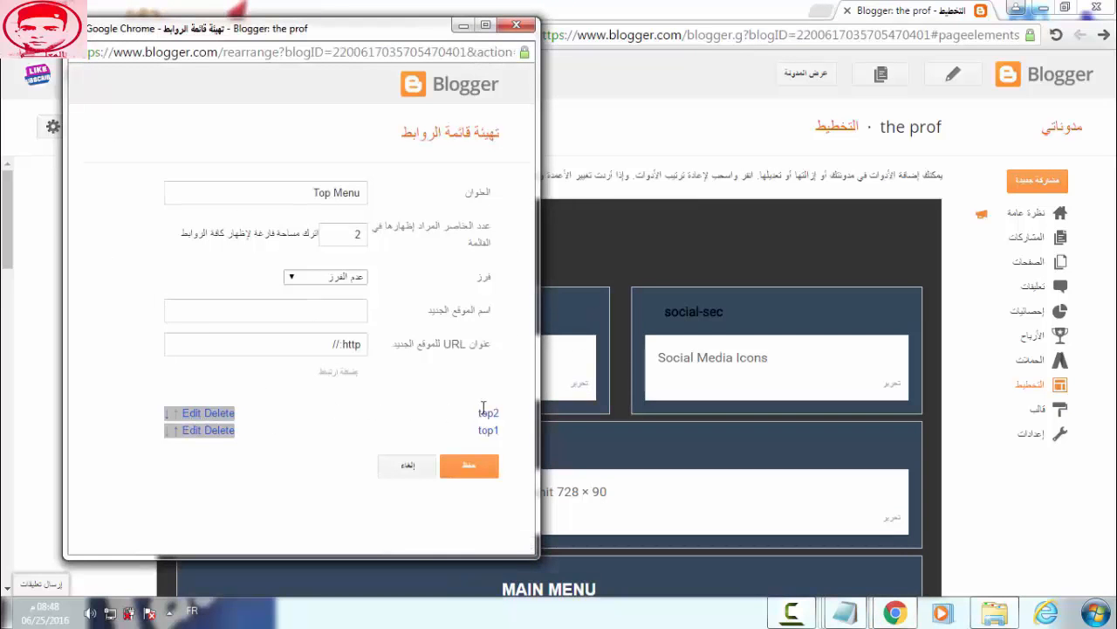
click(193, 414)
double_click(367, 442)
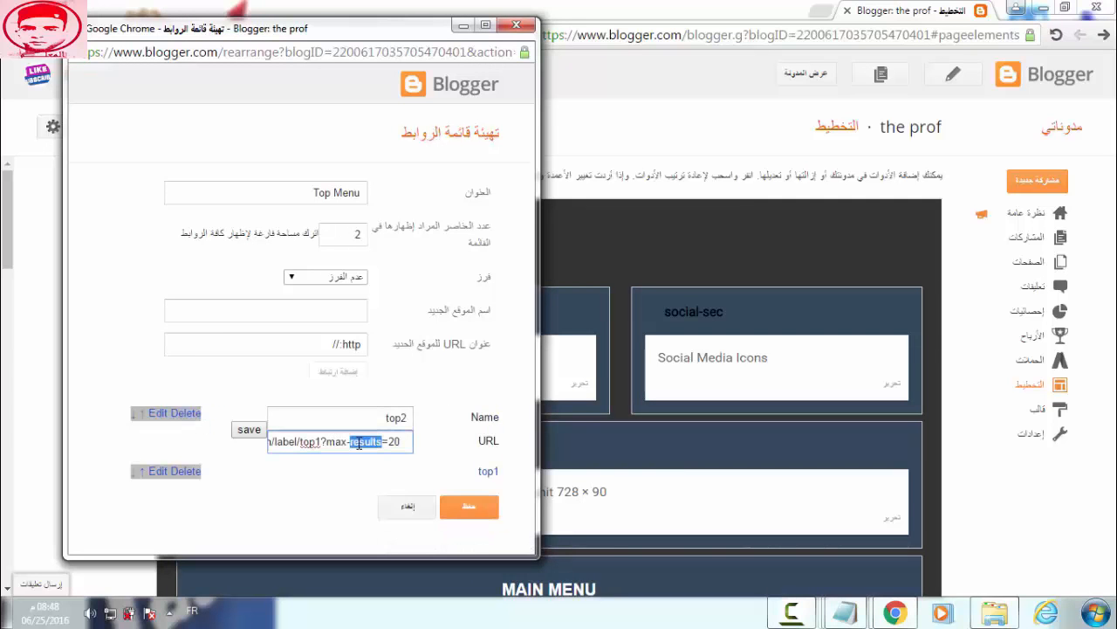
key(ctrl+a)
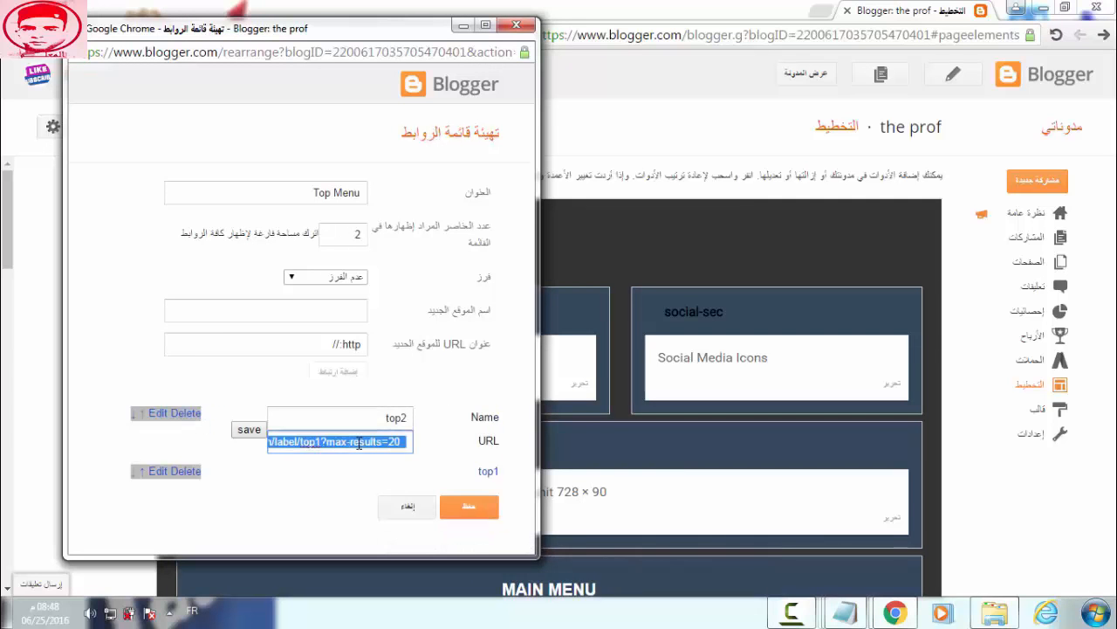
key(ctrl+v)
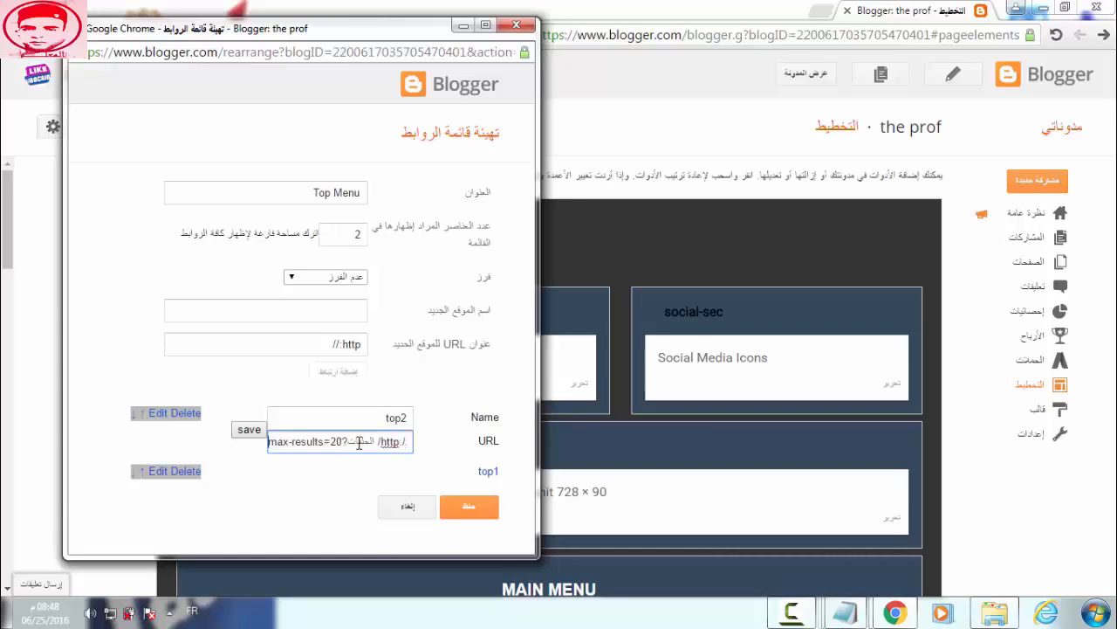
Replace the Arabic label in the pasted URL with "top2", and save the Top Menu widget and the layout arrangement.
drag(373, 441, 355, 442)
text(top2?max-results=:)
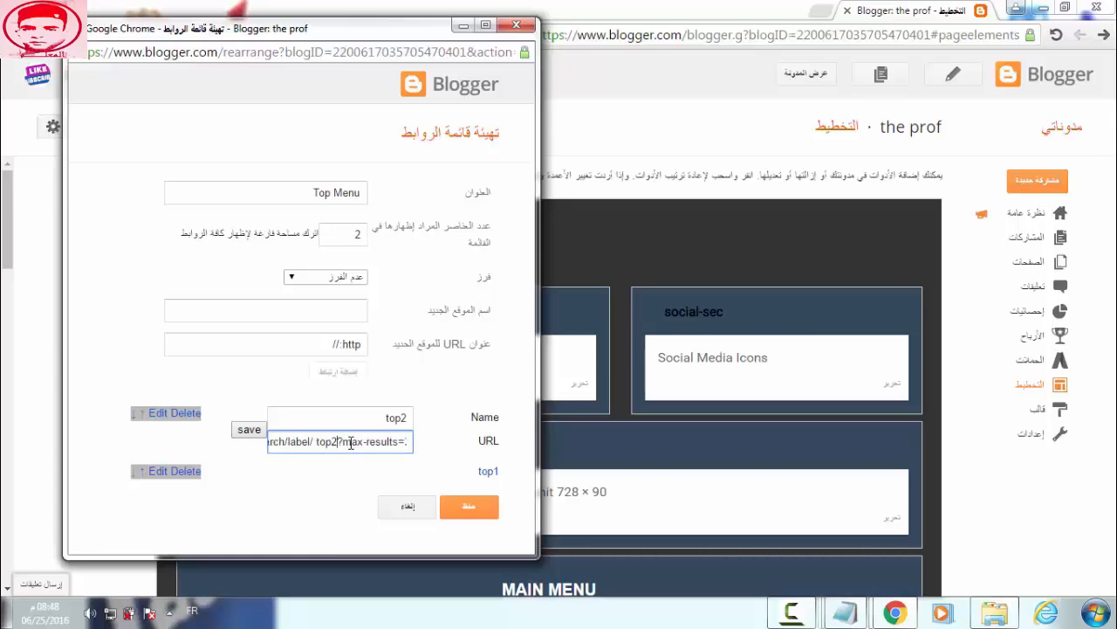
click(472, 515)
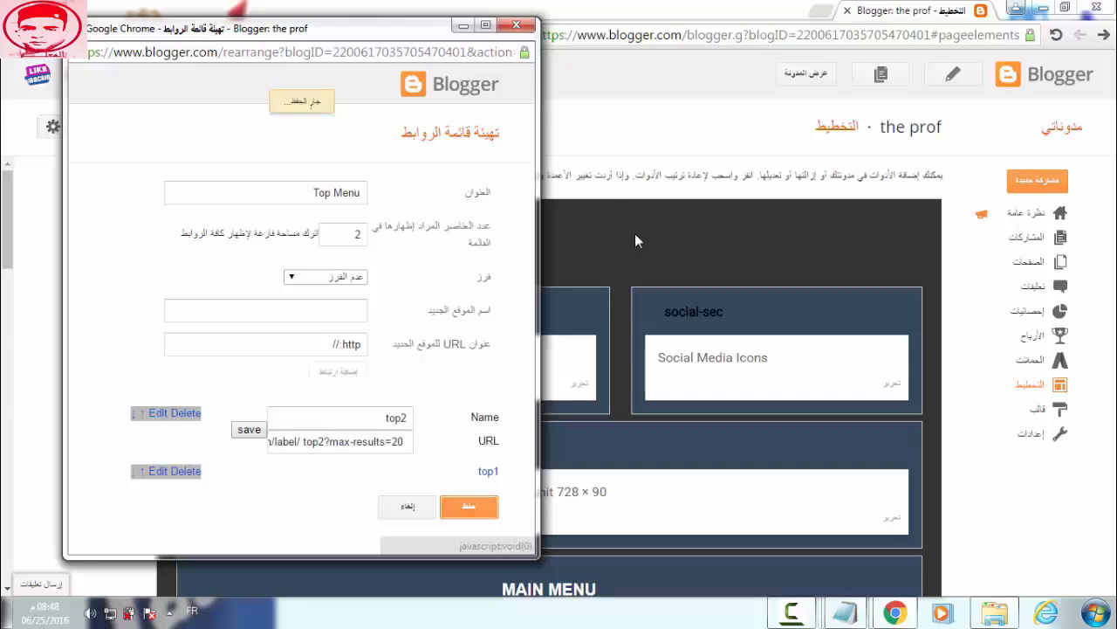
click(232, 136)
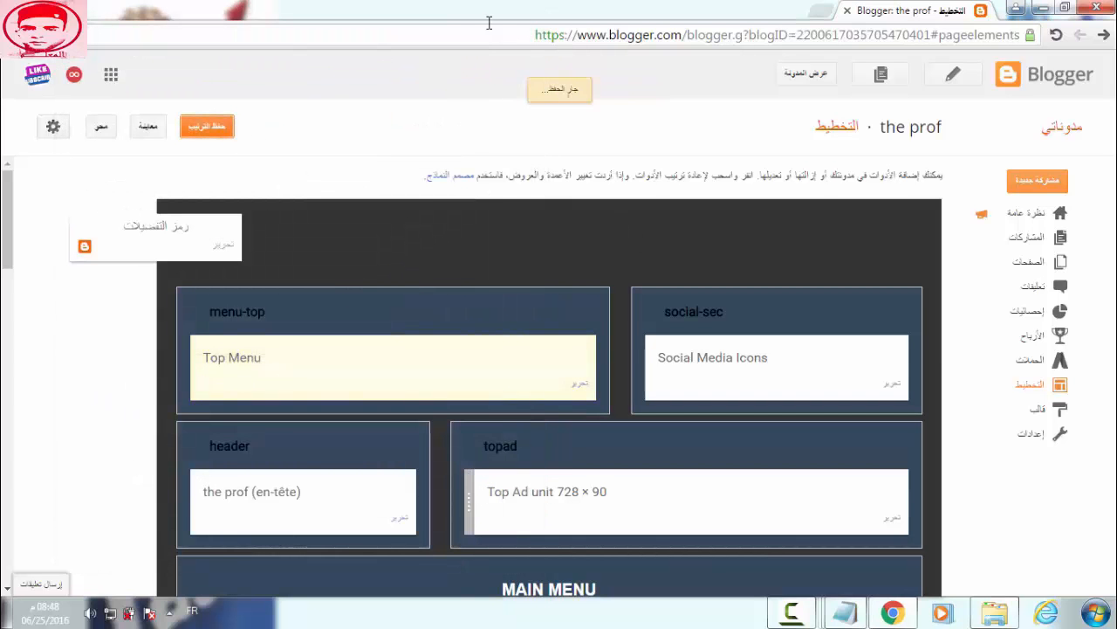
View the live blog, test the top2 link in its top bar, go back to the homepage, and return to the layout page.
click(806, 80)
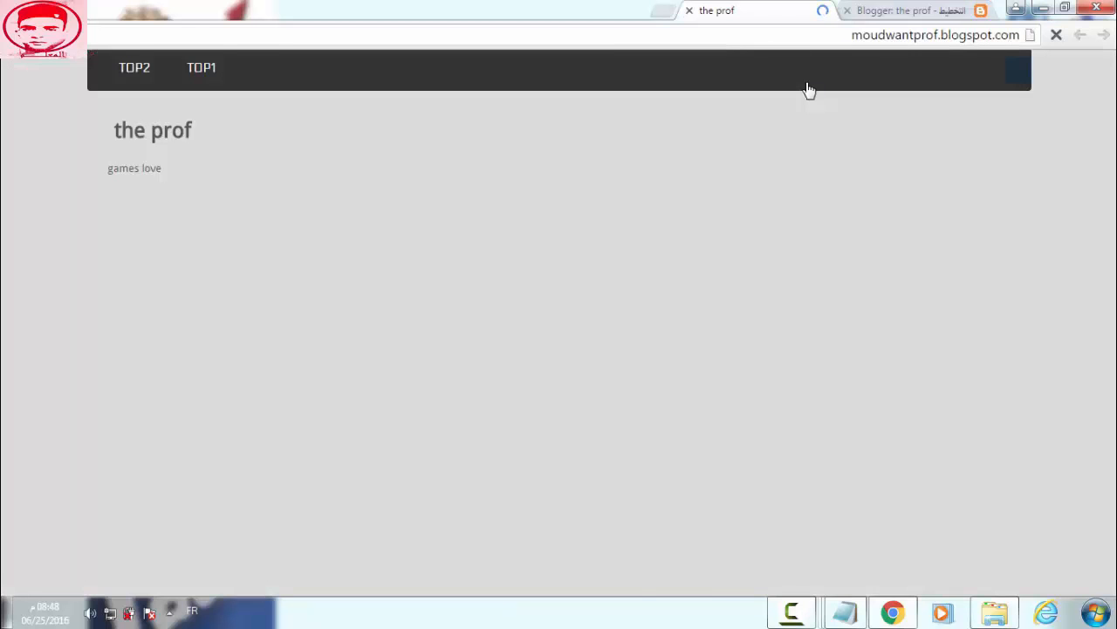
click(129, 74)
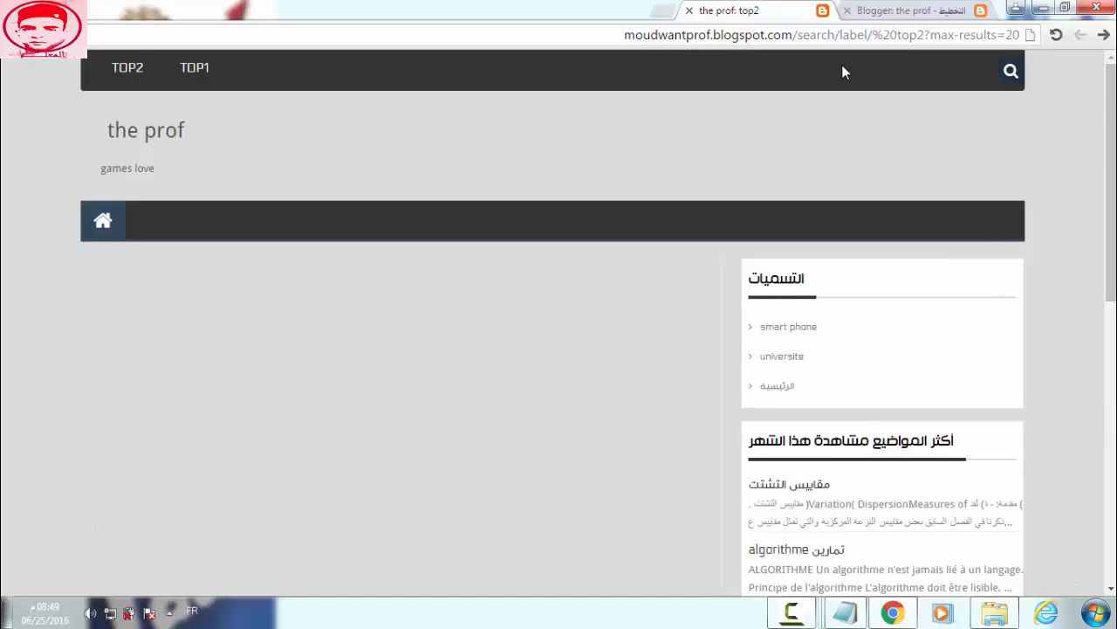
click(1104, 35)
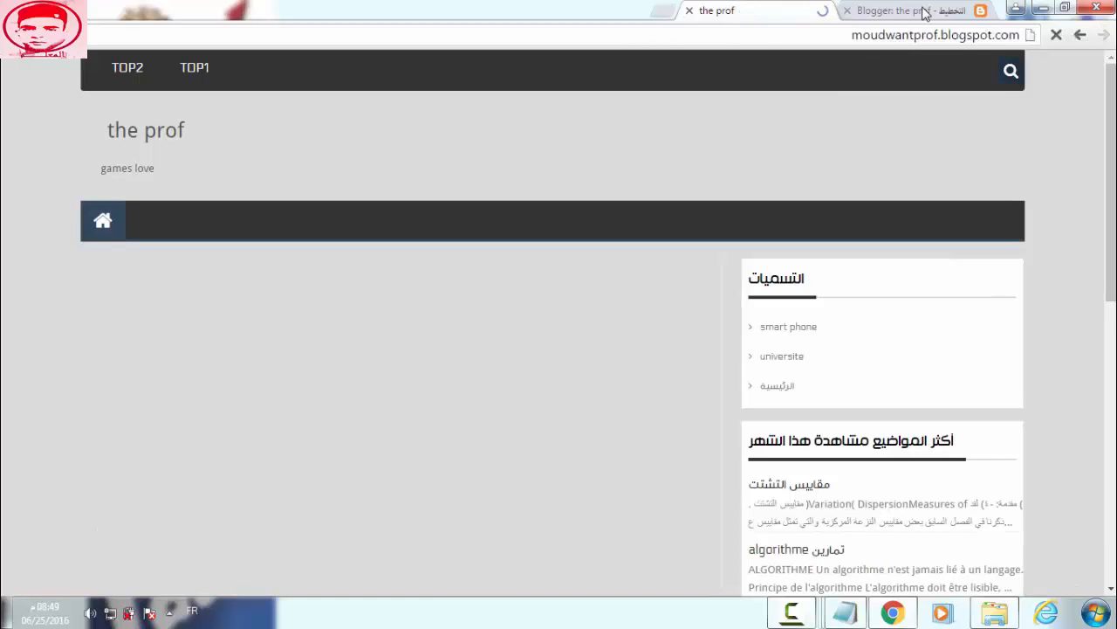
click(924, 12)
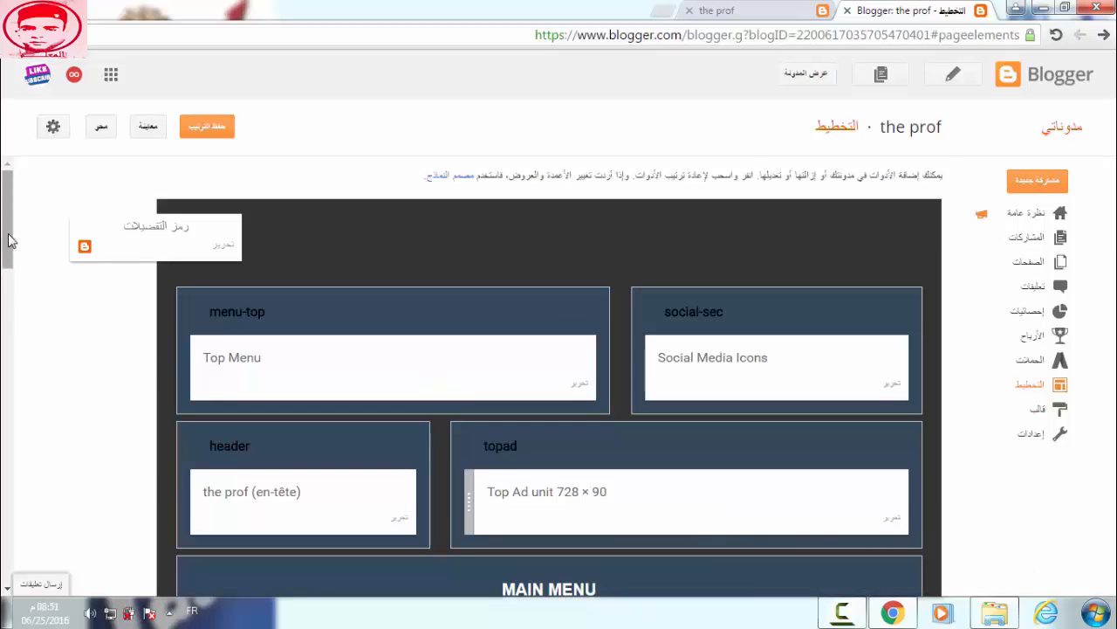
Open the Main Menu link list widget for editing and set its number of items to show to 3.
drag(10, 239, 7, 320)
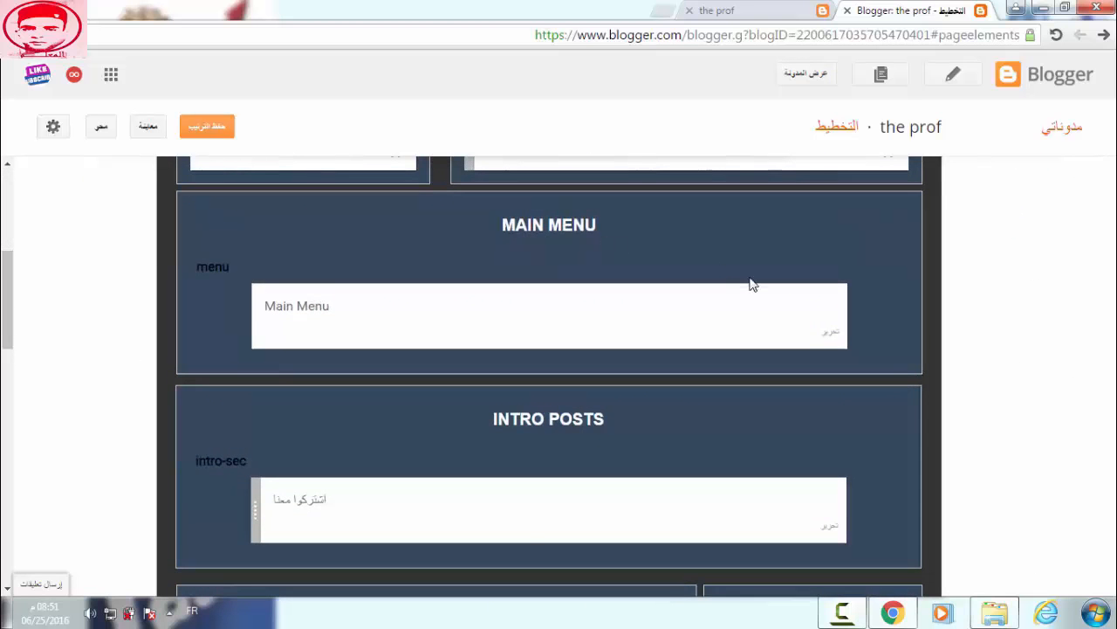
click(831, 334)
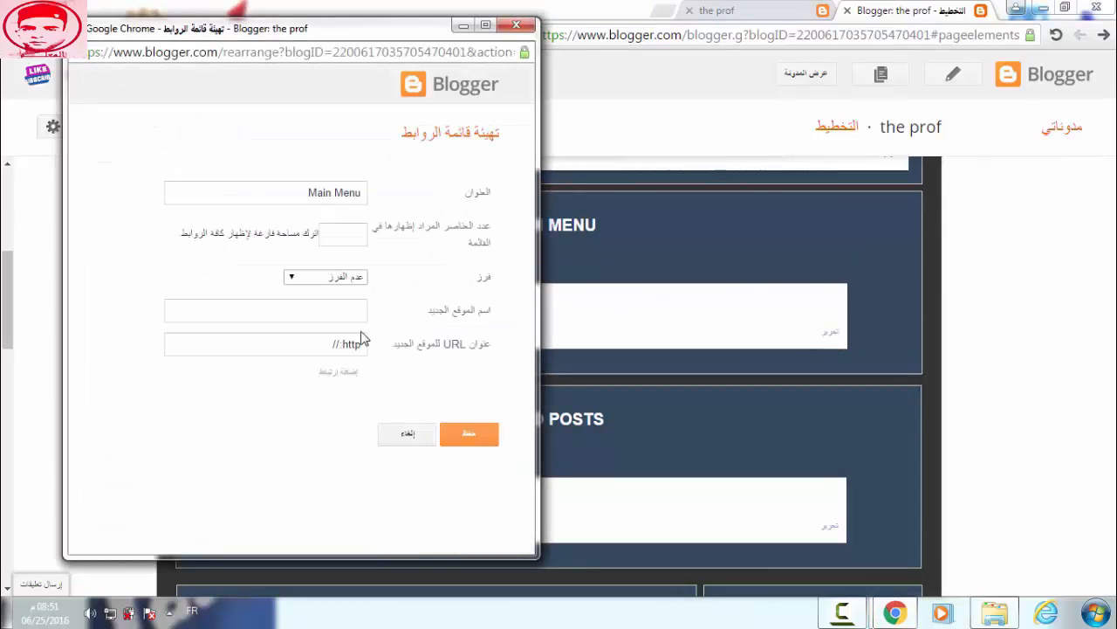
click(361, 241)
click(349, 241)
click(736, 9)
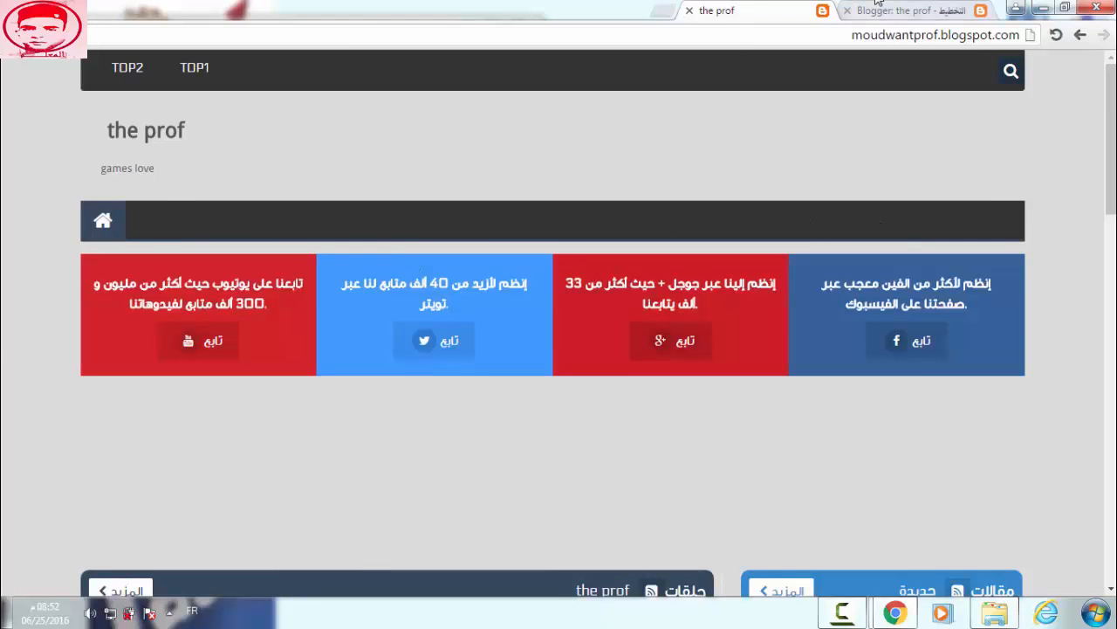
click(941, 10)
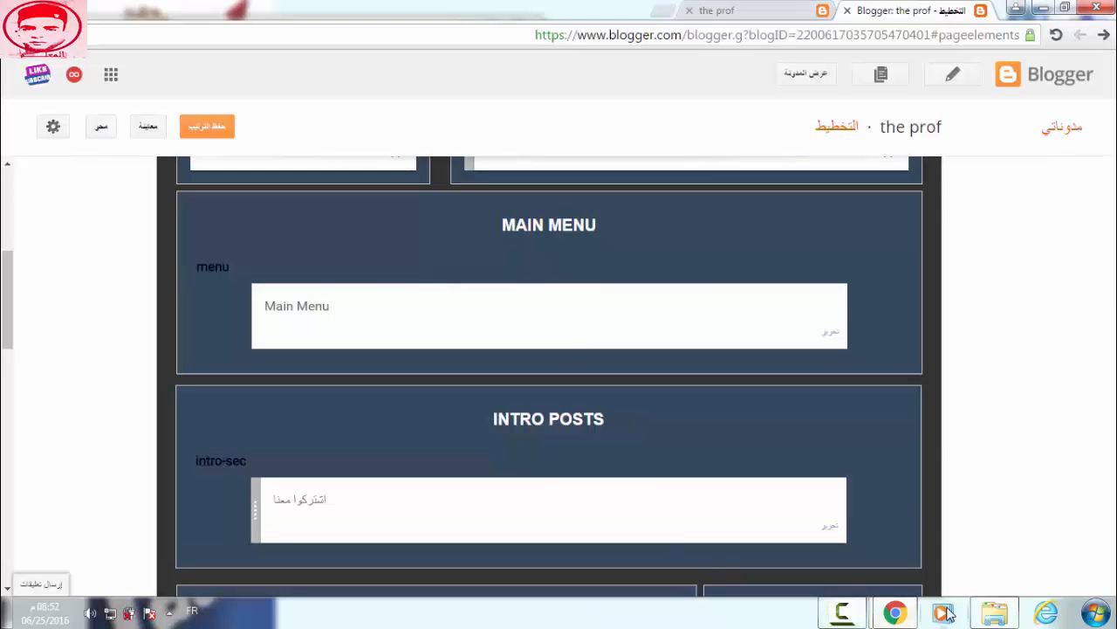
mouse_move(893, 614)
click(827, 537)
click(334, 236)
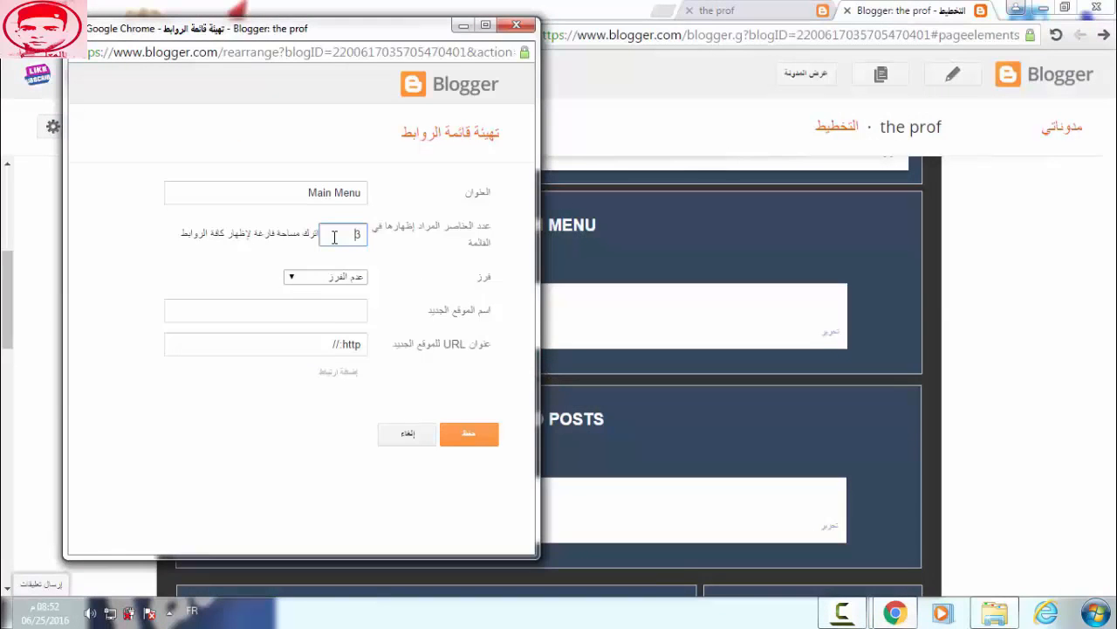
click(347, 313)
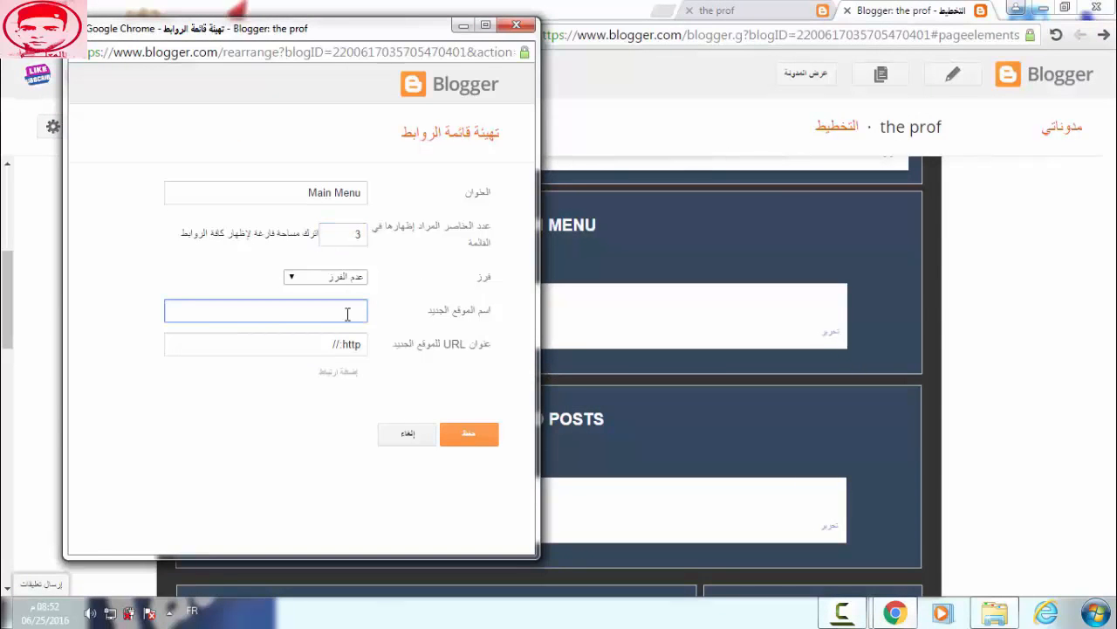
text(menu)
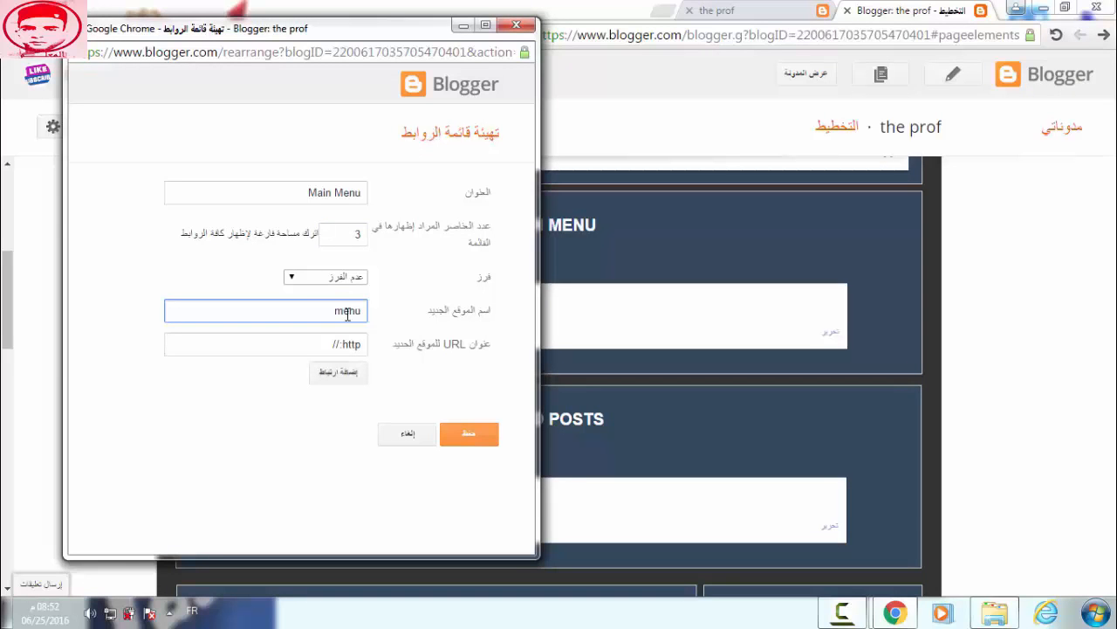
text(1)
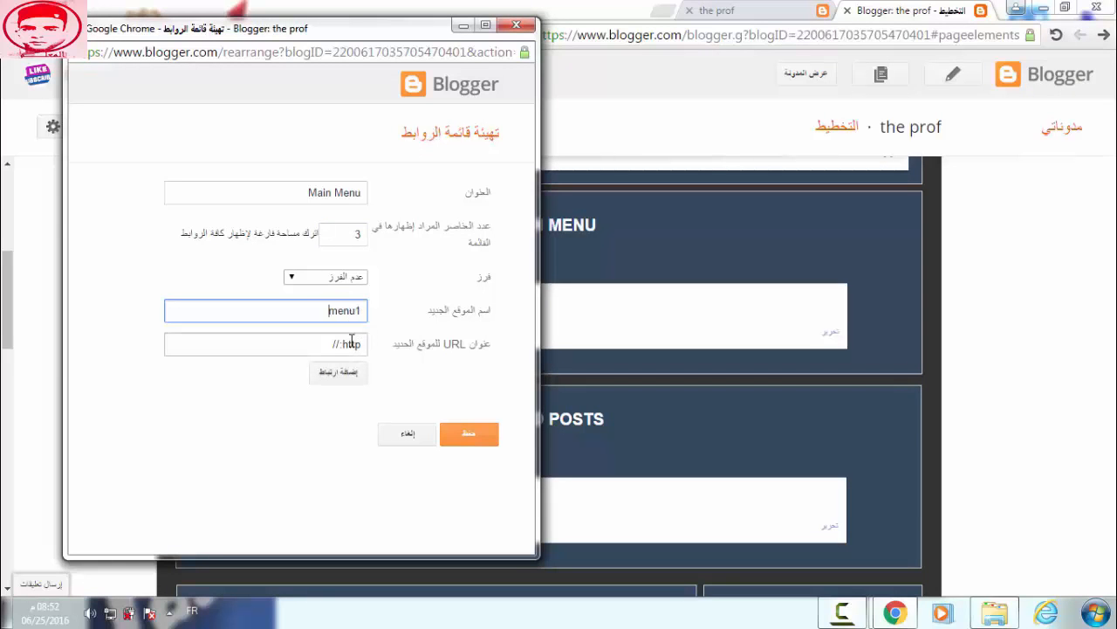
click(332, 345)
triple_click(333, 344)
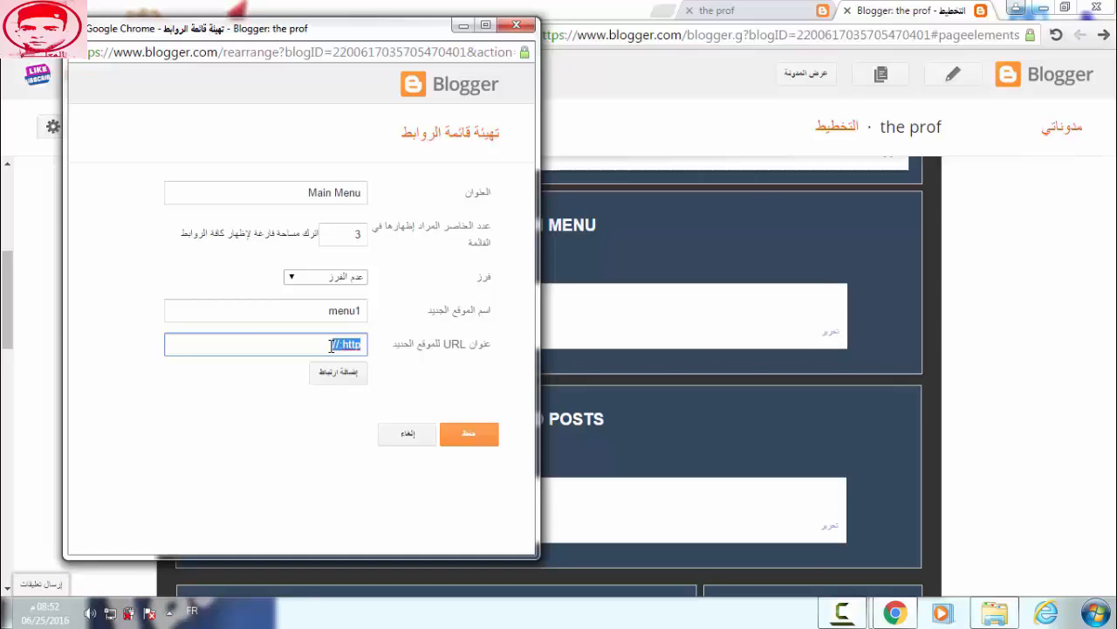
key(BackSpace)
click(344, 344)
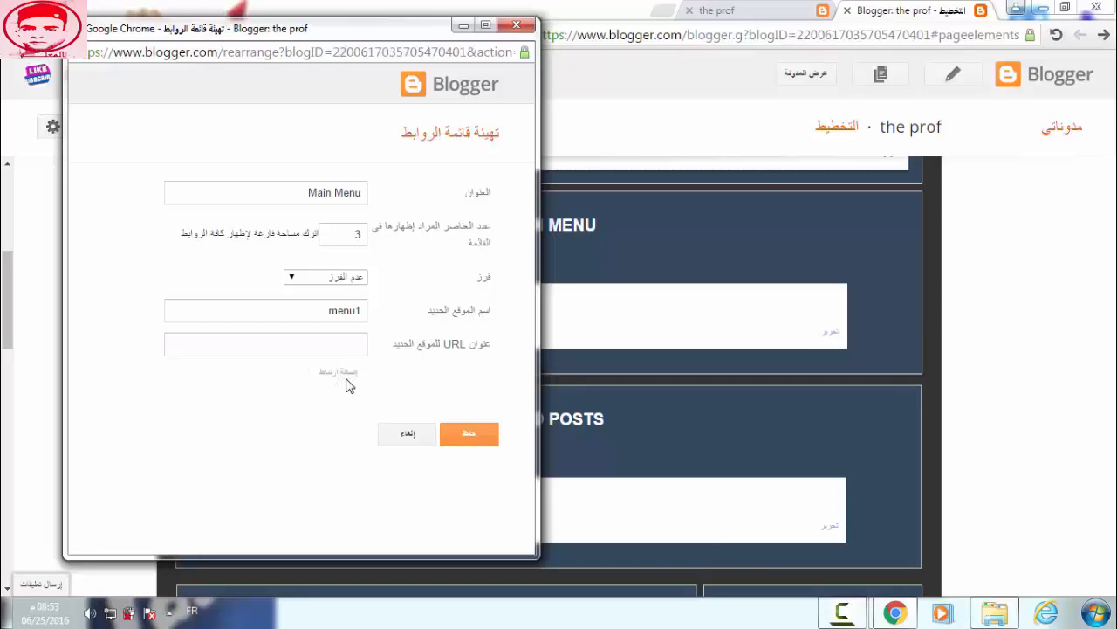
click(355, 351)
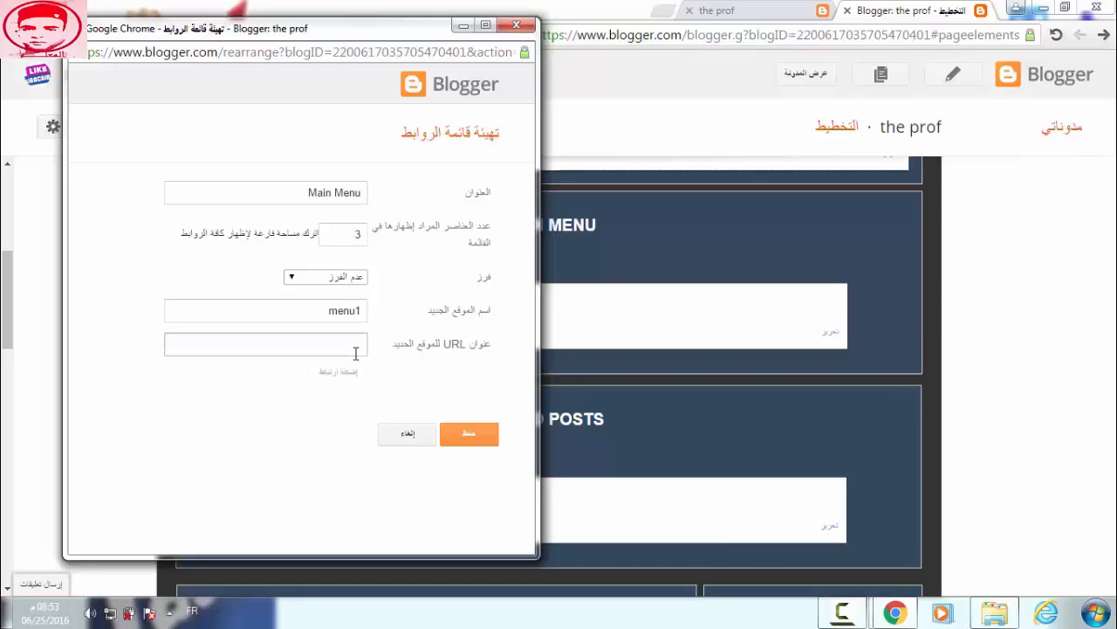
click(356, 353)
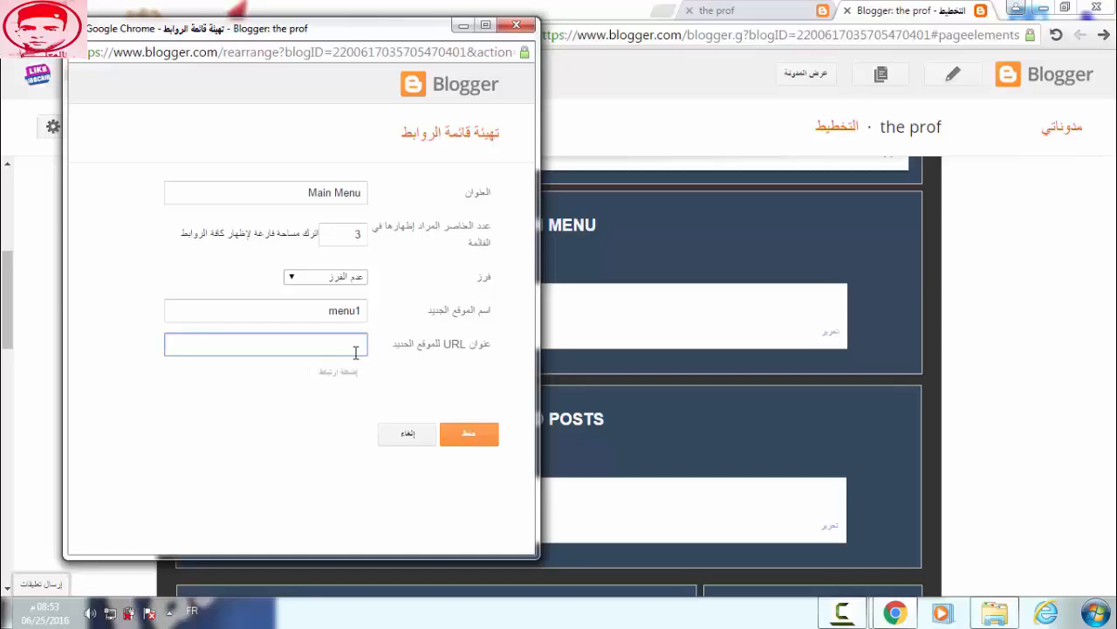
text(hjqj)
click(346, 383)
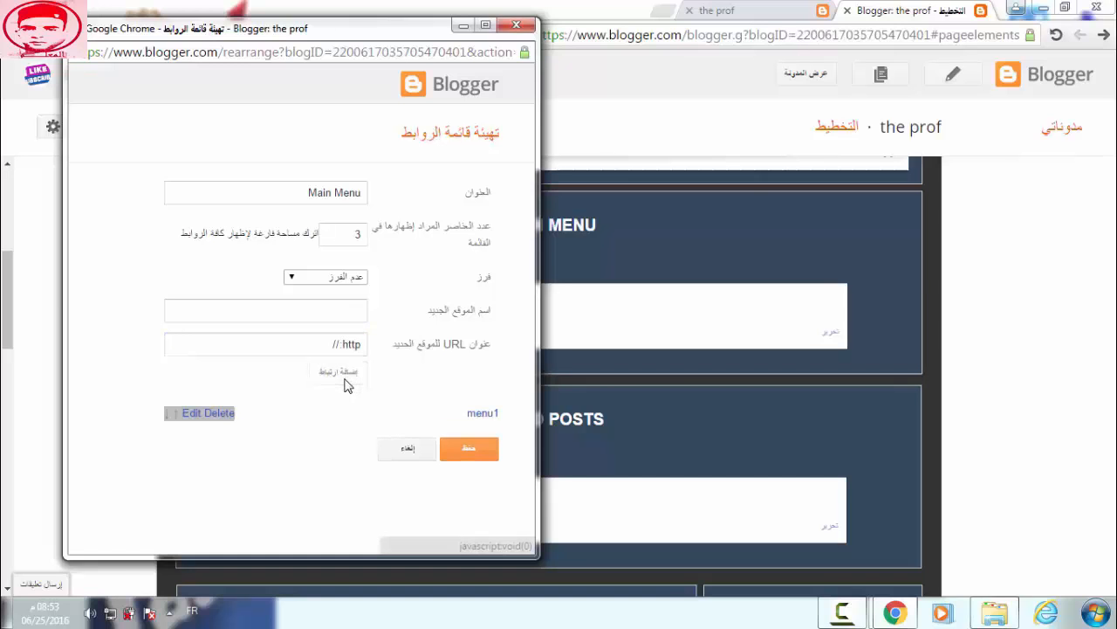
Check the main menu bar on the live blog, then add a link named "menu2" to the Main Menu list with the default address.
click(346, 310)
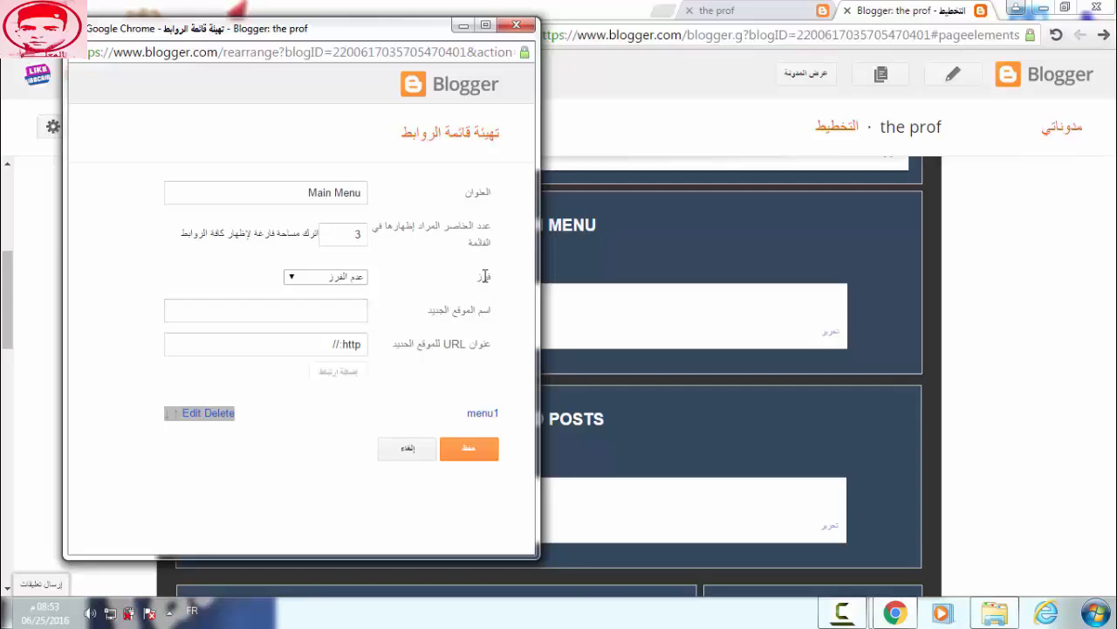
click(748, 9)
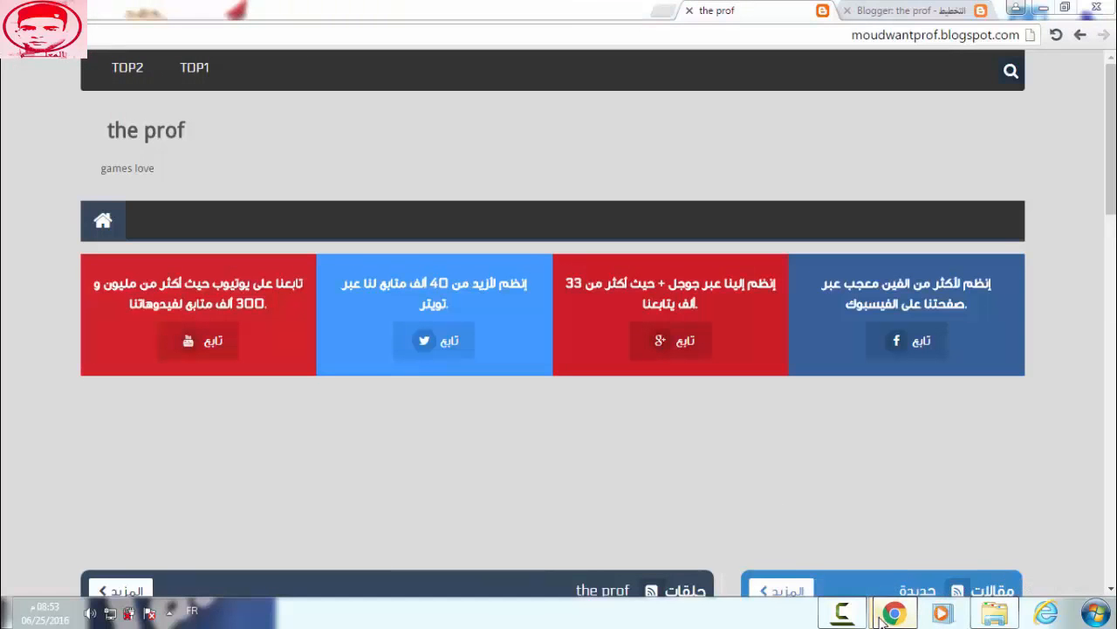
mouse_move(899, 615)
click(820, 522)
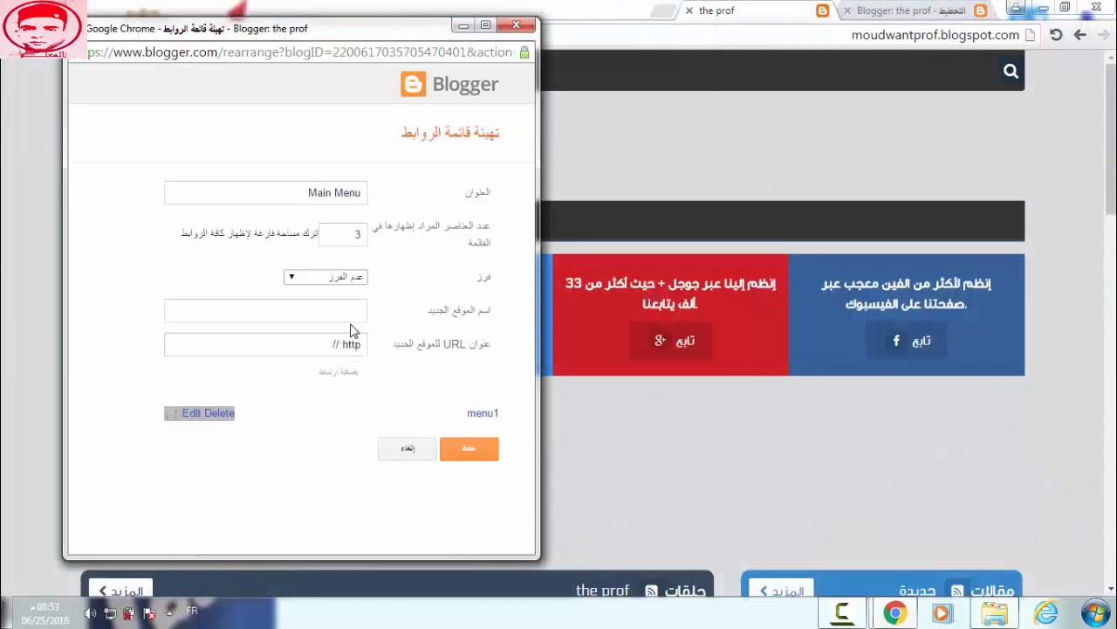
click(360, 310)
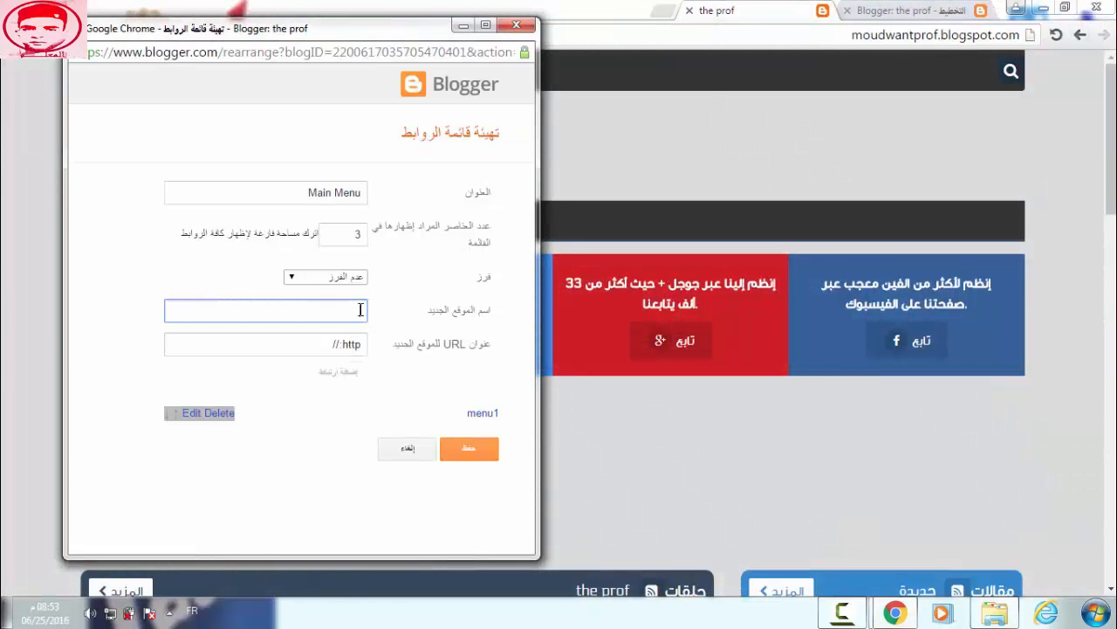
text(menu)
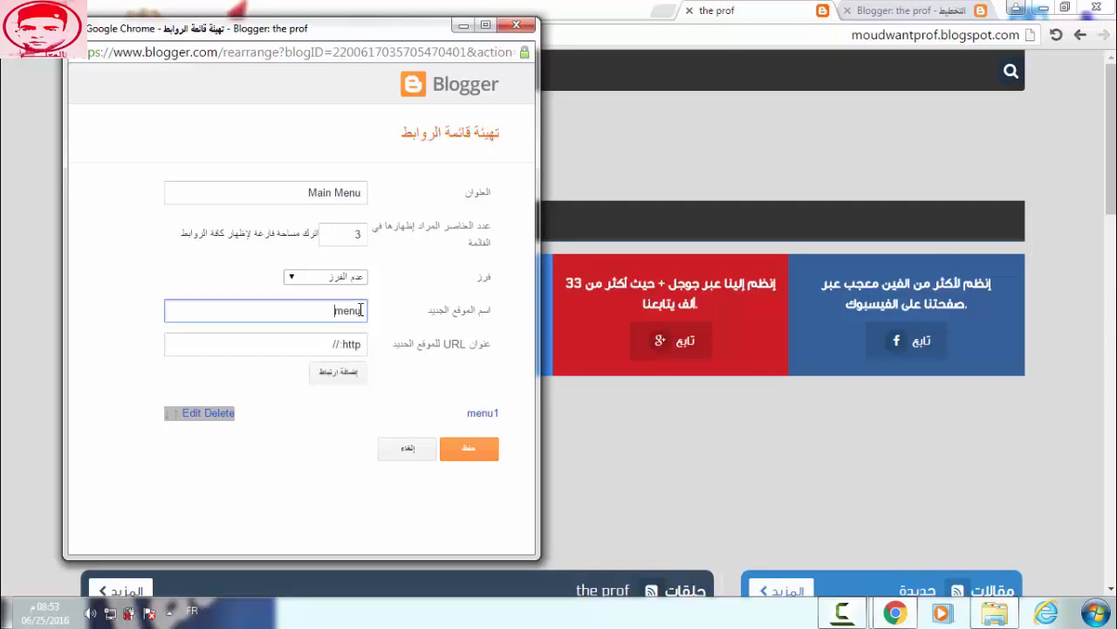
text(2)
click(338, 372)
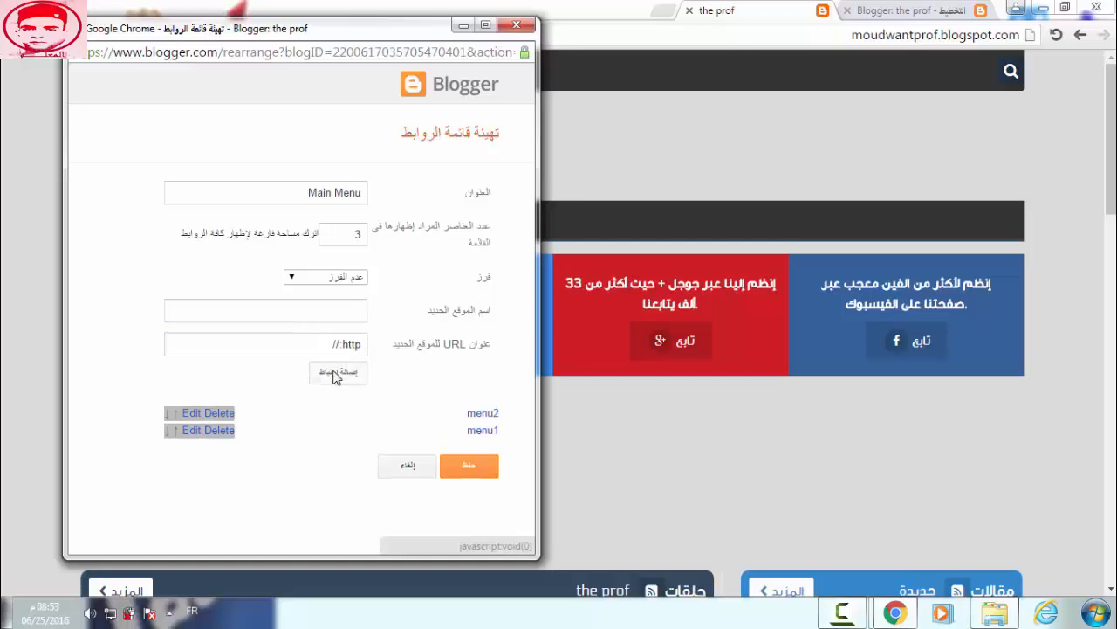
Add a link named "menu3" with the default address to the Main Menu list, and save the widget.
click(357, 313)
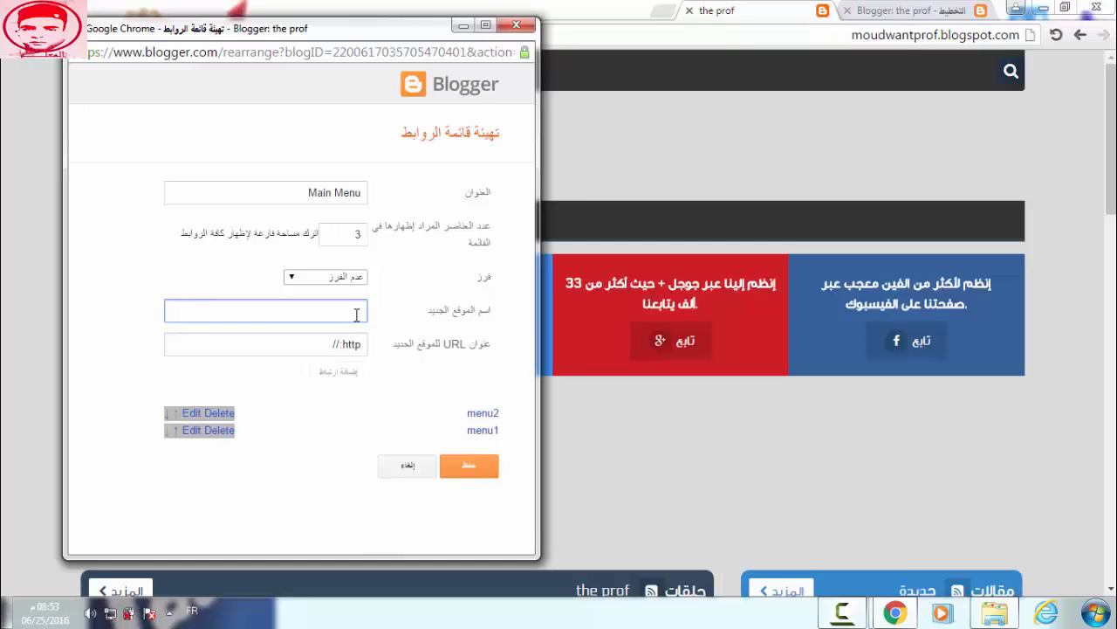
text(menu)
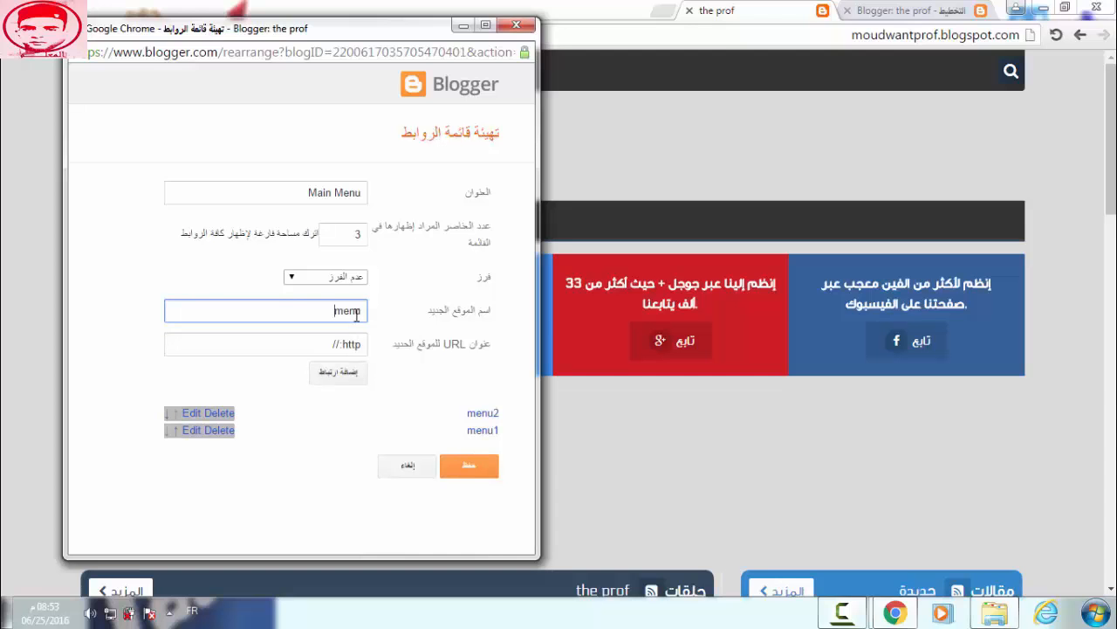
text(3)
click(349, 376)
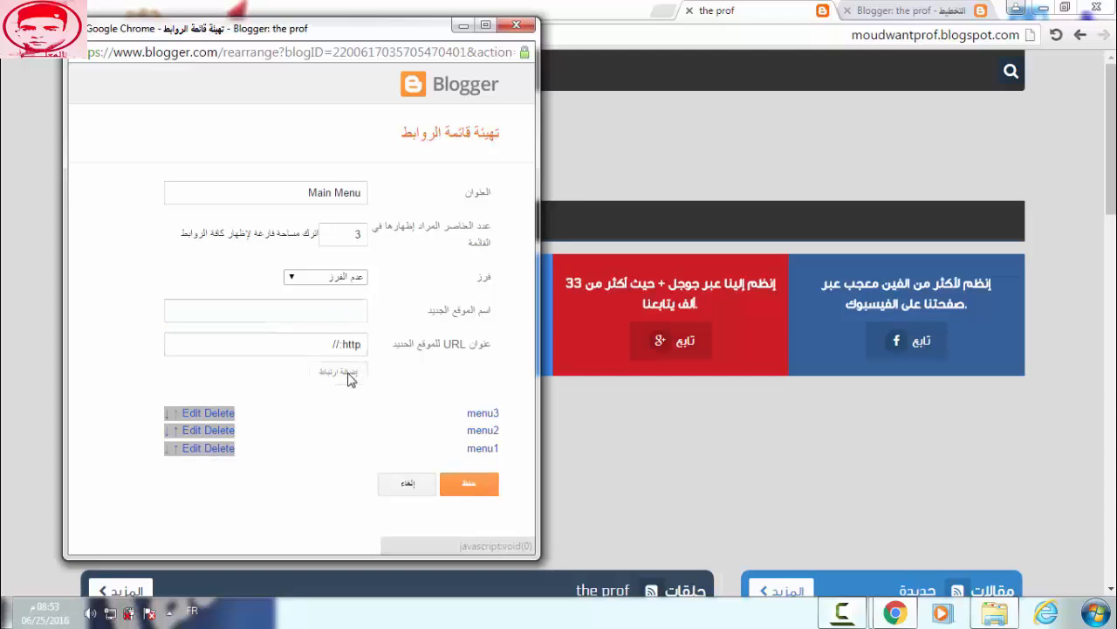
click(456, 483)
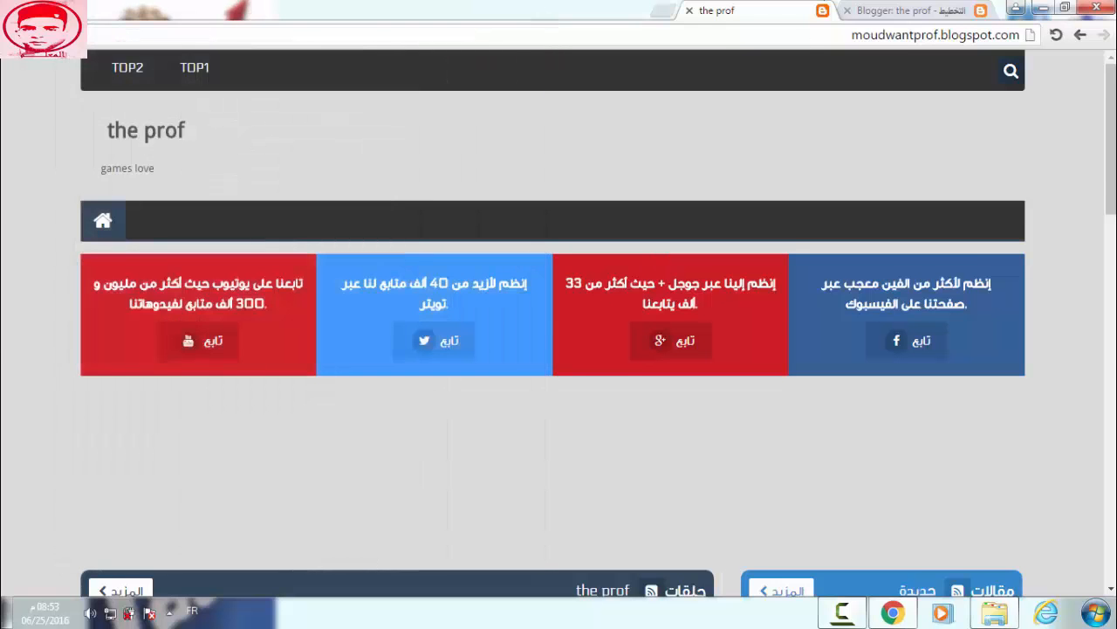
Reload the live blog and check the links in the main menu bar.
click(908, 11)
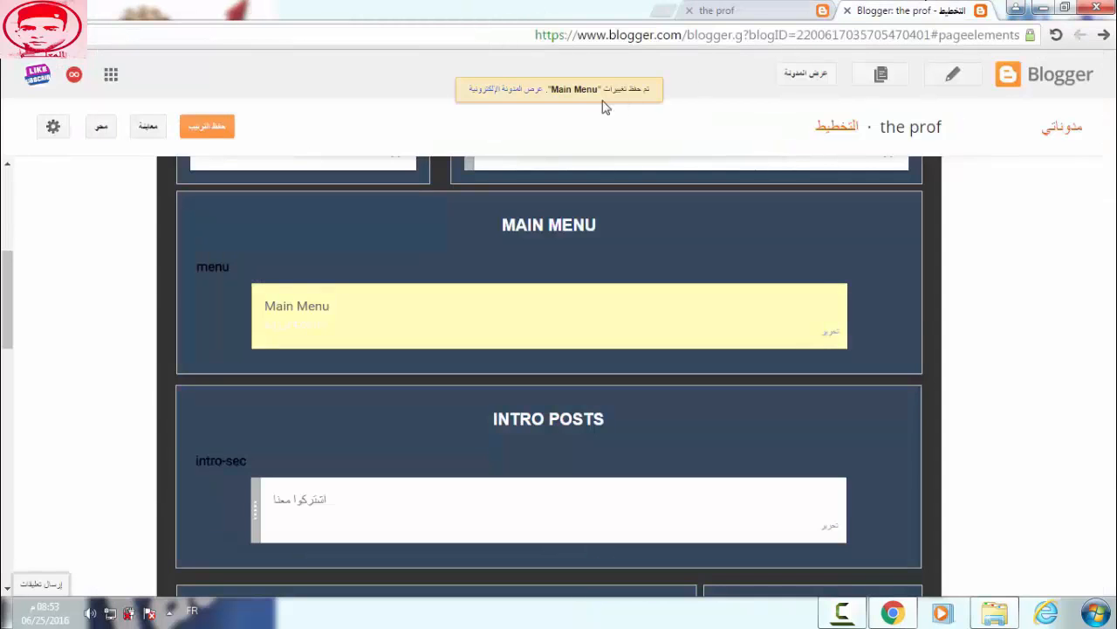
click(742, 10)
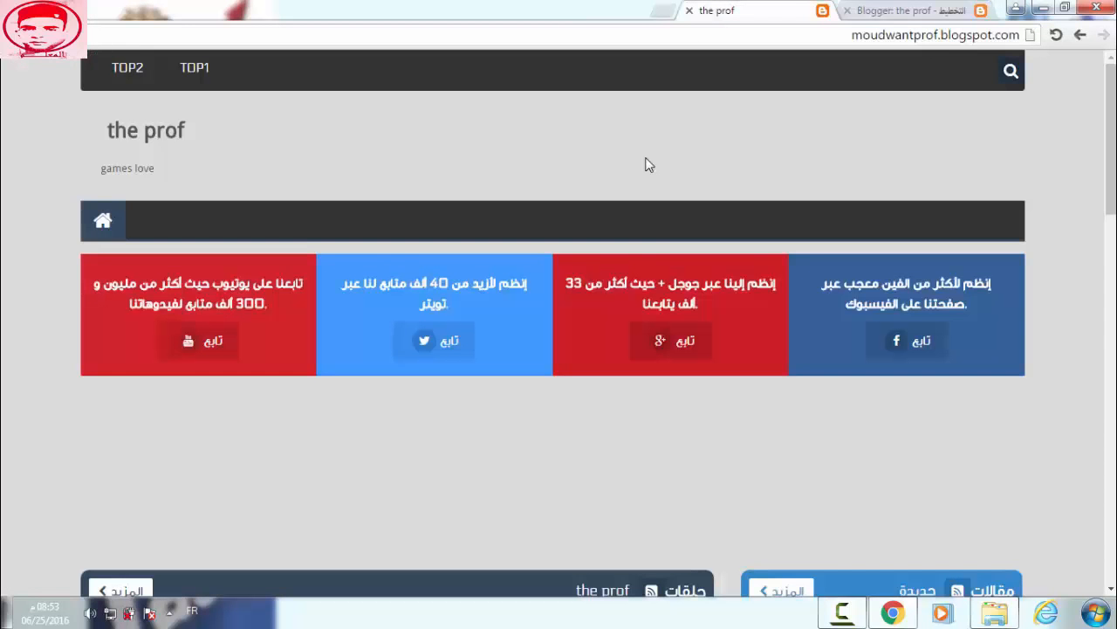
key(F5)
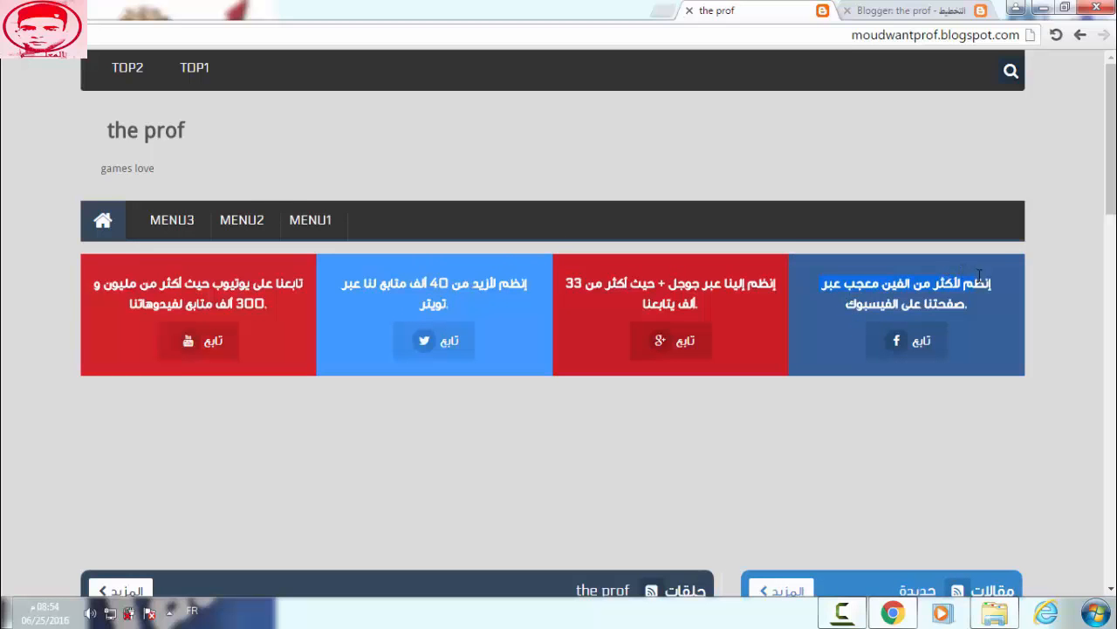
Copy the Facebook box's text from the live blog, and search for it in the blog template's HTML code.
mouse_move(980, 275)
mouse_down()
mouse_move(990, 278)
mouse_move(932, 274)
mouse_move(987, 273)
mouse_up()
click(1019, 280)
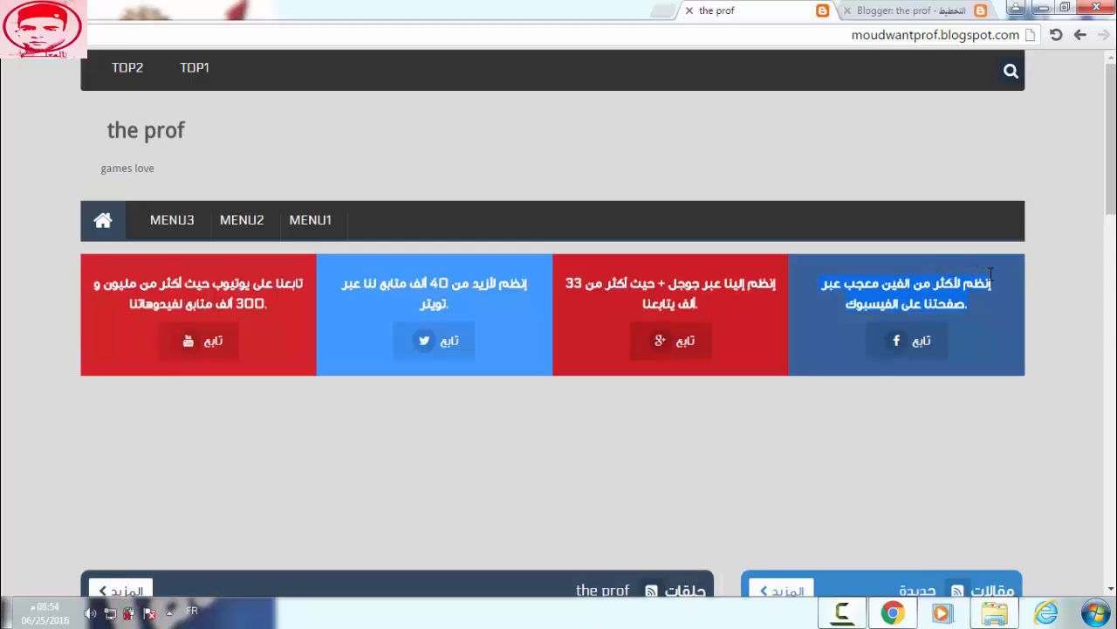
click(917, 8)
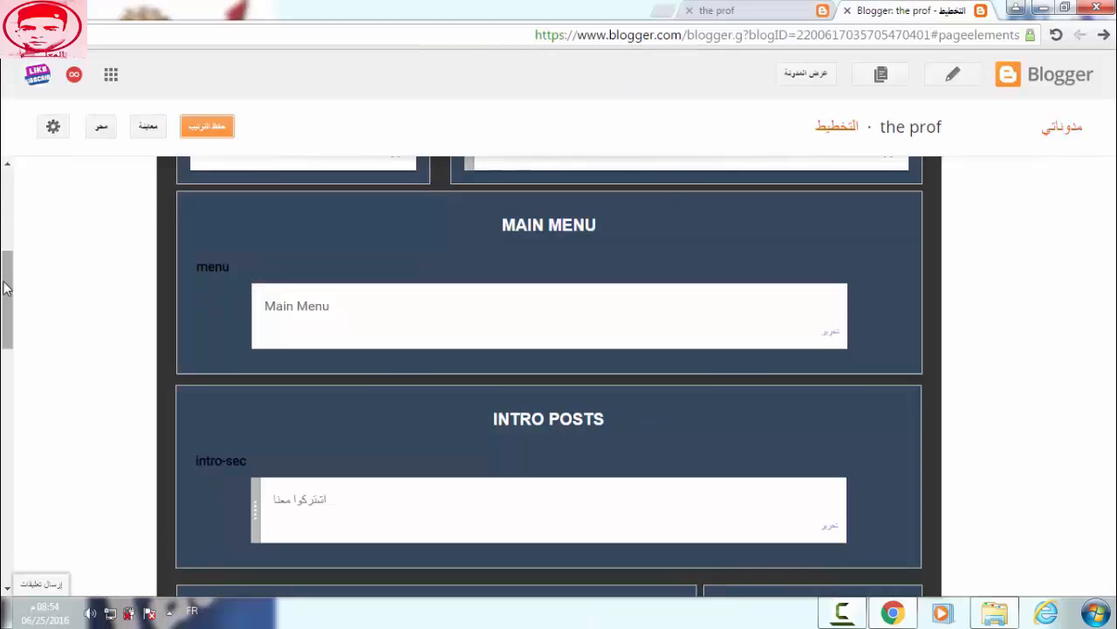
drag(7, 284, 9, 215)
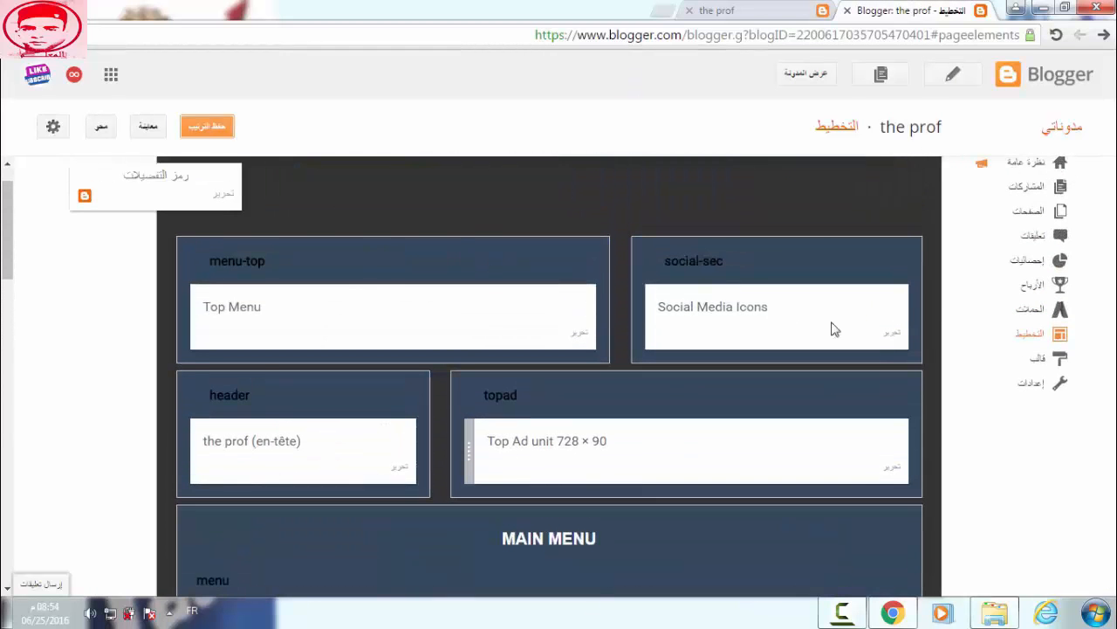
click(1039, 365)
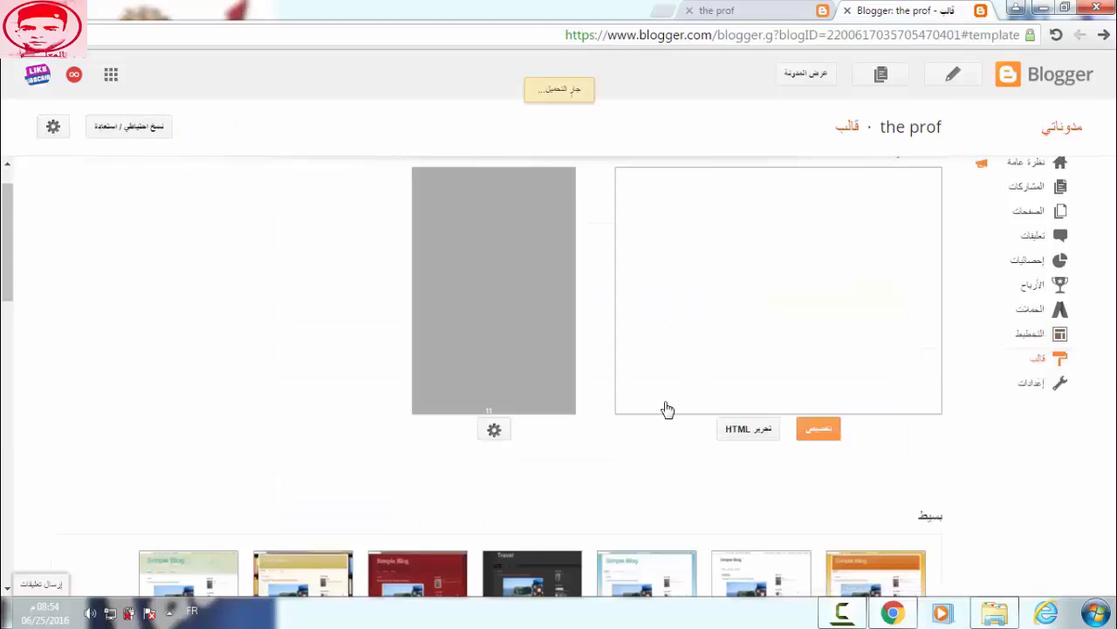
click(743, 436)
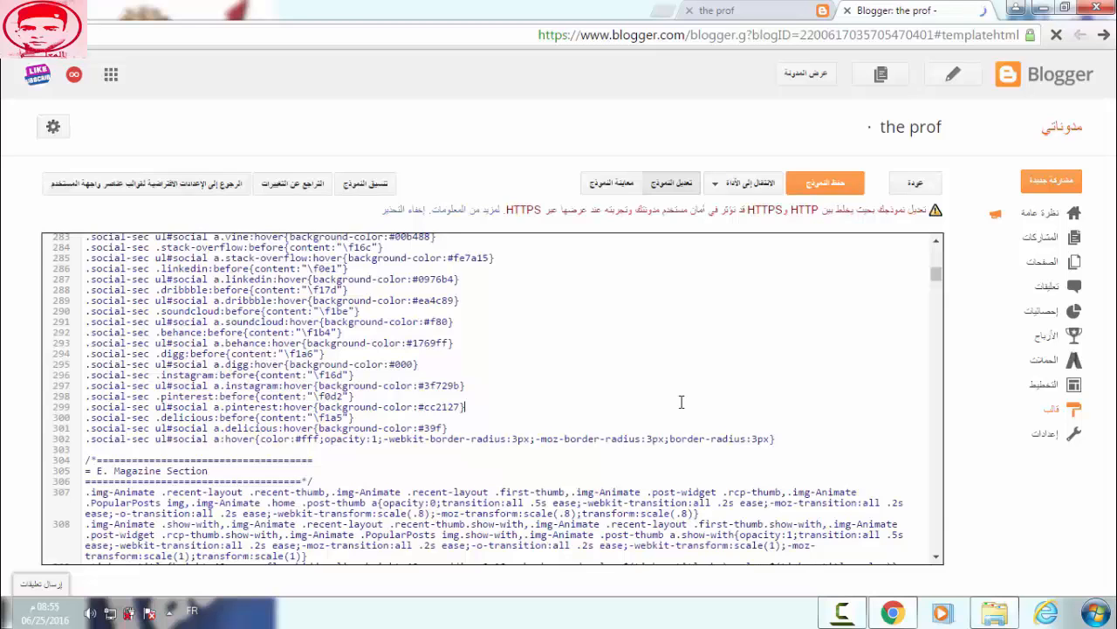
key(ctrl+f)
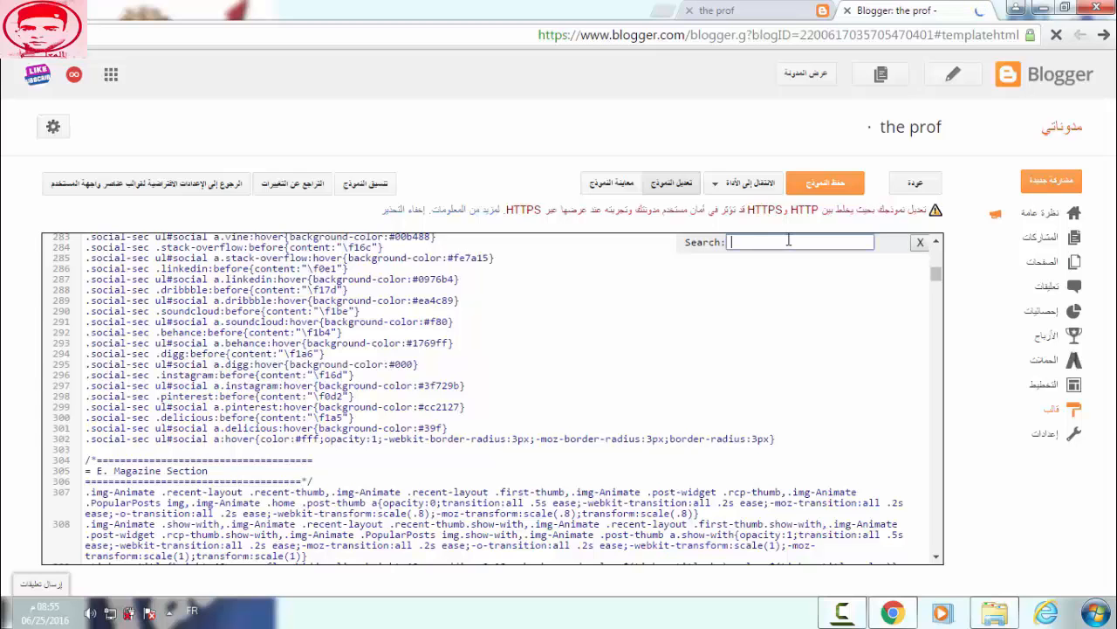
key(ctrl+v)
key(Return)
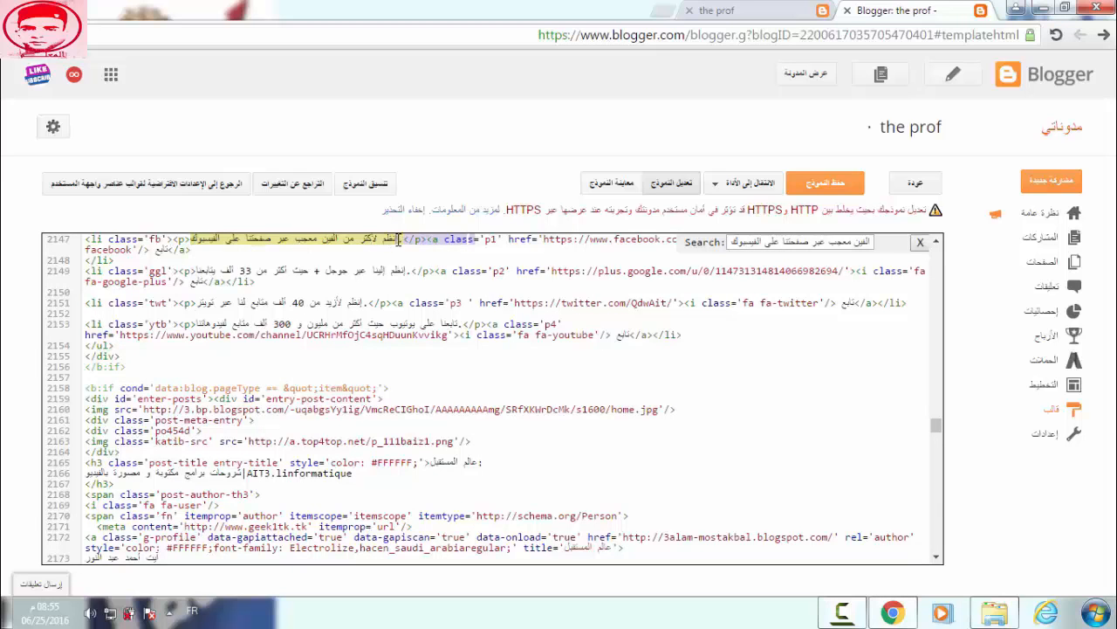
Shorten the Facebook box's text in the template code to "إنظم لأكثر من الف صفحتنا على الفيسبوك" and save the template.
drag(399, 240, 320, 240)
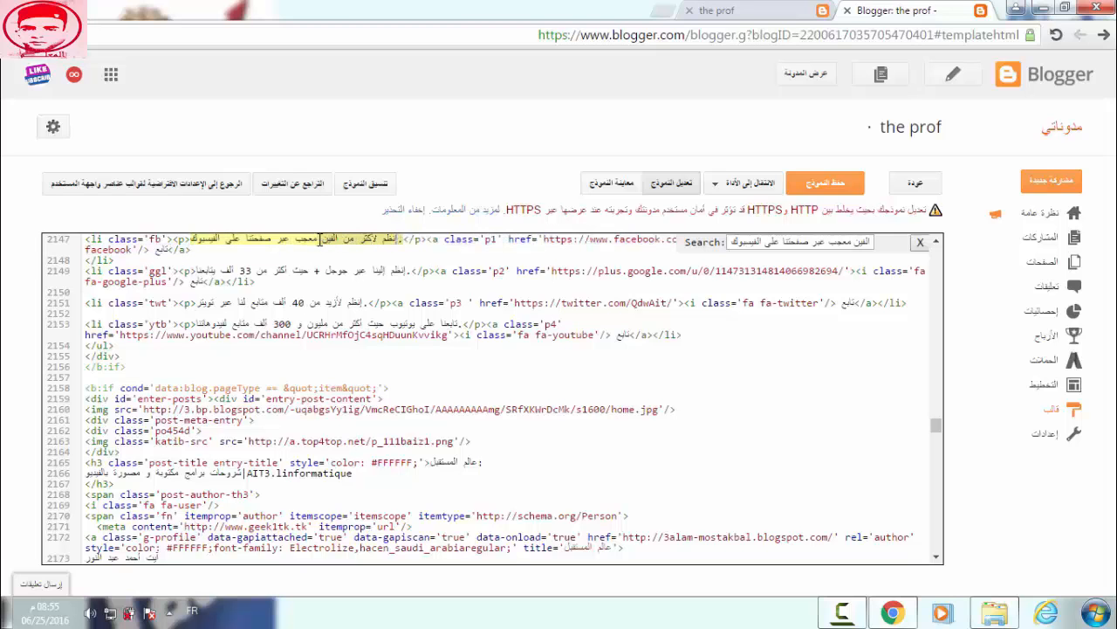
click(320, 240)
key(BackSpace)
key(BackSpace)
key(BackSpace)
key(BackSpace)
key(BackSpace)
key(BackSpace)
key(BackSpace)
key(BackSpace)
key(BackSpace)
key(BackSpace)
key(BackSpace)
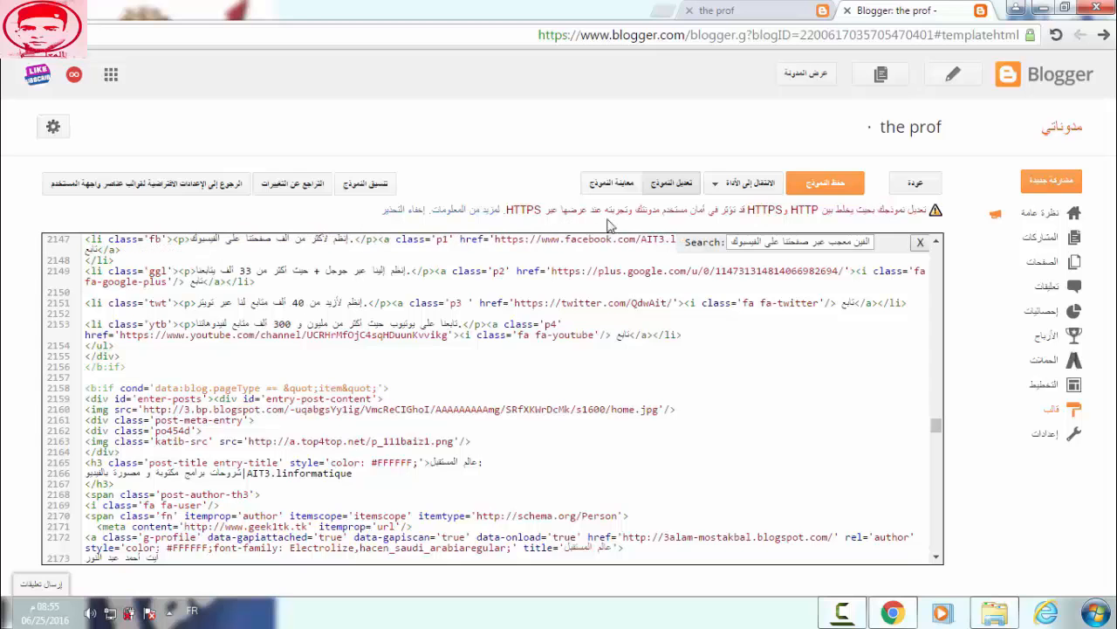
click(835, 186)
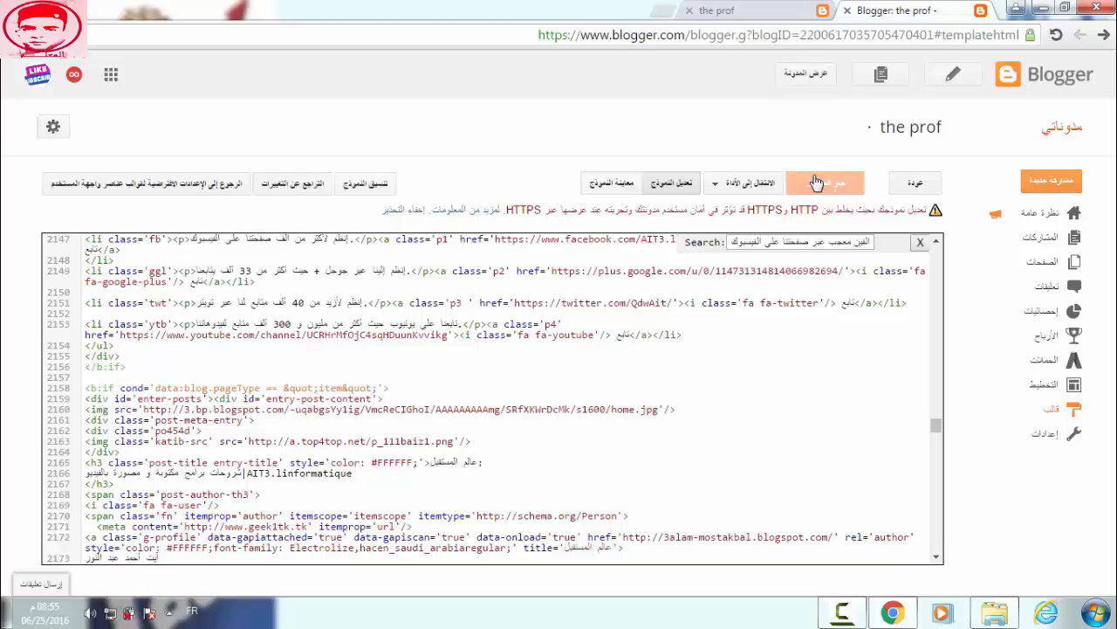
Reload the live blog and check the text in the Facebook box.
click(766, 9)
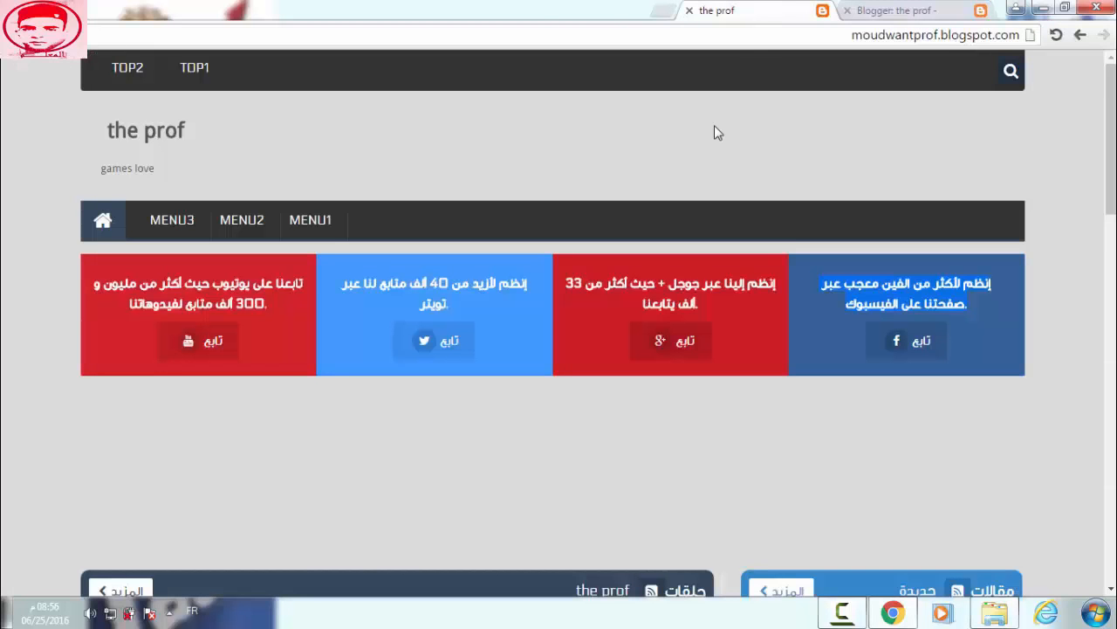
key(F5)
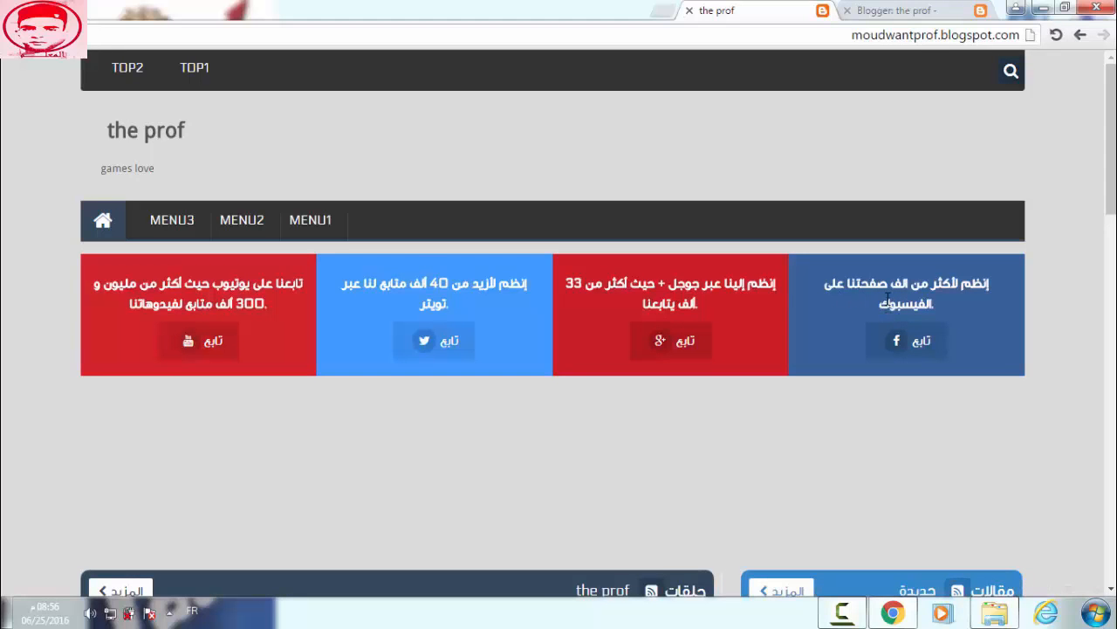
drag(883, 303, 932, 301)
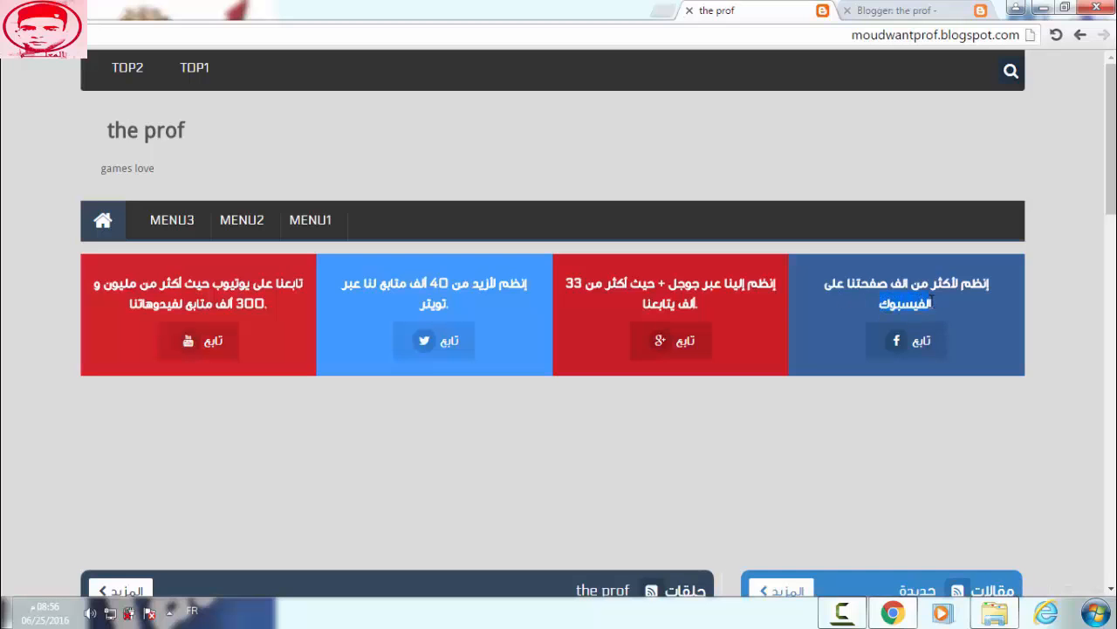
Cut the YouTube box's text in the template code down to "تيهاتنا." and save the template.
click(908, 10)
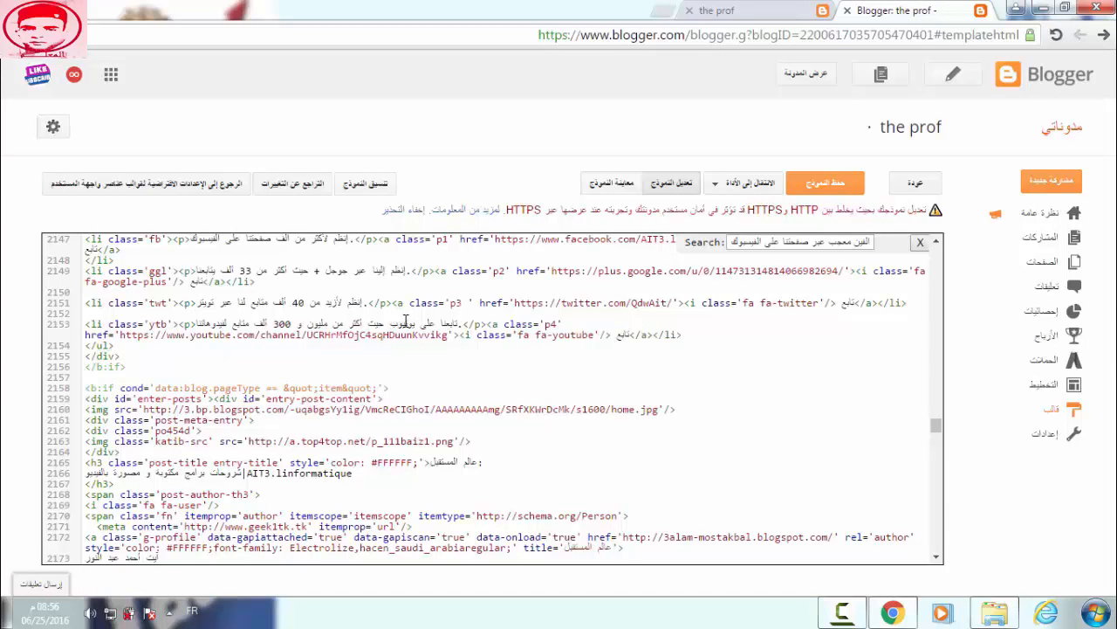
drag(420, 323, 354, 323)
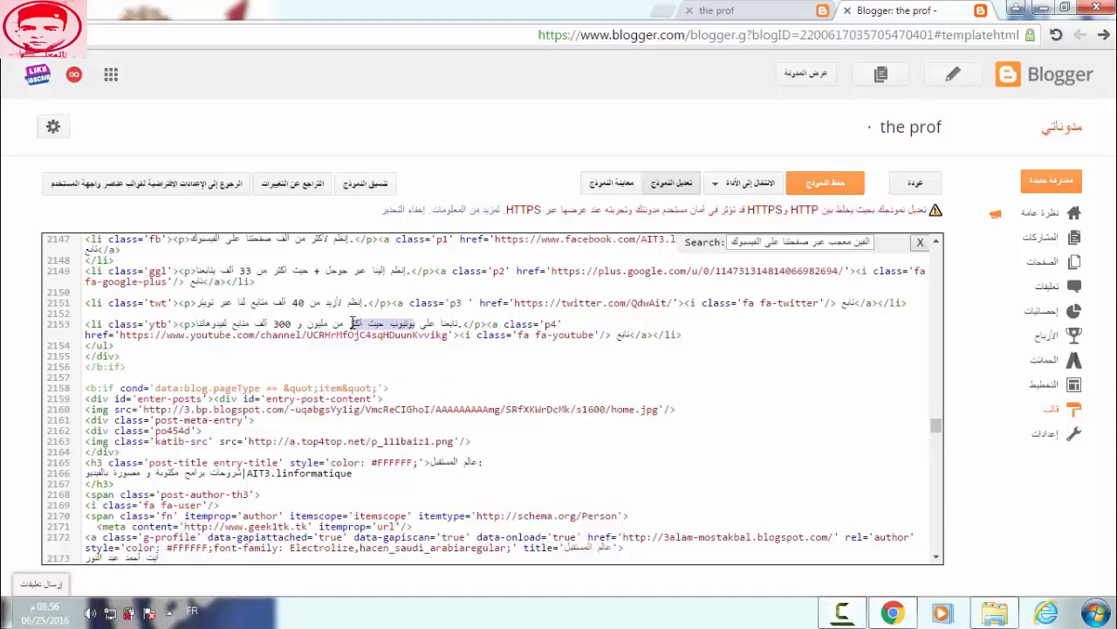
key(BackSpace)
key(BackSpace)
key(BackSpace)
key(BackSpace)
key(BackSpace)
key(BackSpace)
key(BackSpace)
key(BackSpace)
key(BackSpace)
key(BackSpace)
key(BackSpace)
key(BackSpace)
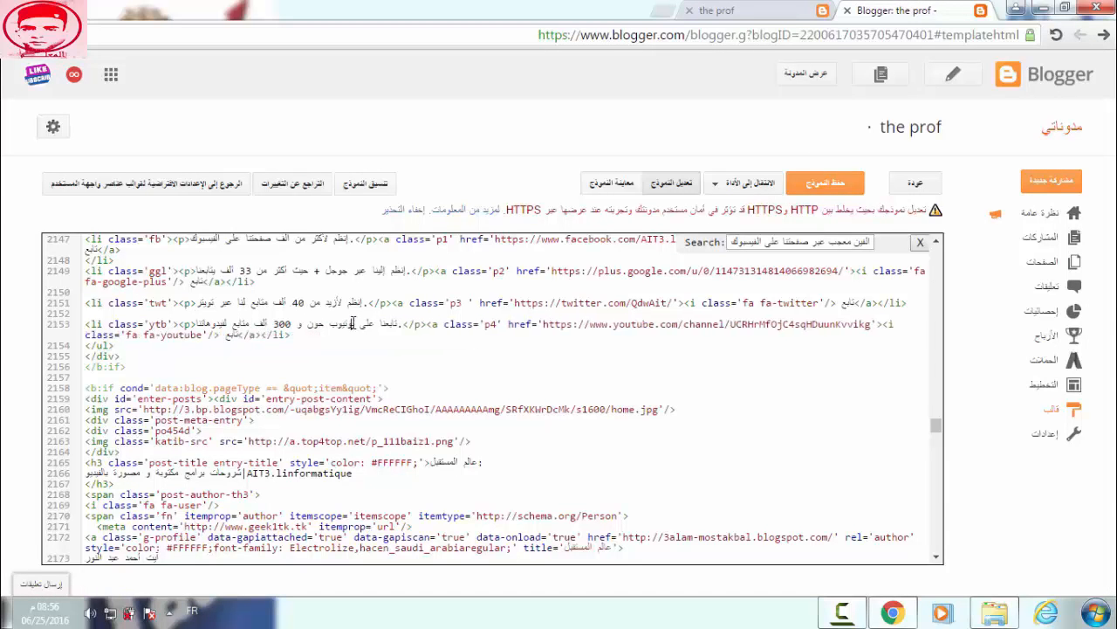
key(BackSpace)
key(BackSpace)
key(BackSpace)
key(BackSpace)
key(BackSpace)
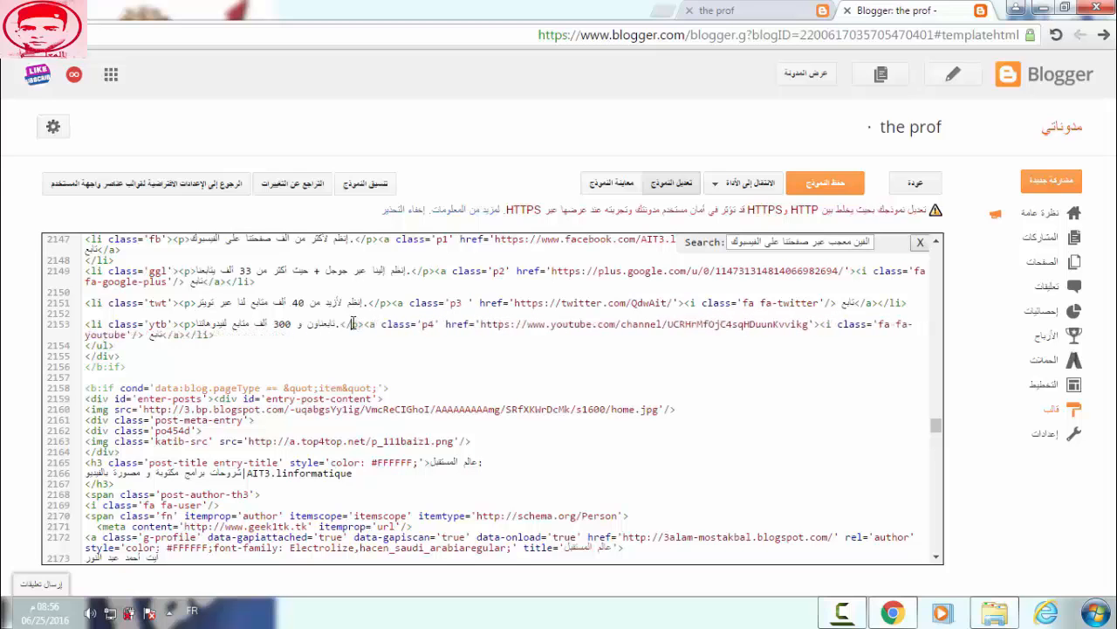
key(BackSpace)
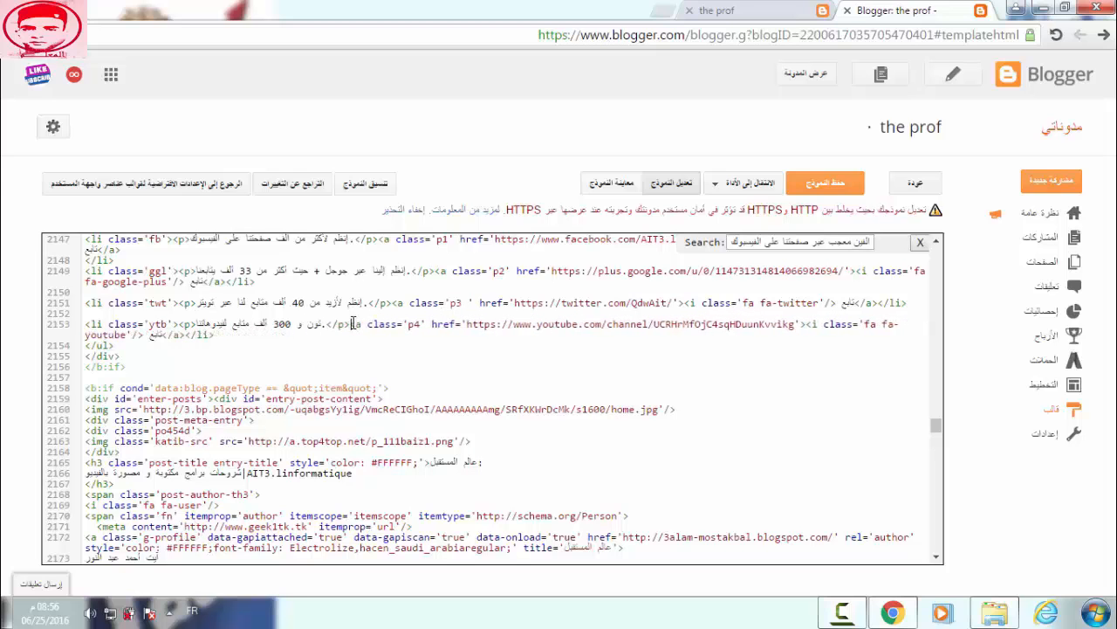
click(234, 323)
key(BackSpace)
key(BackSpace)
key(BackSpace)
key(BackSpace)
key(BackSpace)
key(BackSpace)
key(BackSpace)
key(BackSpace)
key(BackSpace)
key(BackSpace)
key(BackSpace)
key(BackSpace)
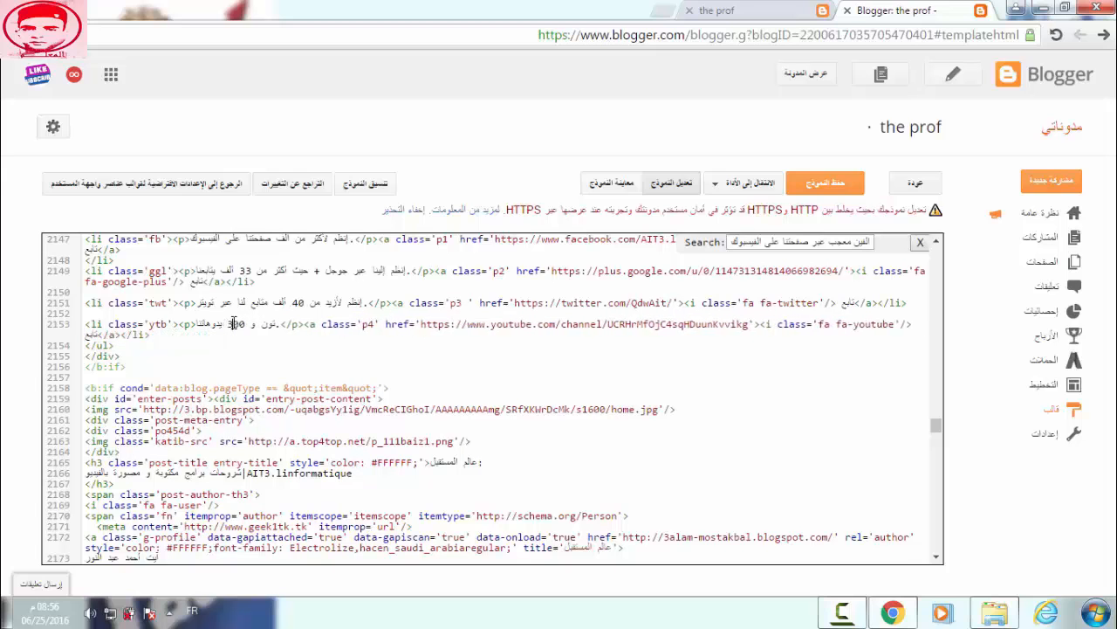
key(BackSpace)
key(BackSpace)
key(BackSpace)
key(BackSpace)
key(BackSpace)
key(BackSpace)
key(BackSpace)
key(BackSpace)
key(BackSpace)
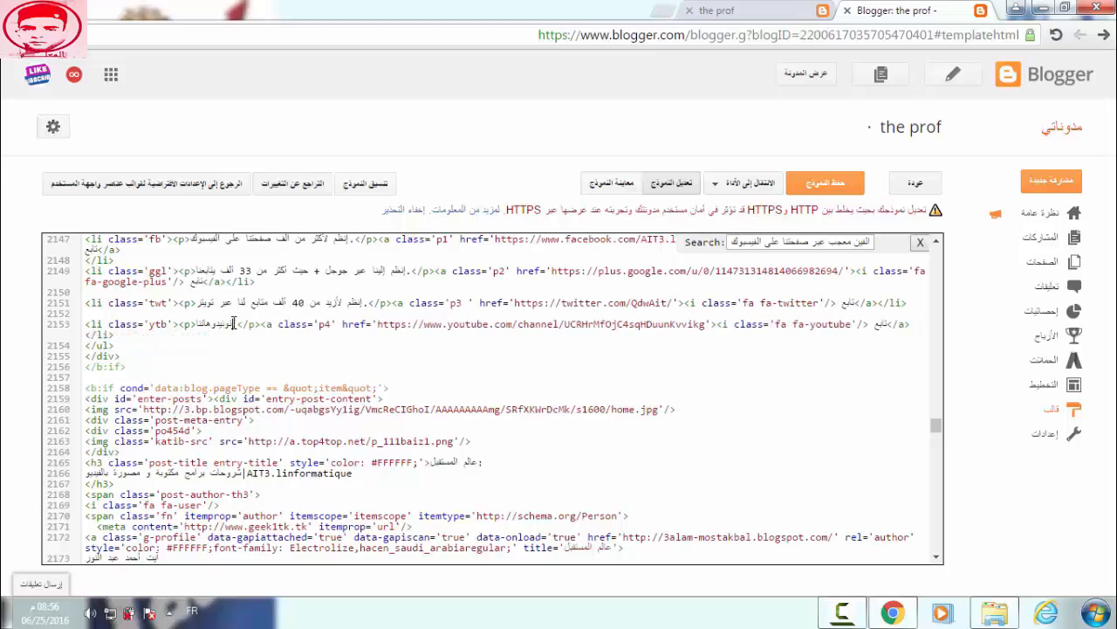
key(BackSpace)
key(BackSpace)
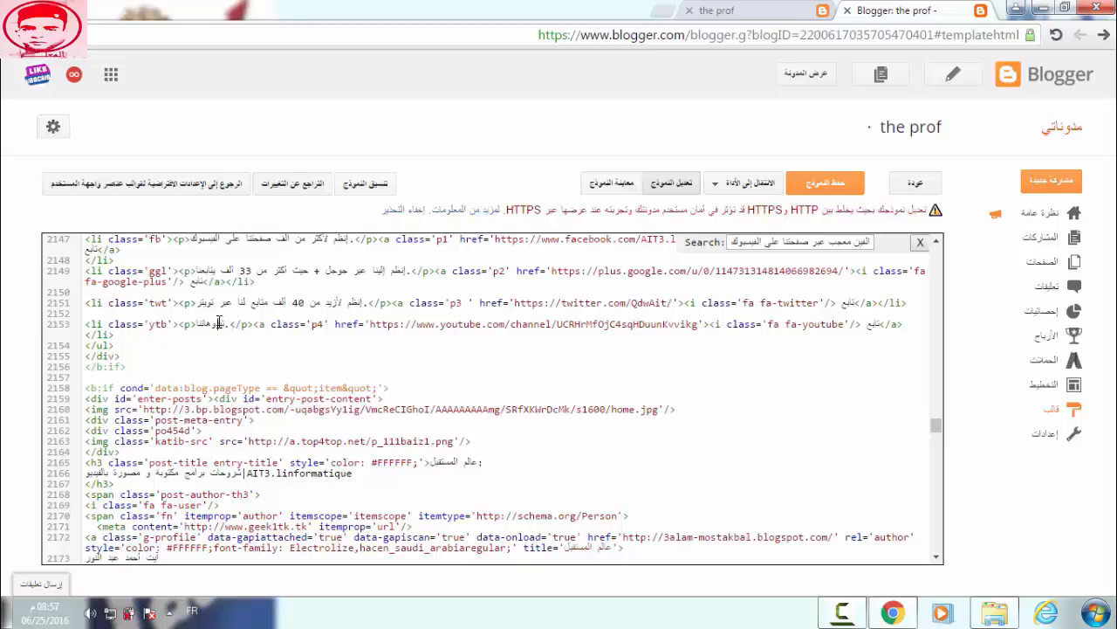
key(BackSpace)
key(BackSpace)
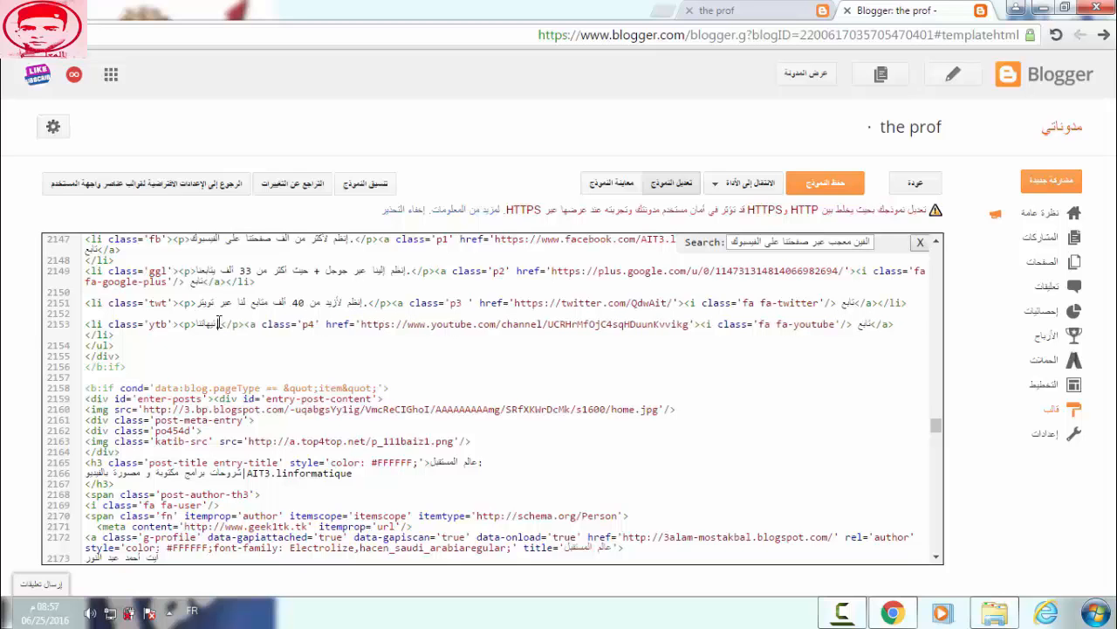
text(.)
click(825, 181)
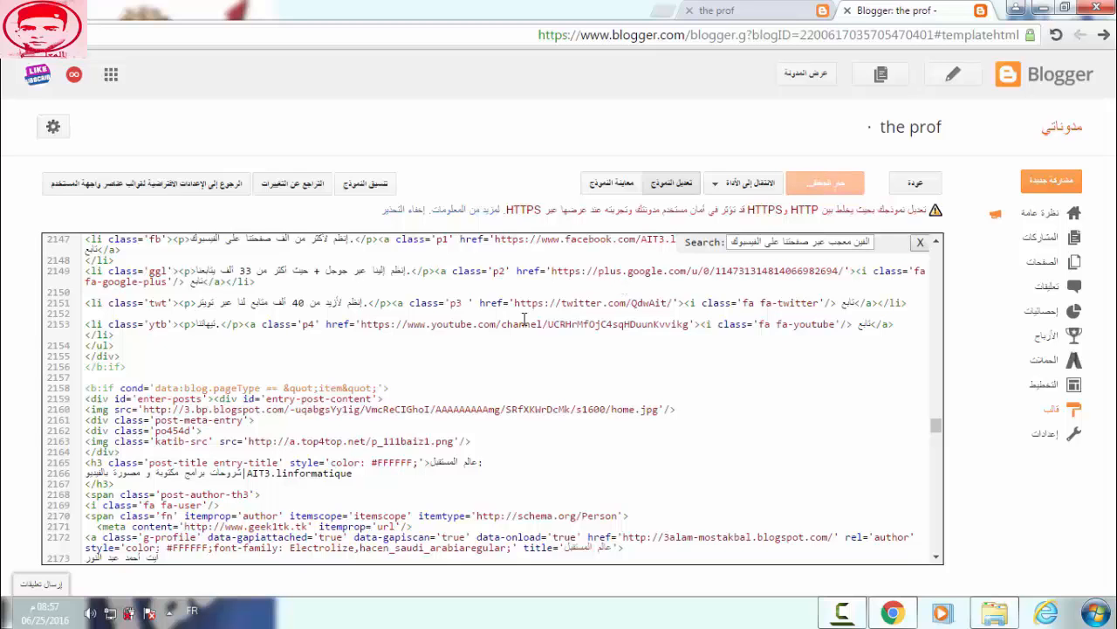
Examine the YouTube, Google+ and Facebook link addresses in the social section of the template code.
drag(363, 324, 563, 325)
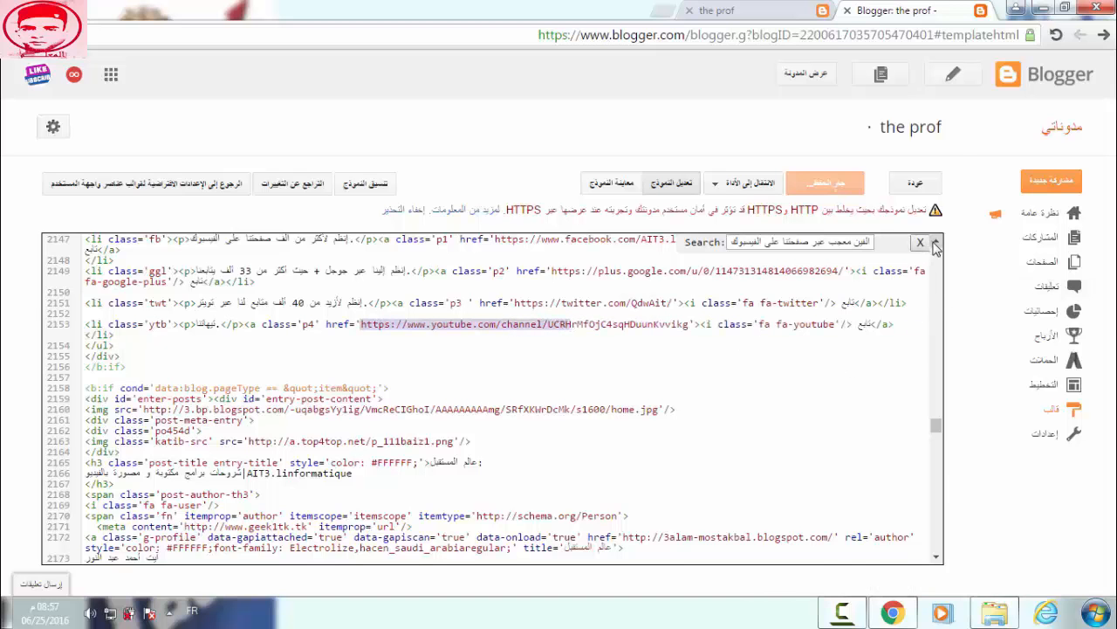
scroll(931, 249, up, 1)
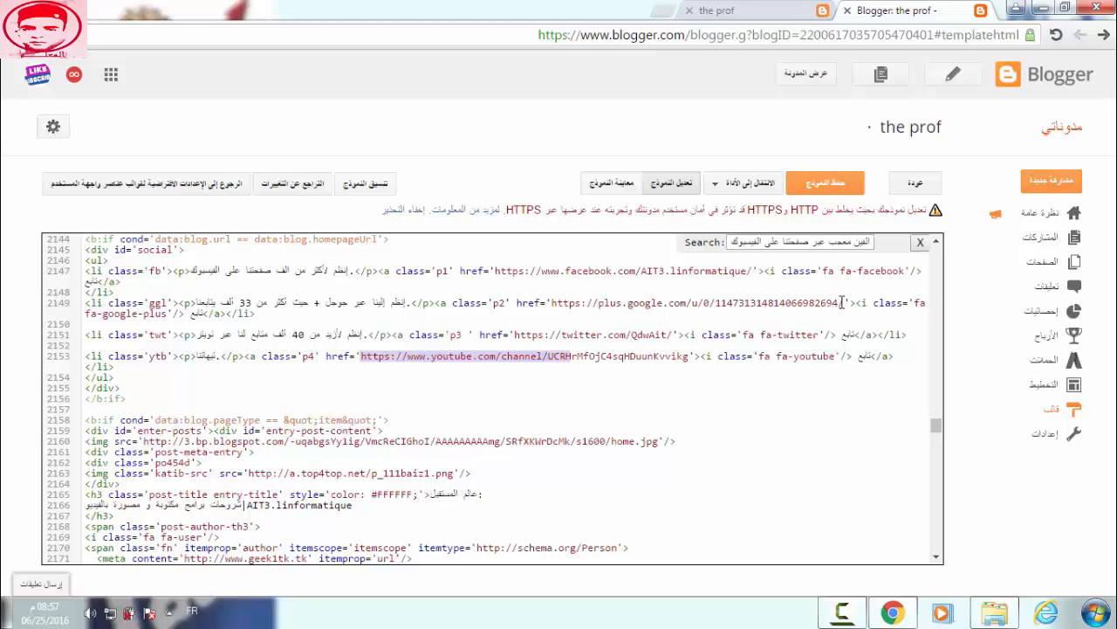
drag(843, 302, 725, 302)
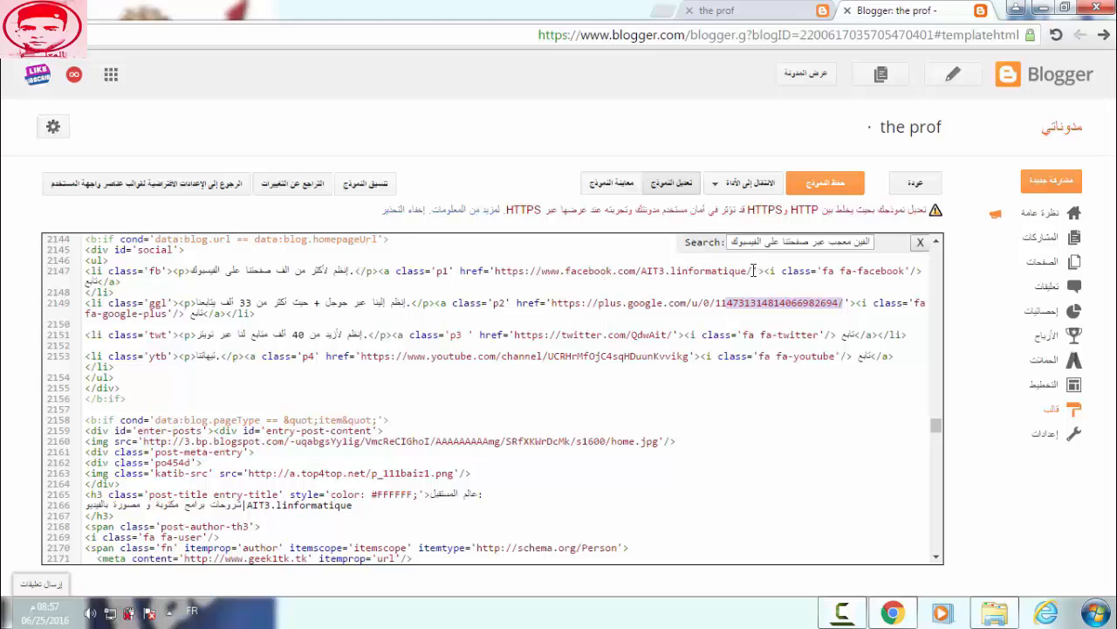
click(935, 243)
click(935, 243)
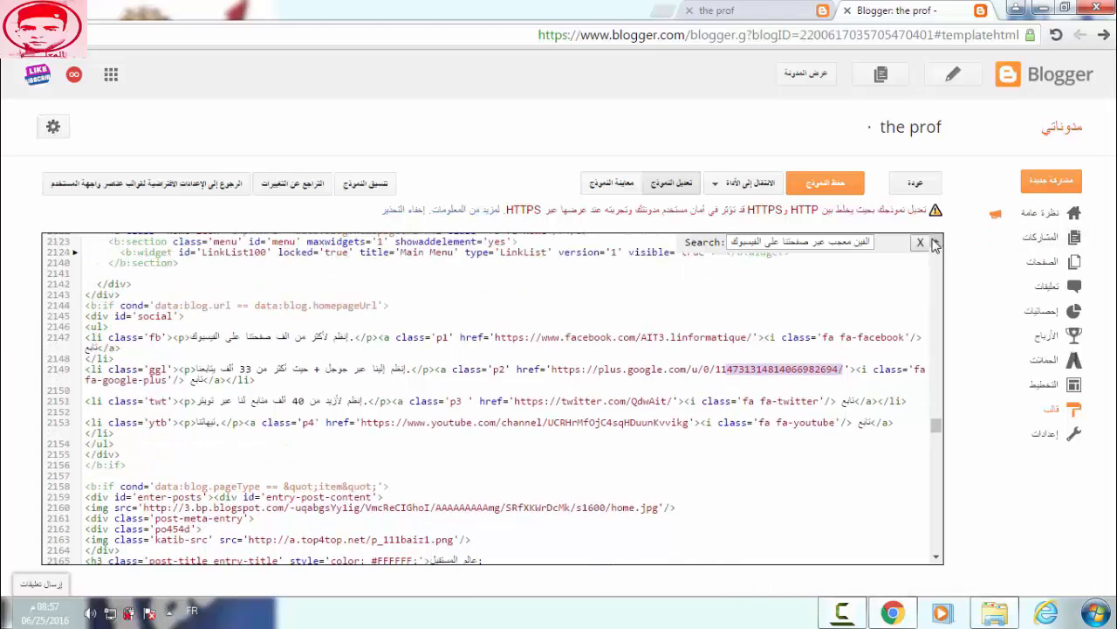
Save the template again and reload the live blog to check the social boxes.
click(836, 180)
click(766, 9)
key(F5)
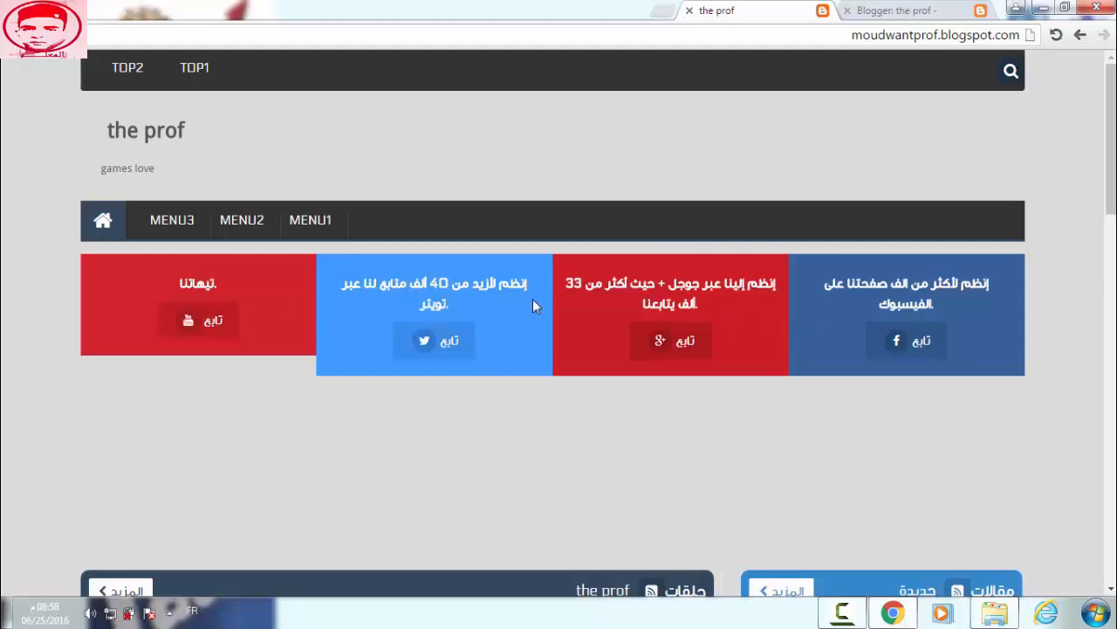
Copy the "the prof" text beside the حلقات heading on the live blog and search the template code for it.
drag(1111, 183, 1111, 285)
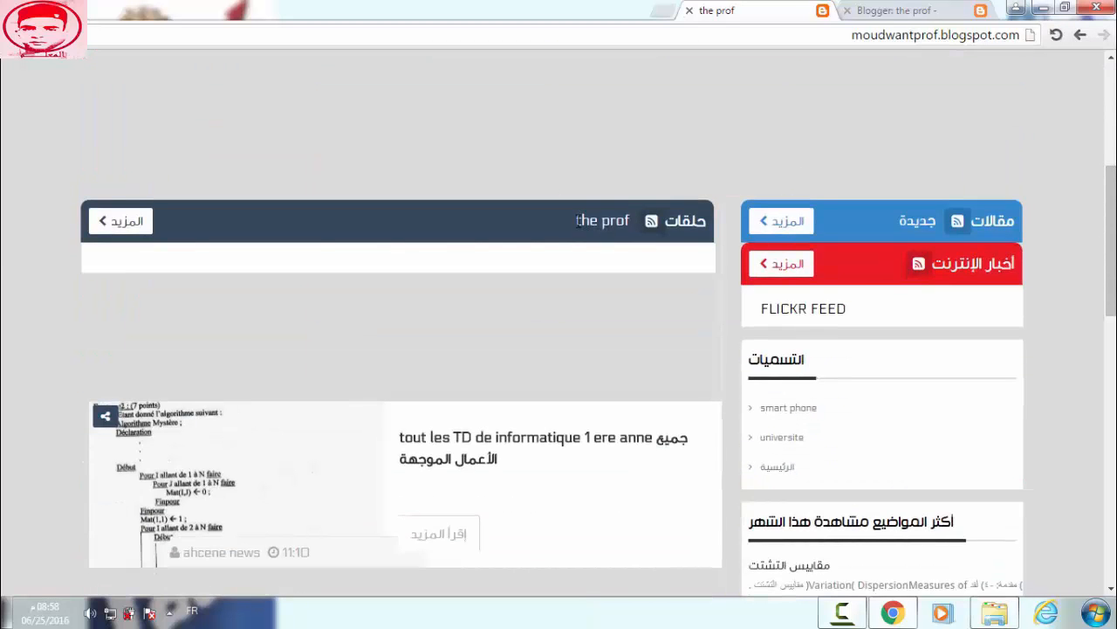
drag(577, 221, 634, 221)
key(ctrl+c)
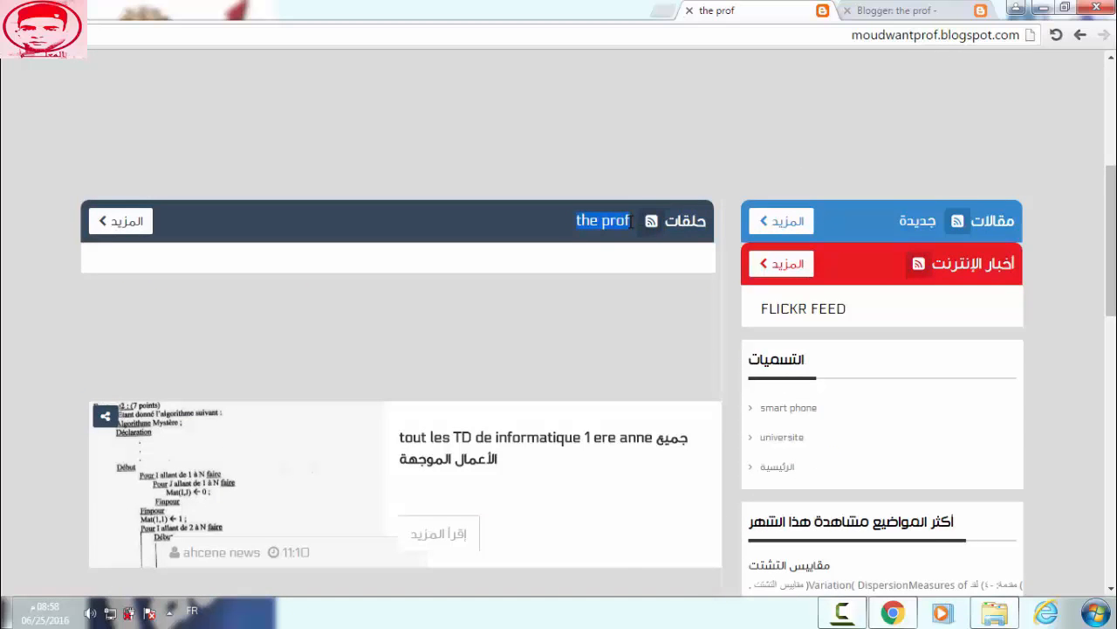
click(896, 11)
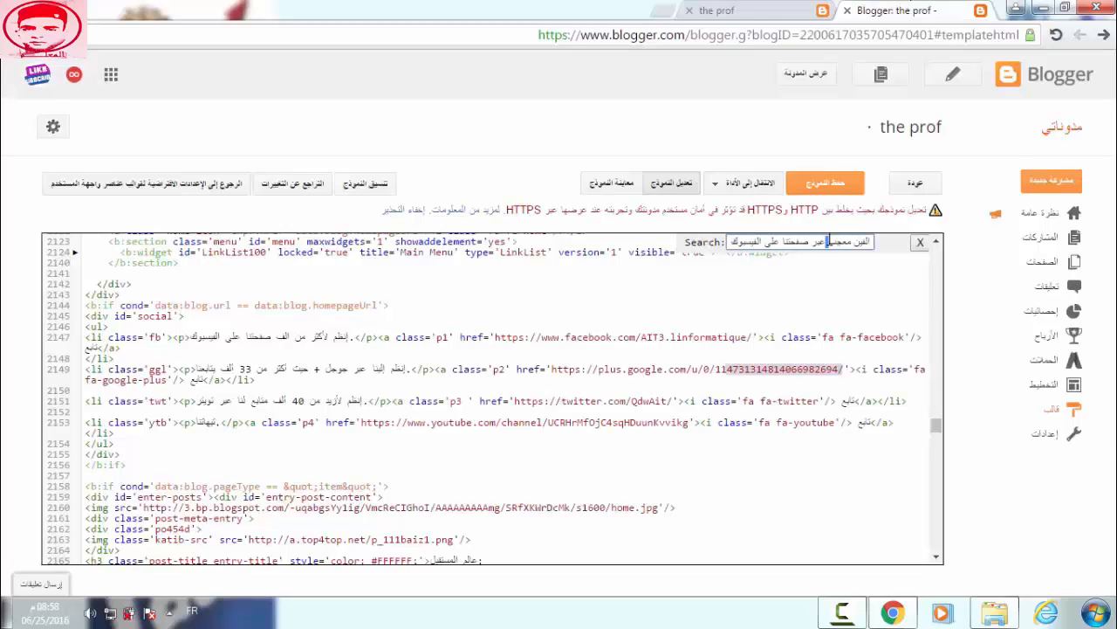
triple_click(830, 241)
key(ctrl+v)
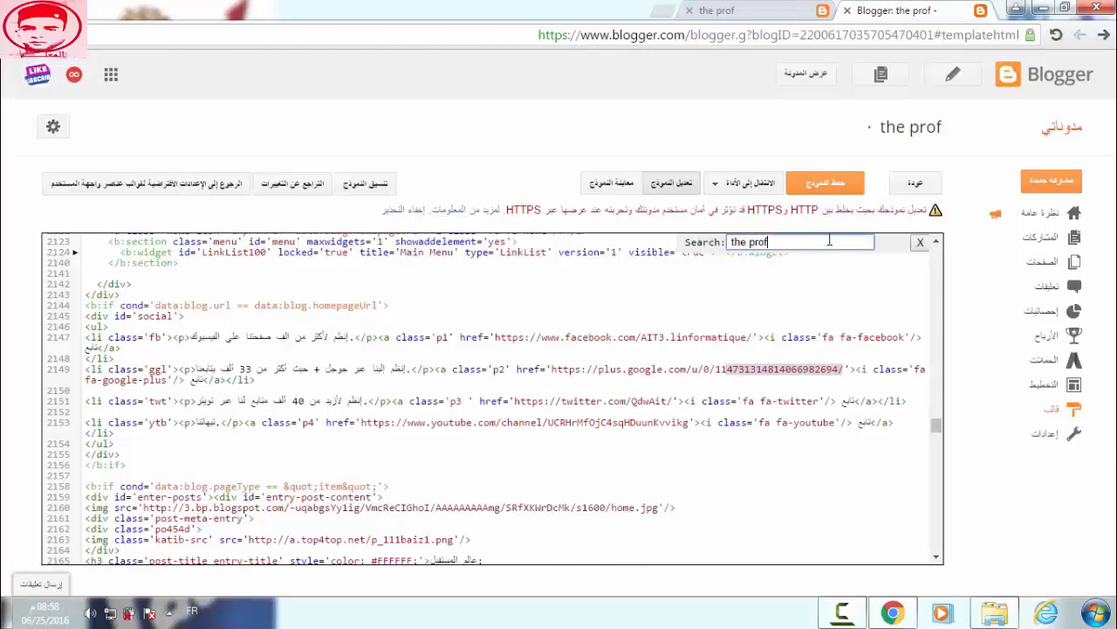
key(Return)
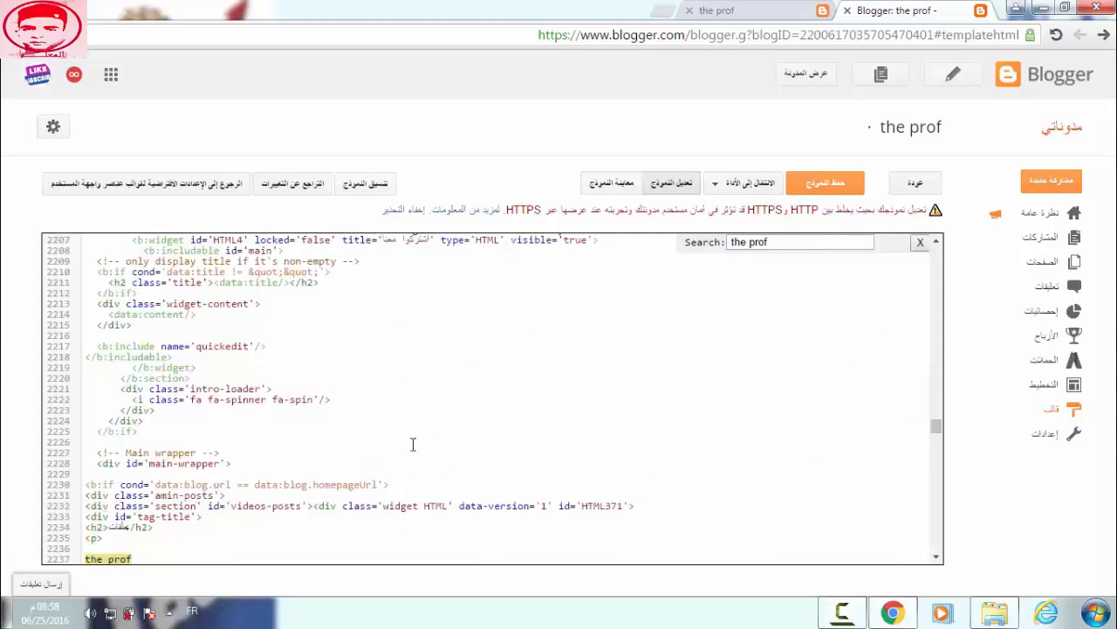
Replace the "the prof" text under the حلقات heading in the template code with "are you" and save the template.
click(136, 559)
scroll(936, 555, down, 2)
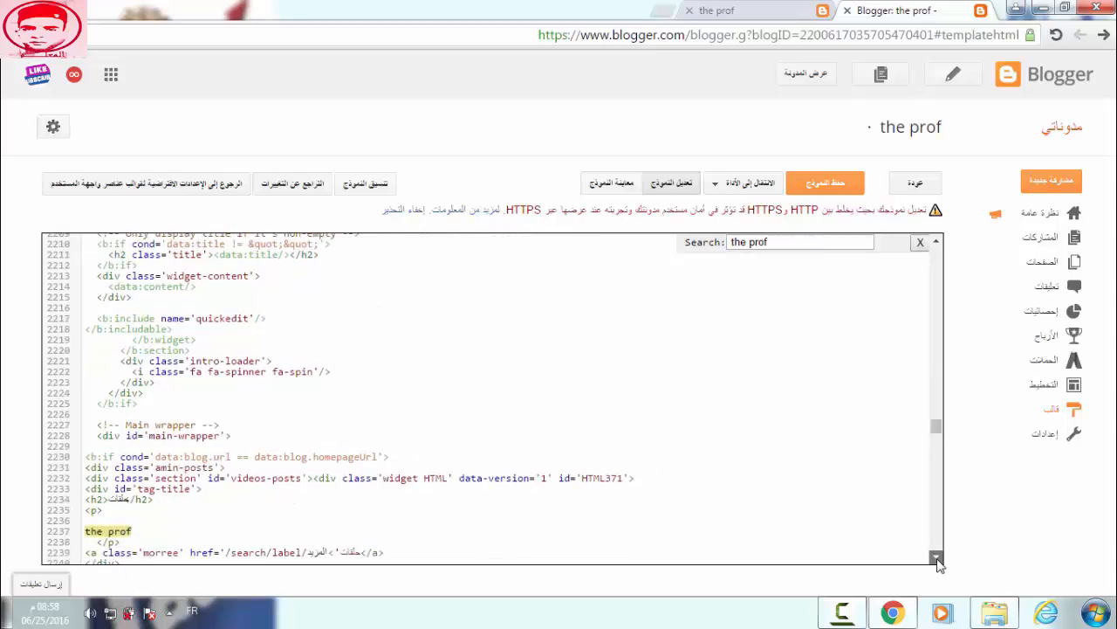
drag(132, 494, 87, 495)
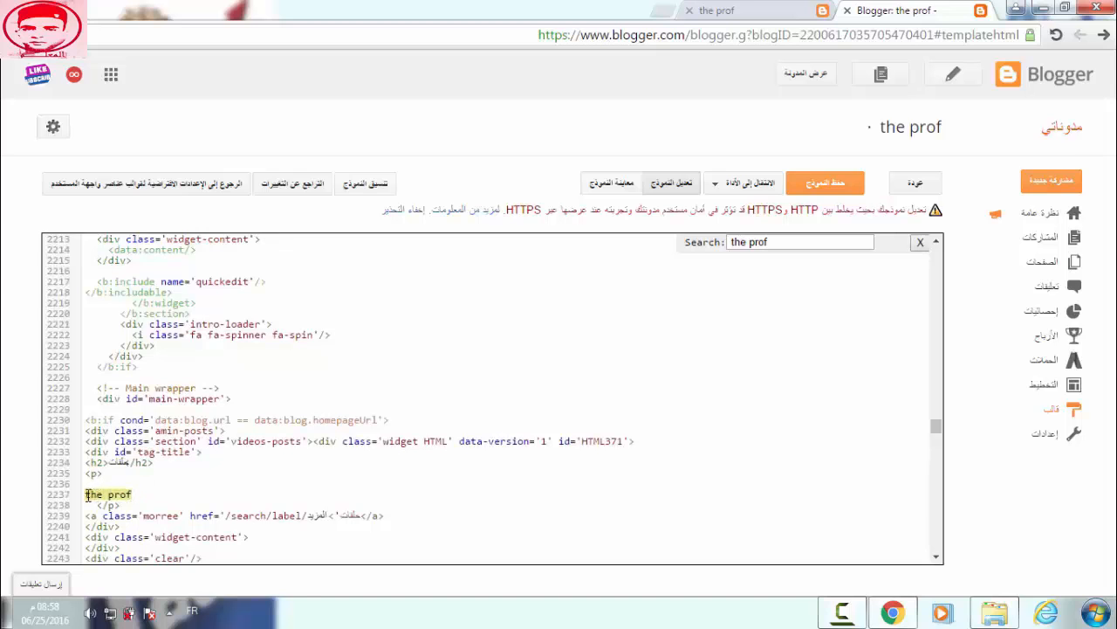
key(Delete)
click(828, 185)
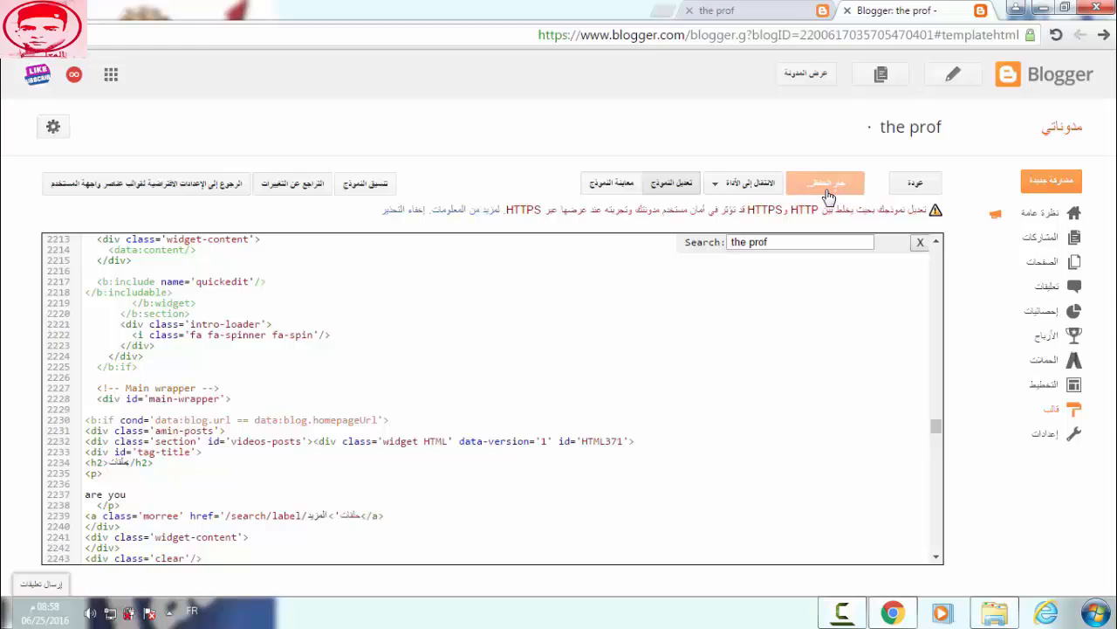
Reload the live blog and check the حلقات heading text, the sidebar sections and the posts on the home page.
click(747, 9)
key(F5)
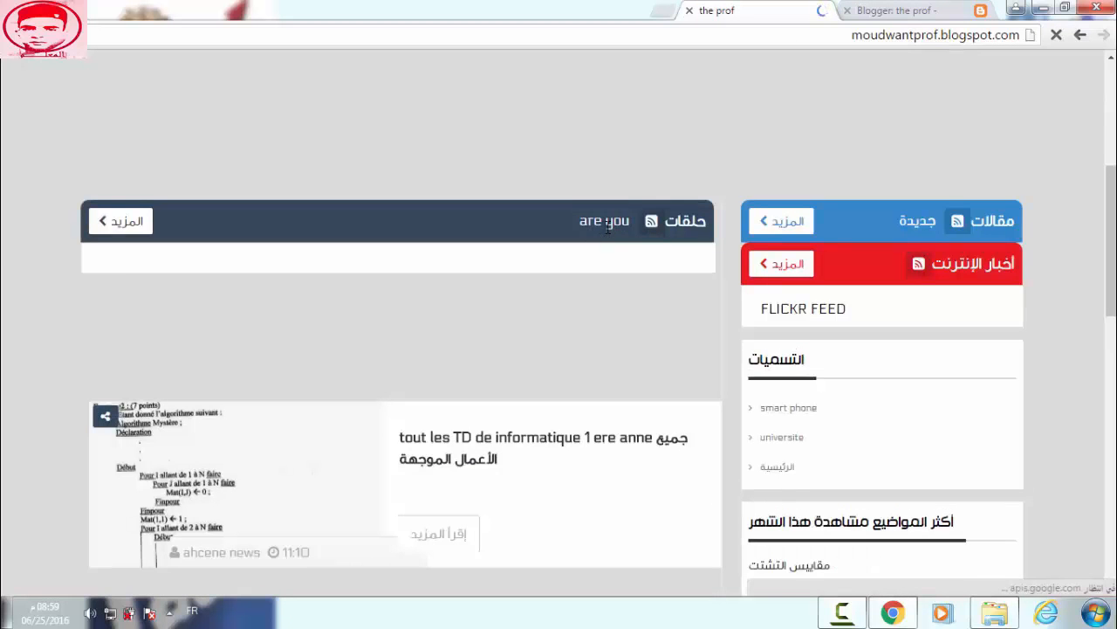
mouse_move(1110, 242)
mouse_down()
mouse_move(1110, 311)
mouse_move(1111, 258)
mouse_up()
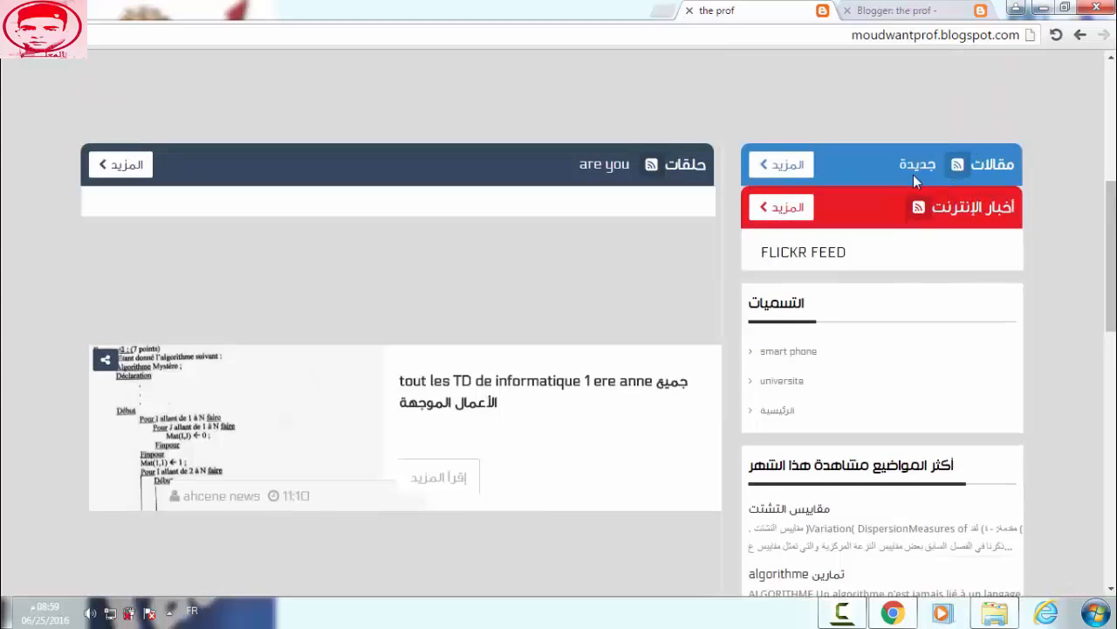
drag(1111, 249, 1111, 287)
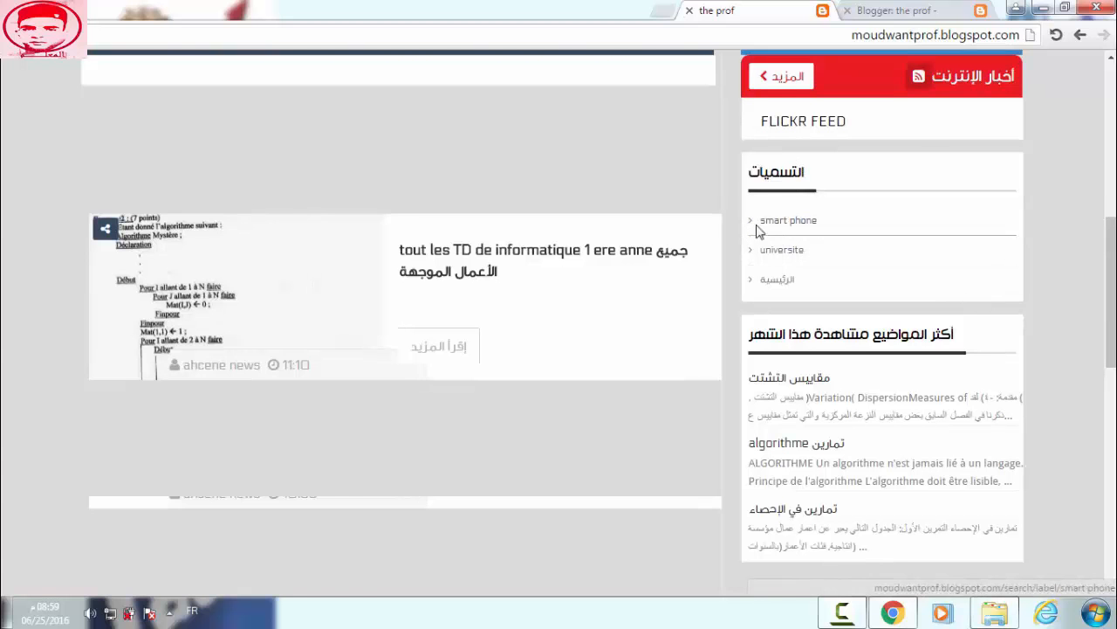
drag(1113, 244, 1113, 293)
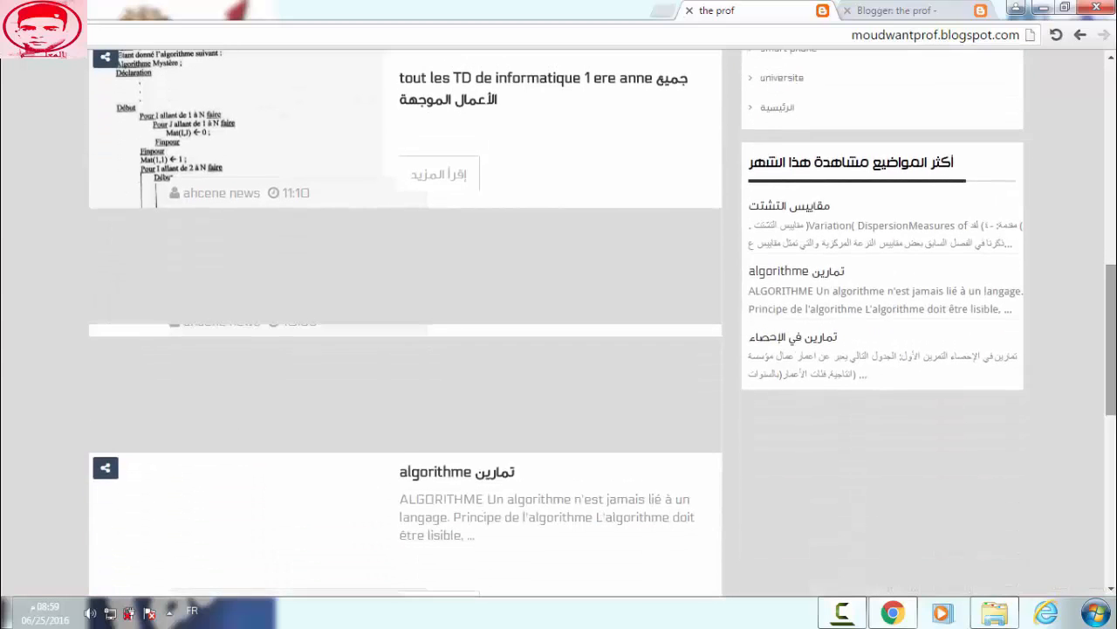
drag(1113, 339, 1113, 156)
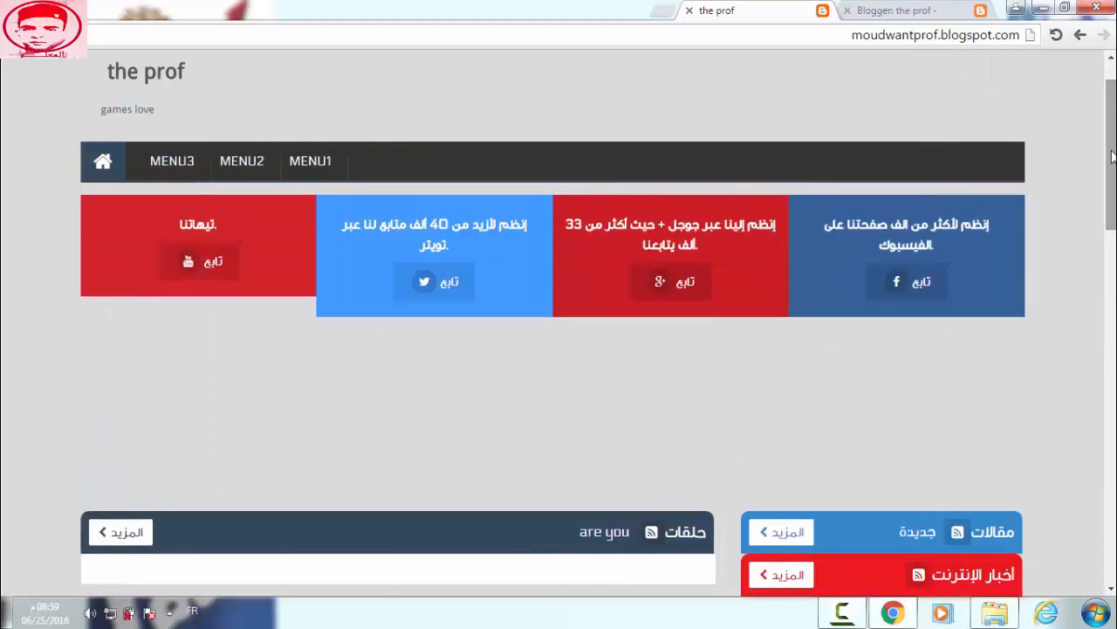
Open the text file "كل التعديلات من مدونة عالم المستقبل" from the template folder and copy its [randomposts] slider code.
mouse_move(896, 611)
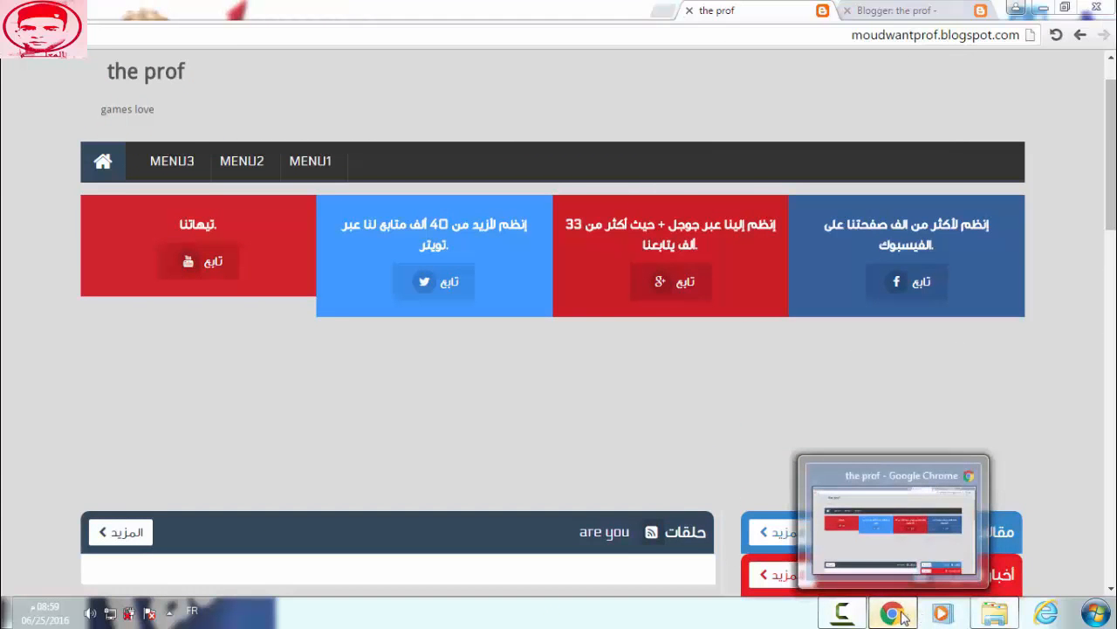
click(899, 611)
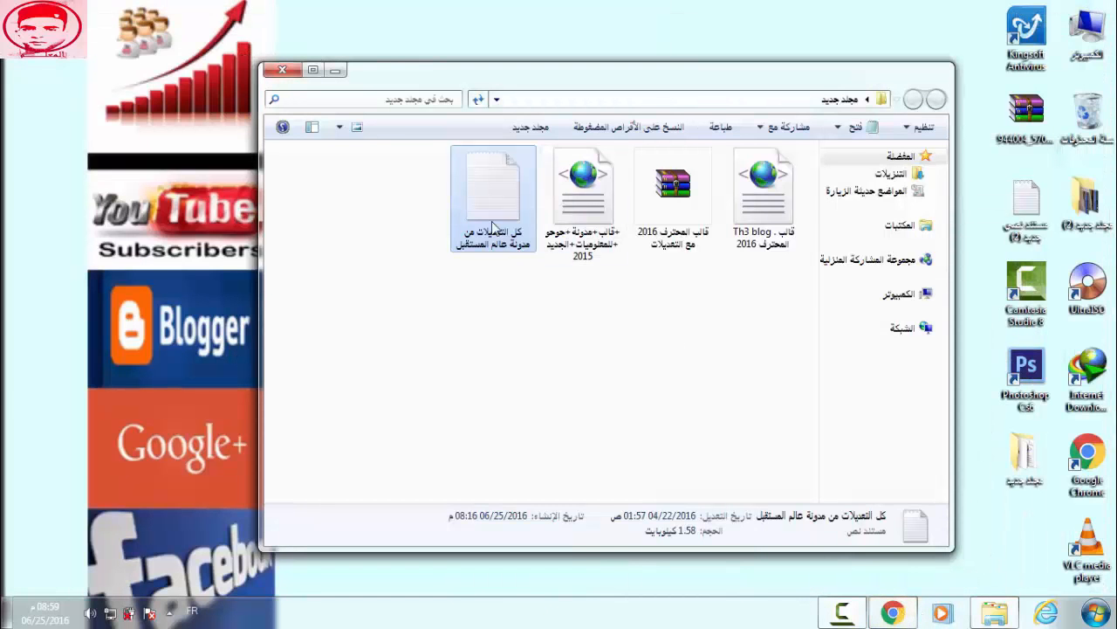
double_click(492, 222)
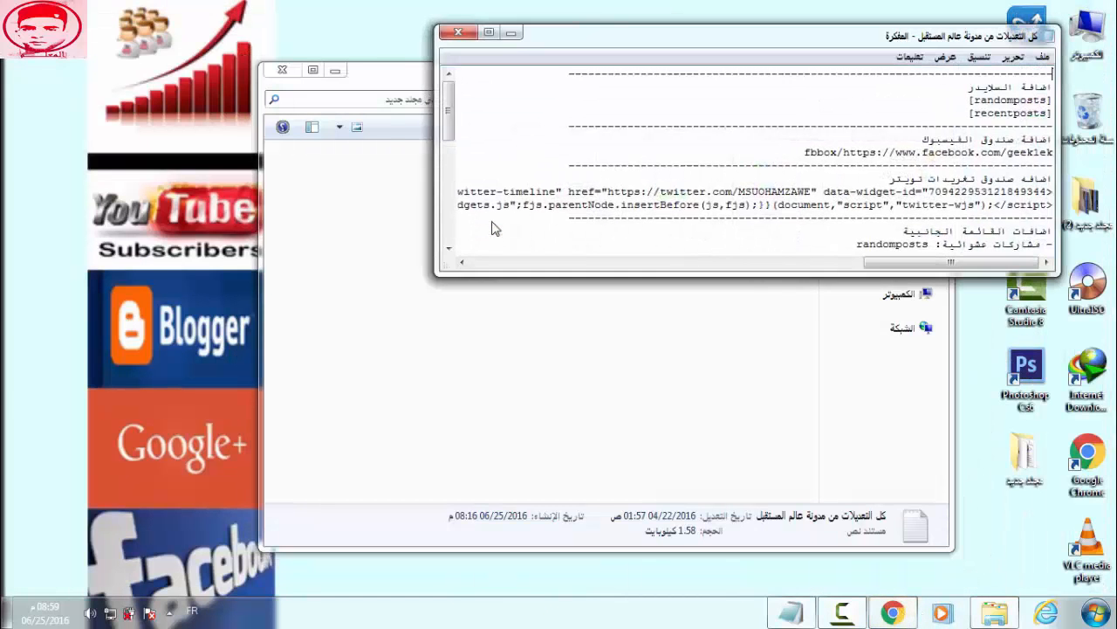
double_click(983, 100)
click(973, 100)
key(shift+End)
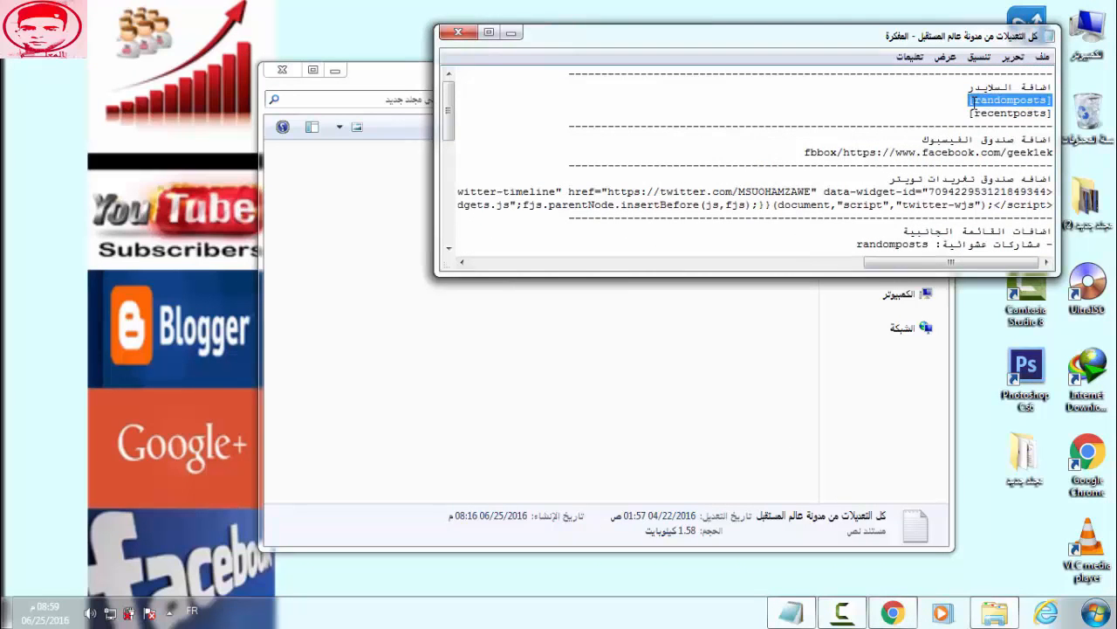
right_click(976, 101)
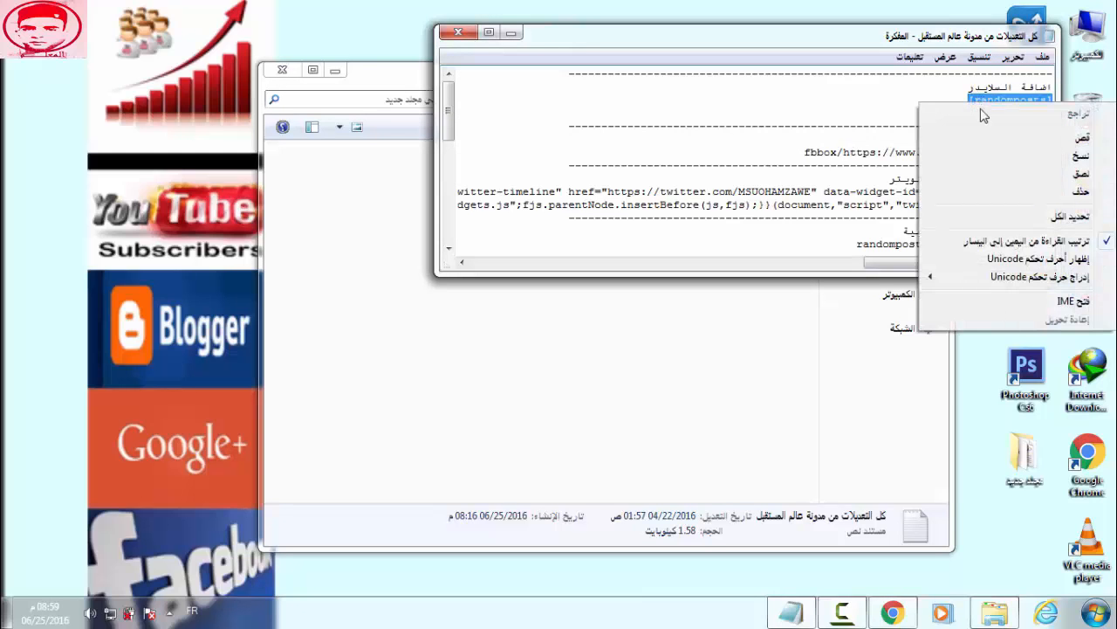
click(1005, 159)
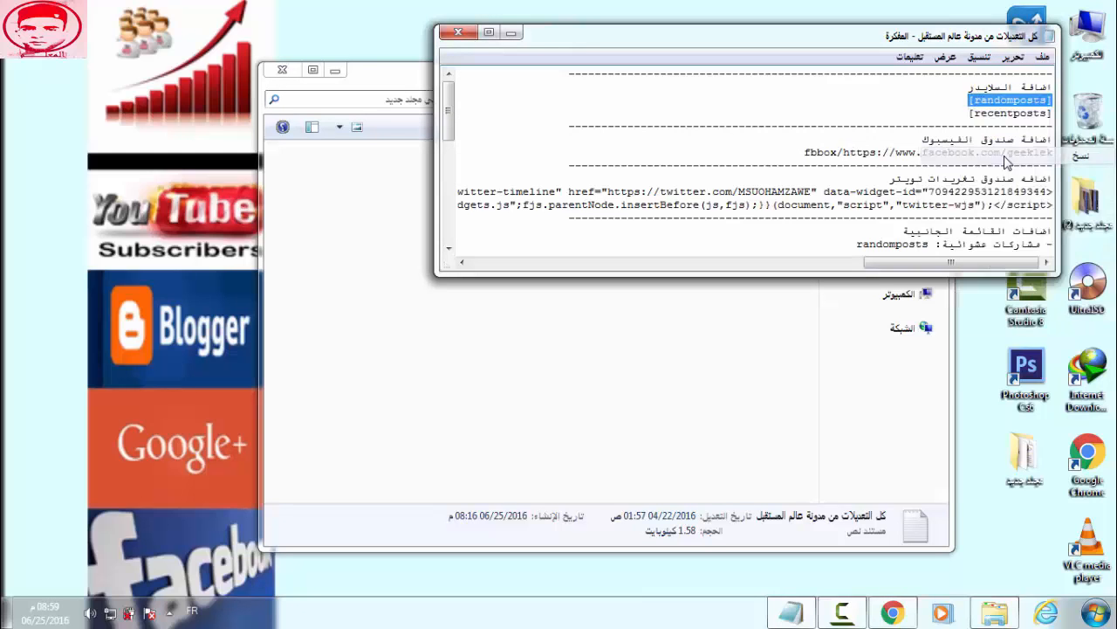
In the Blogger layout, set the content of the "اشتركوا معنا" gadget in the Intro Posts section to [randomposts] and save it.
click(899, 611)
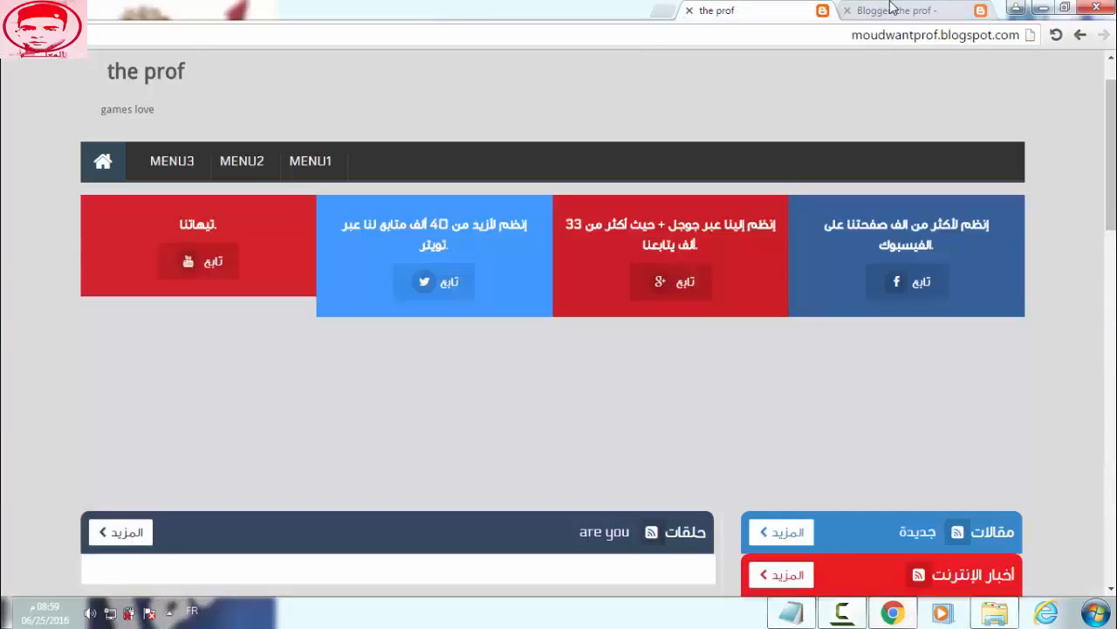
click(892, 12)
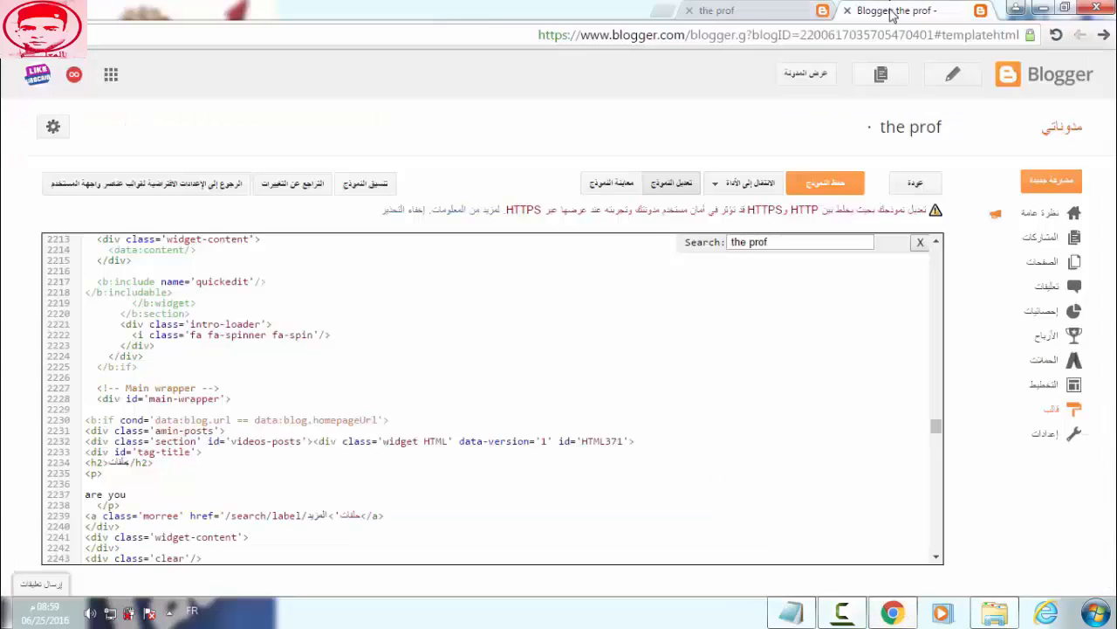
click(1034, 393)
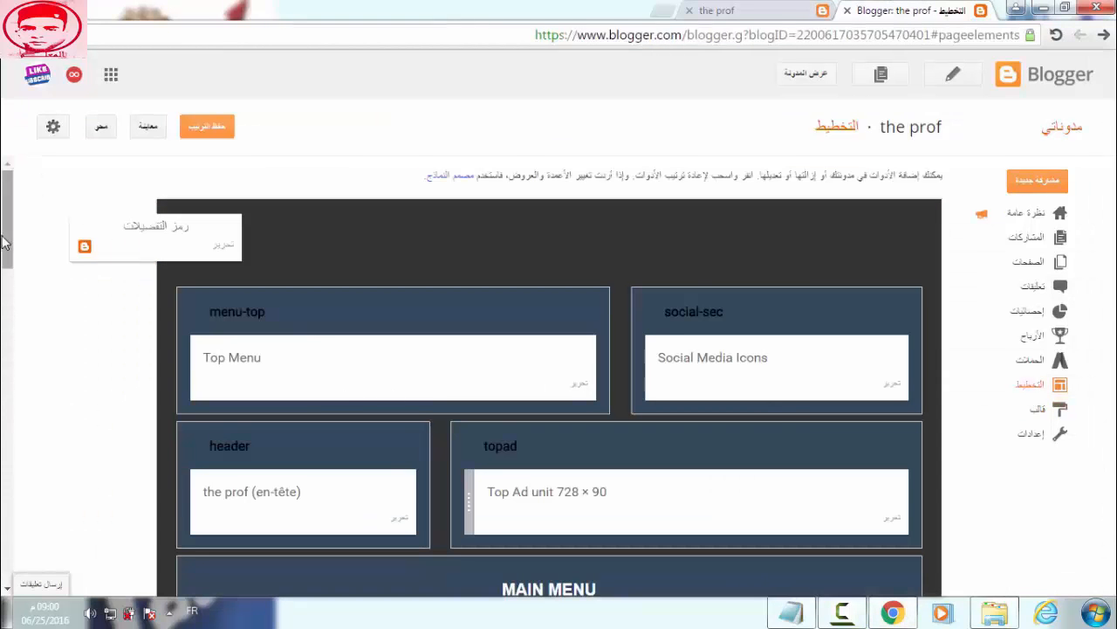
scroll(14, 297, down, 4)
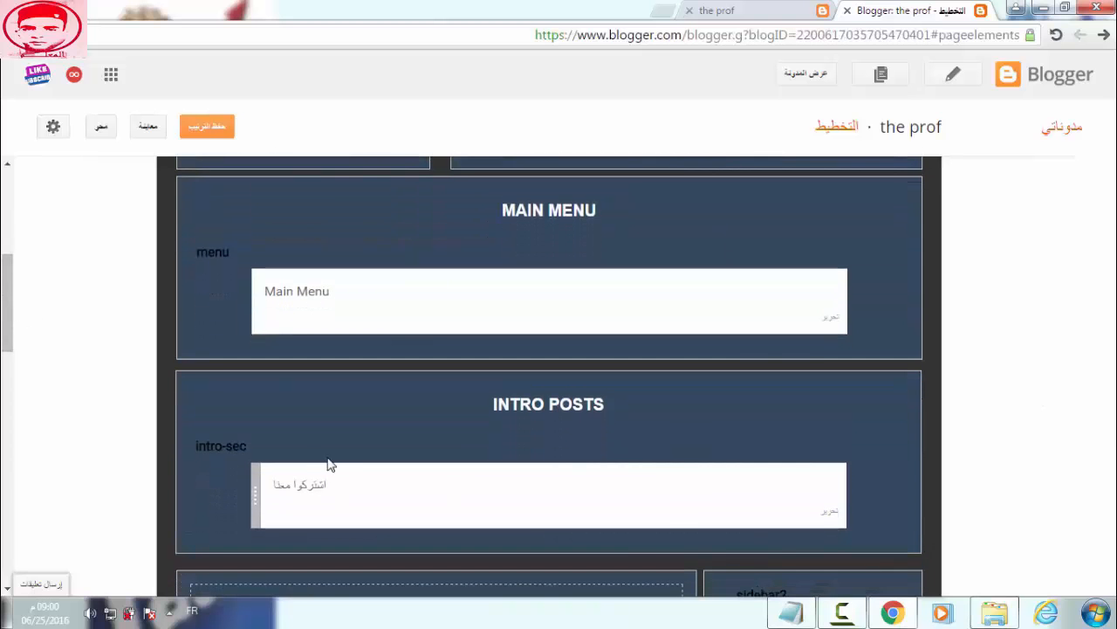
click(831, 516)
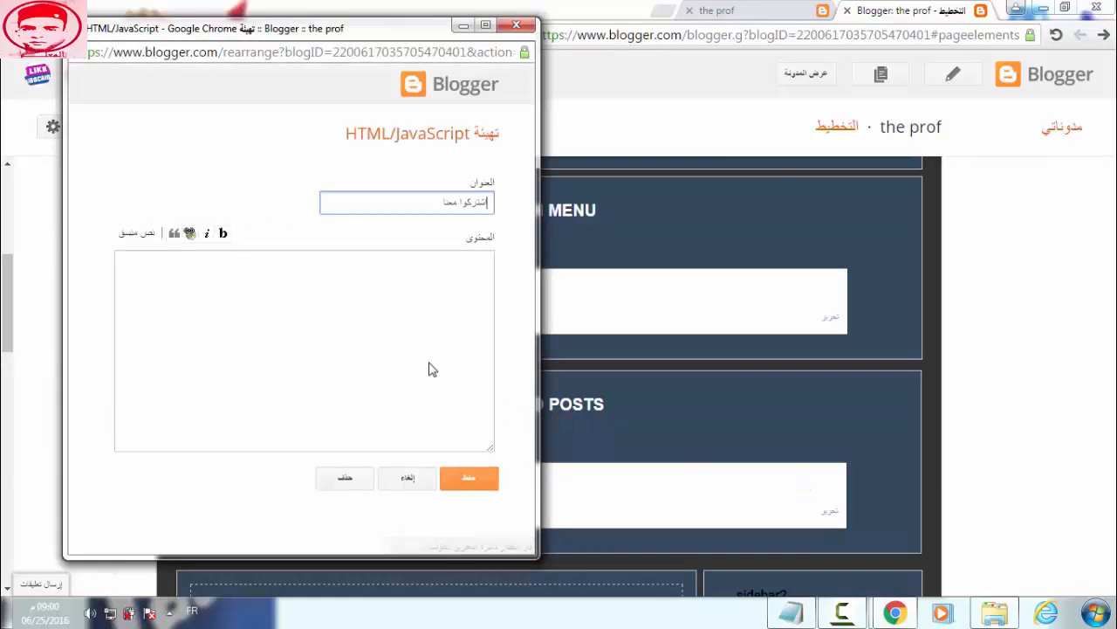
click(436, 310)
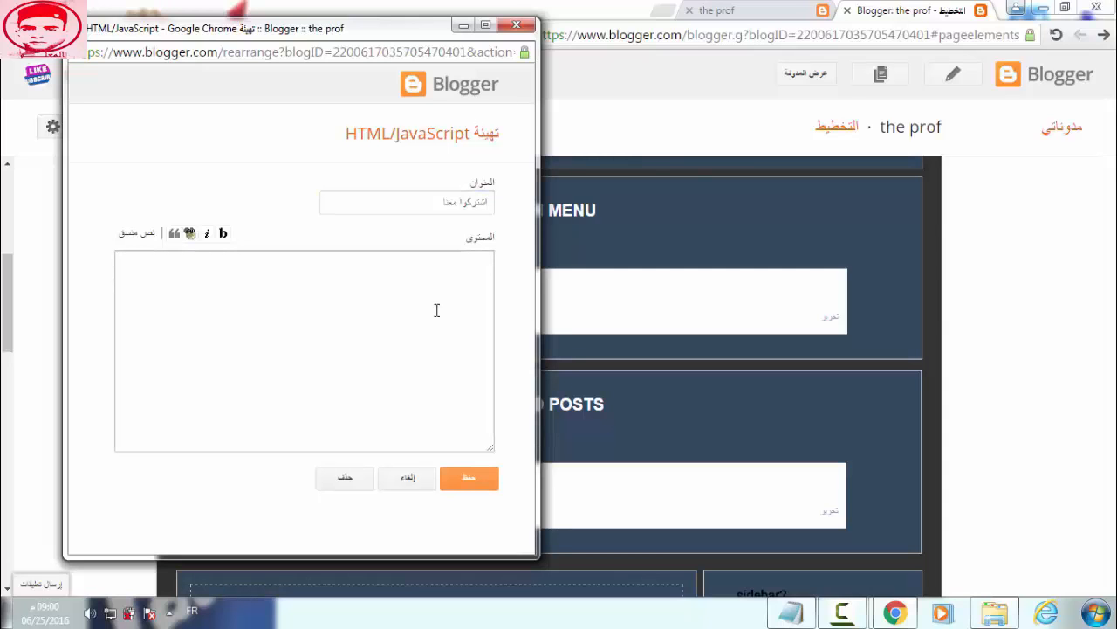
key(ctrl+v)
click(472, 485)
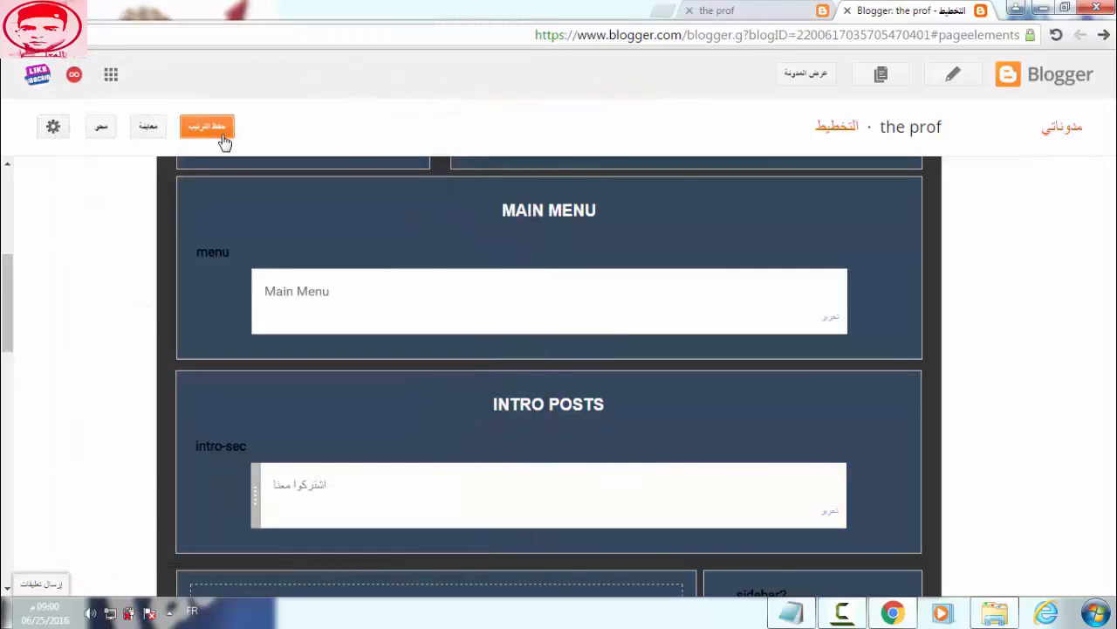
Save the layout arrangement and reload the live blog to check the slider area.
click(209, 128)
click(760, 9)
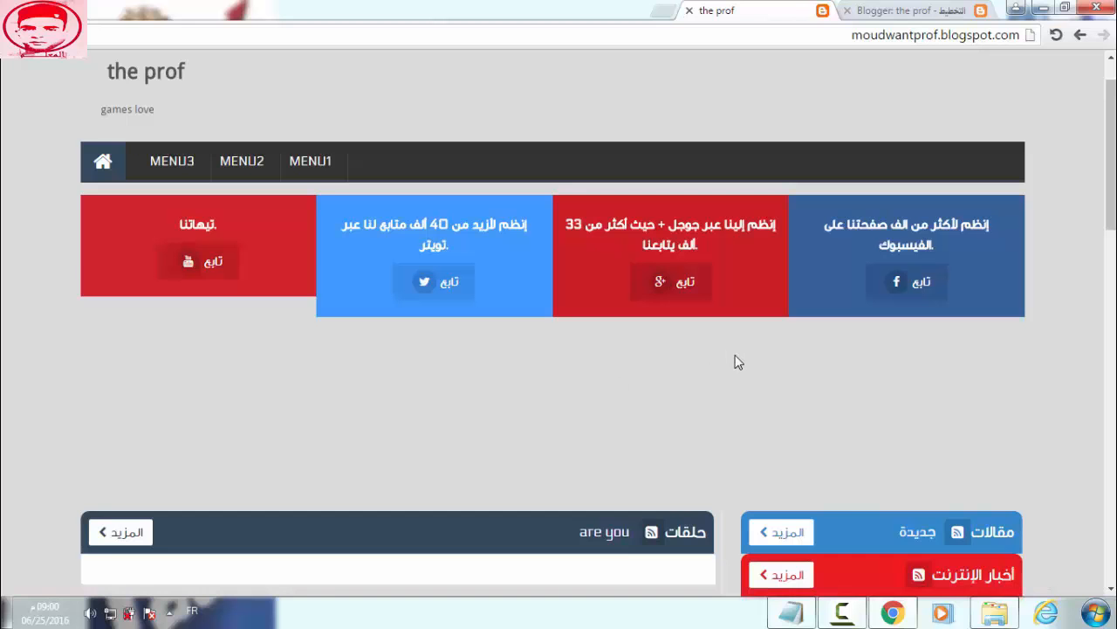
key(F5)
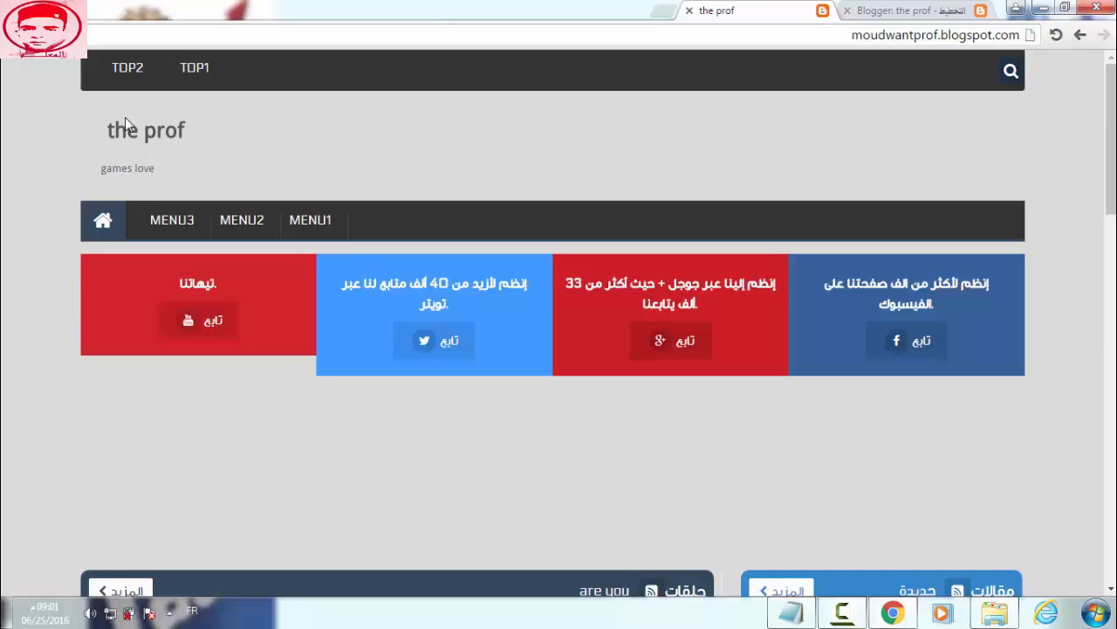
In the Blogger layout, upload the image elmou3lim 1 to the header gadget, place it instead of the title and description, and save.
click(900, 10)
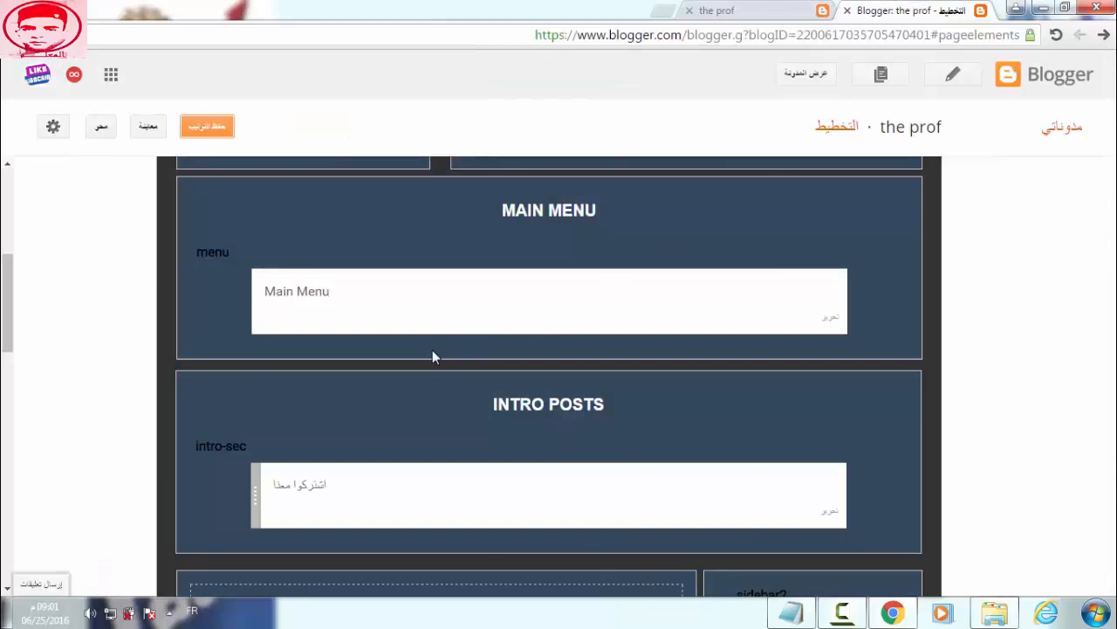
scroll(515, 277, up, 1)
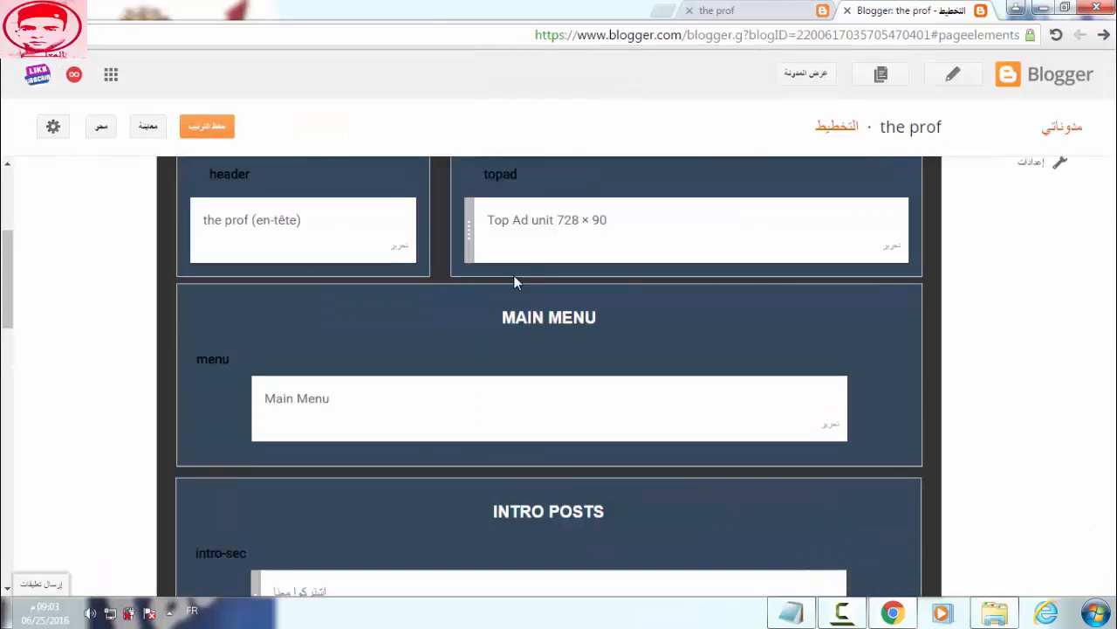
click(401, 248)
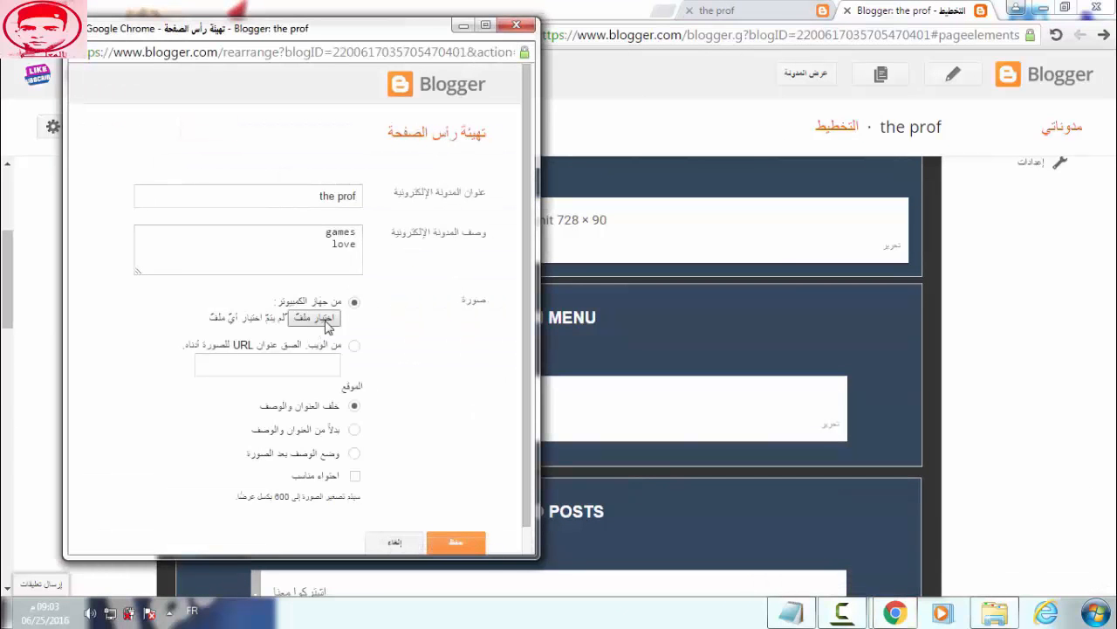
click(314, 318)
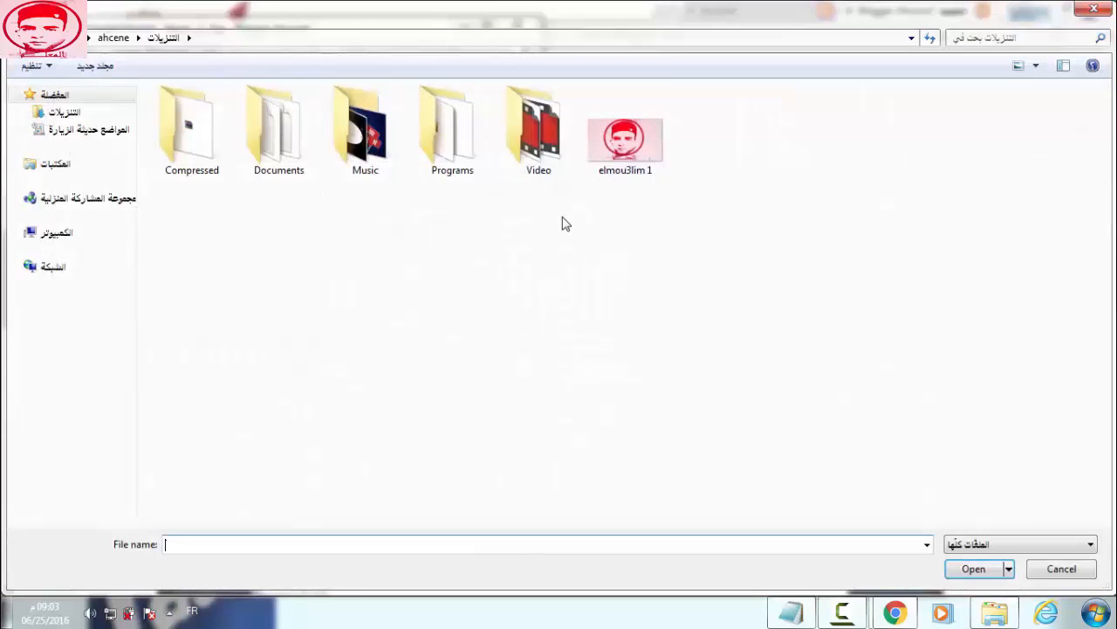
double_click(618, 161)
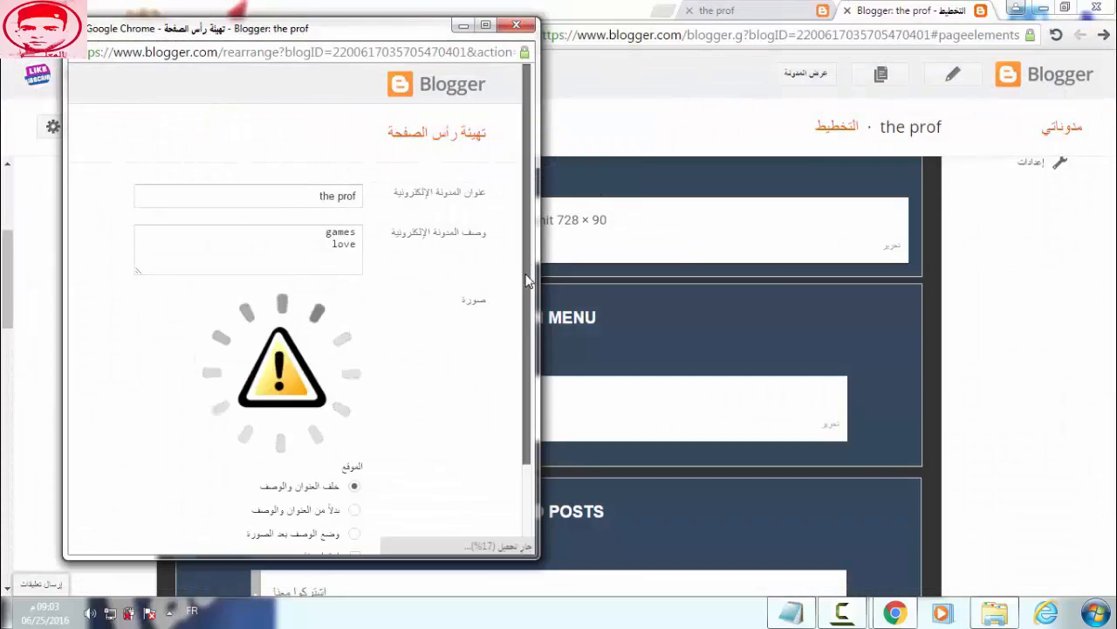
drag(529, 281, 522, 365)
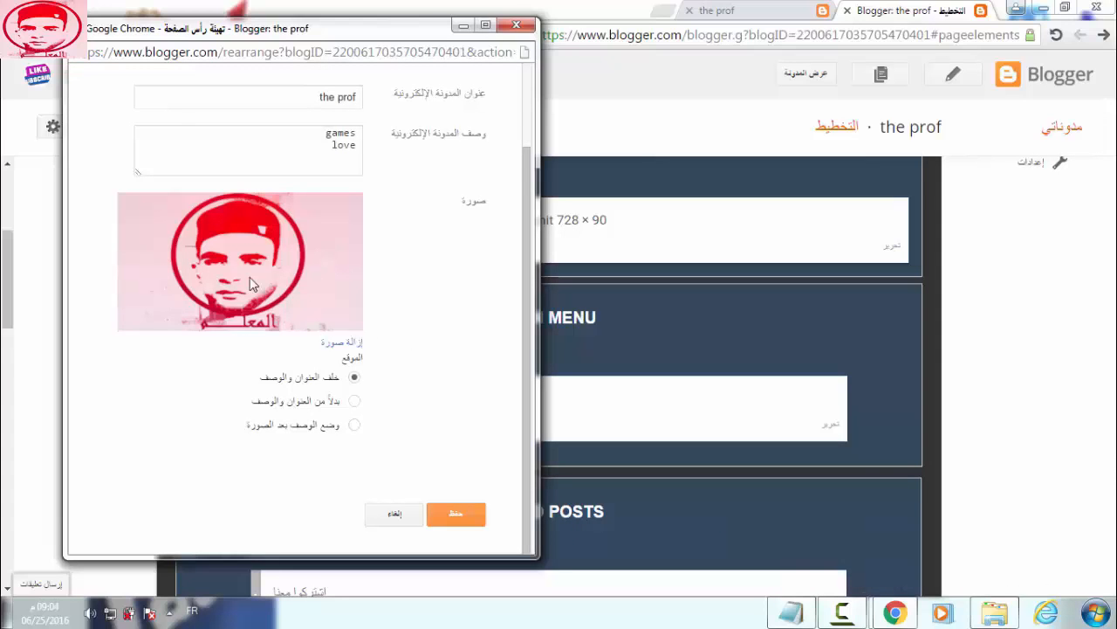
click(354, 403)
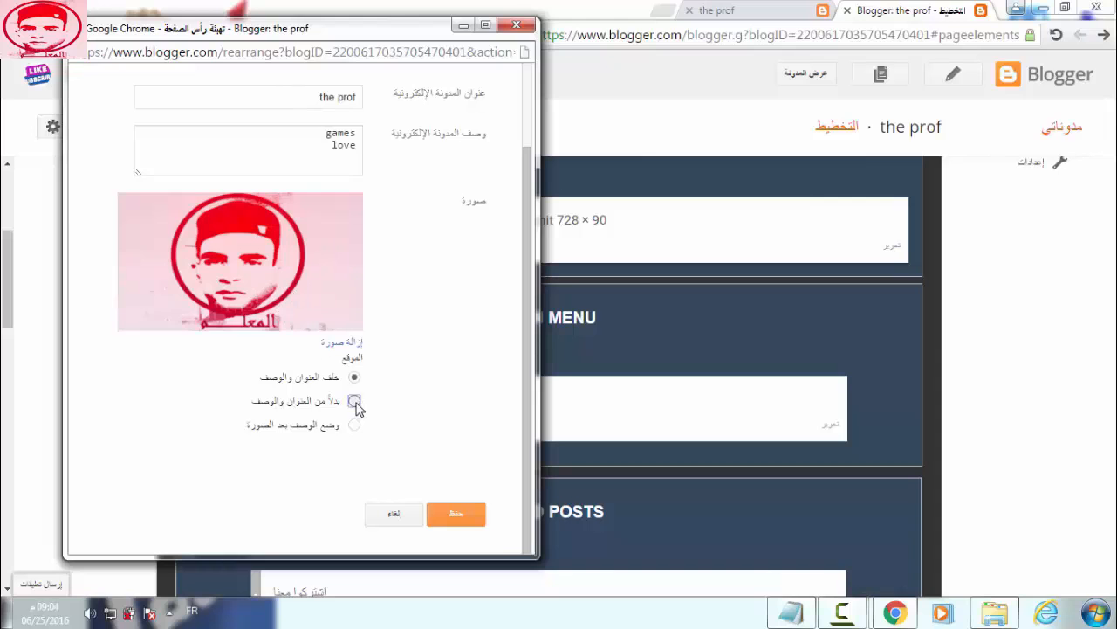
click(484, 522)
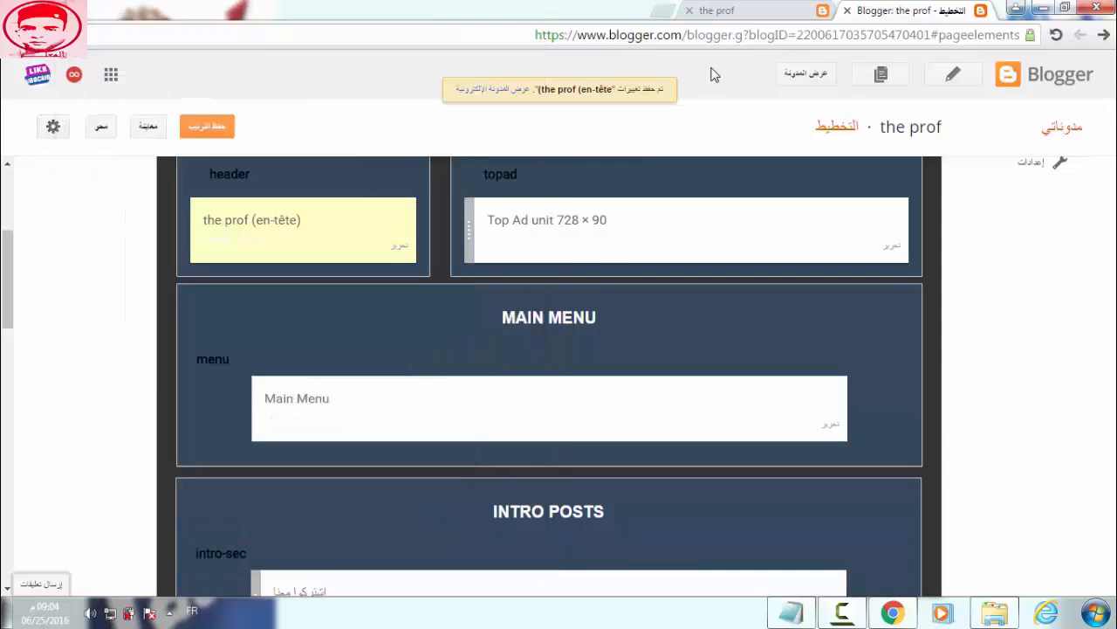
Reload the live blog and check how the uploaded logo image fits in the page header.
click(740, 9)
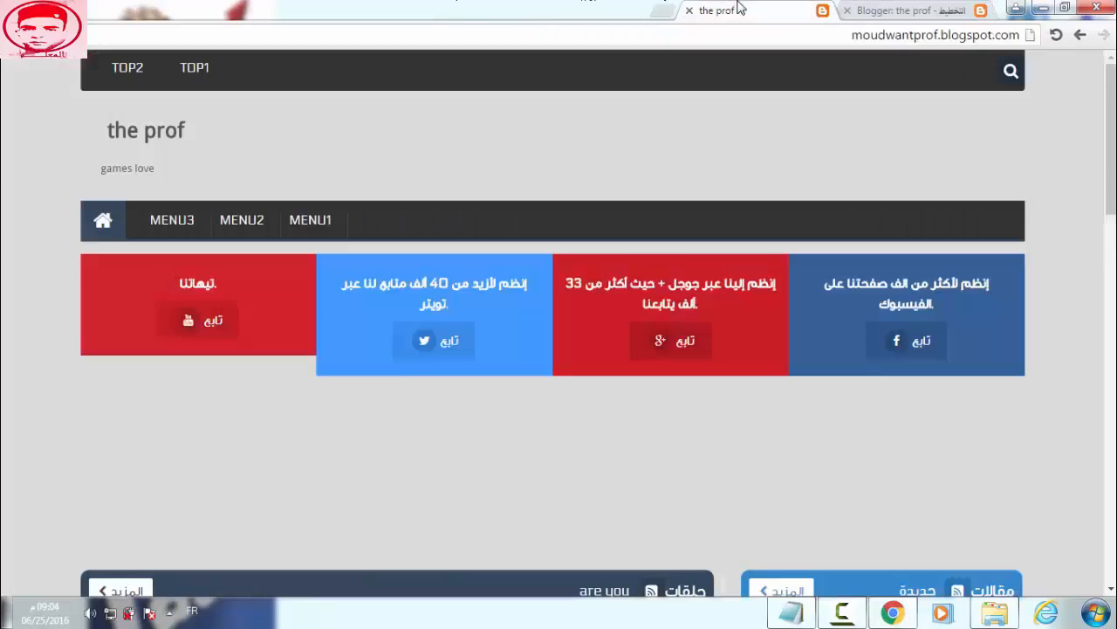
key(F5)
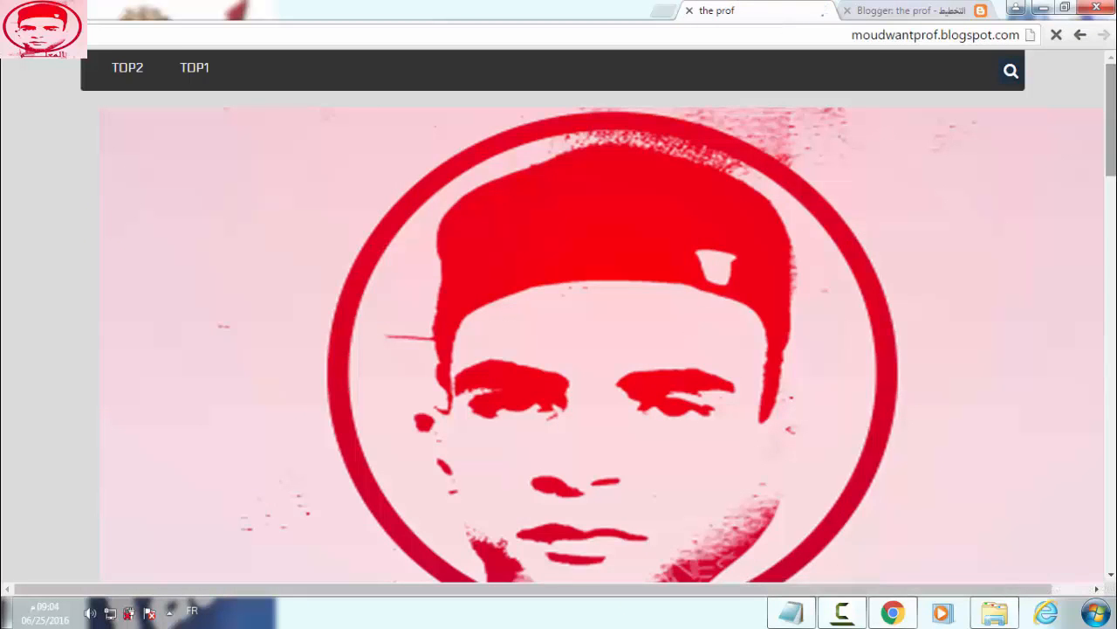
mouse_move(1111, 120)
mouse_down()
mouse_move(1111, 176)
mouse_move(1112, 108)
mouse_move(1112, 250)
mouse_move(1111, 118)
mouse_up()
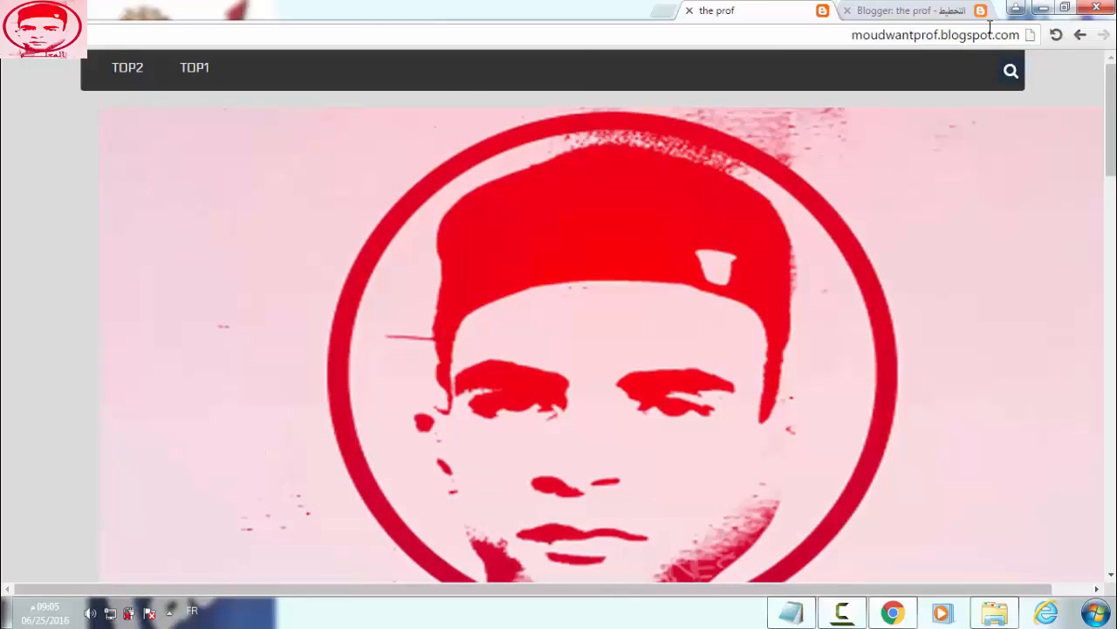
click(918, 9)
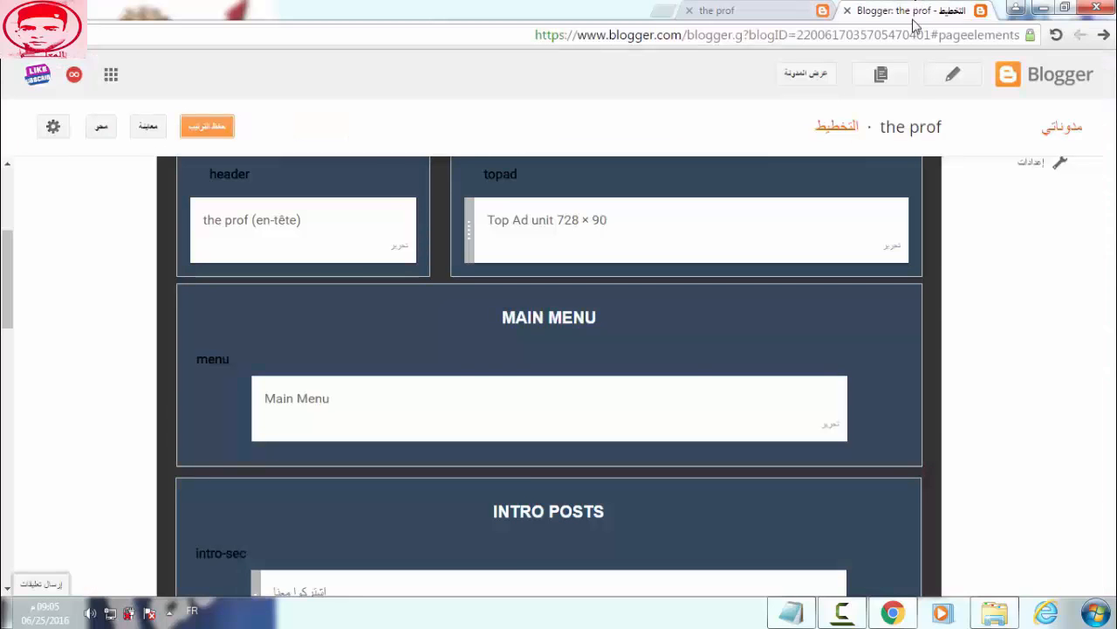
click(703, 10)
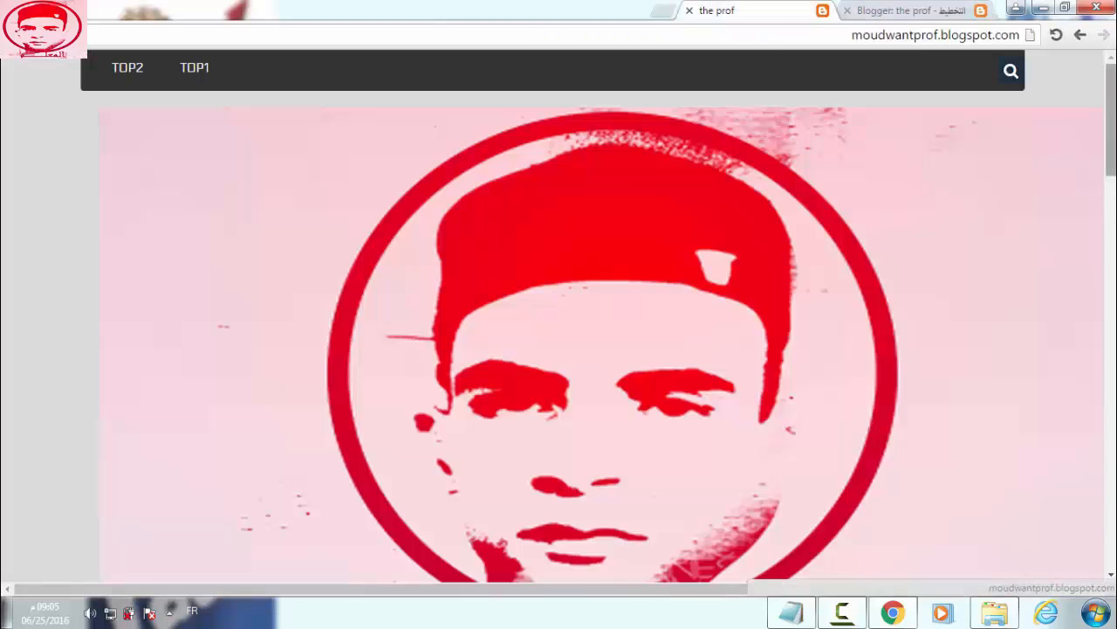
mouse_move(1112, 120)
mouse_down()
mouse_move(1111, 357)
mouse_move(1111, 119)
mouse_up()
Minimize the browser showing the Blogger layout and close the template folder window on the desktop.
click(954, 7)
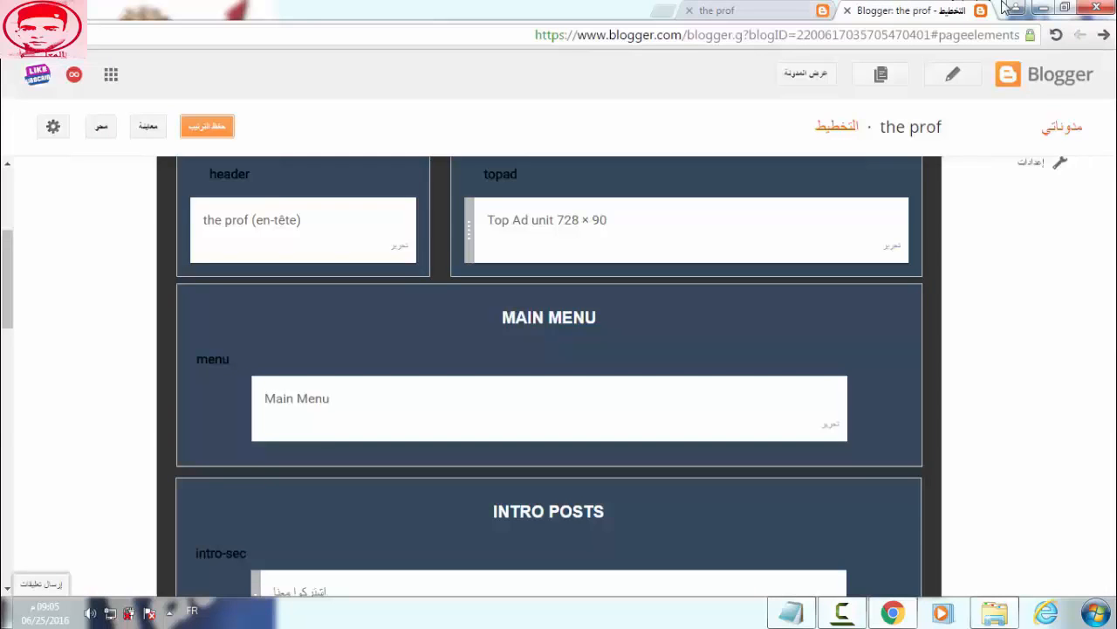
click(1041, 9)
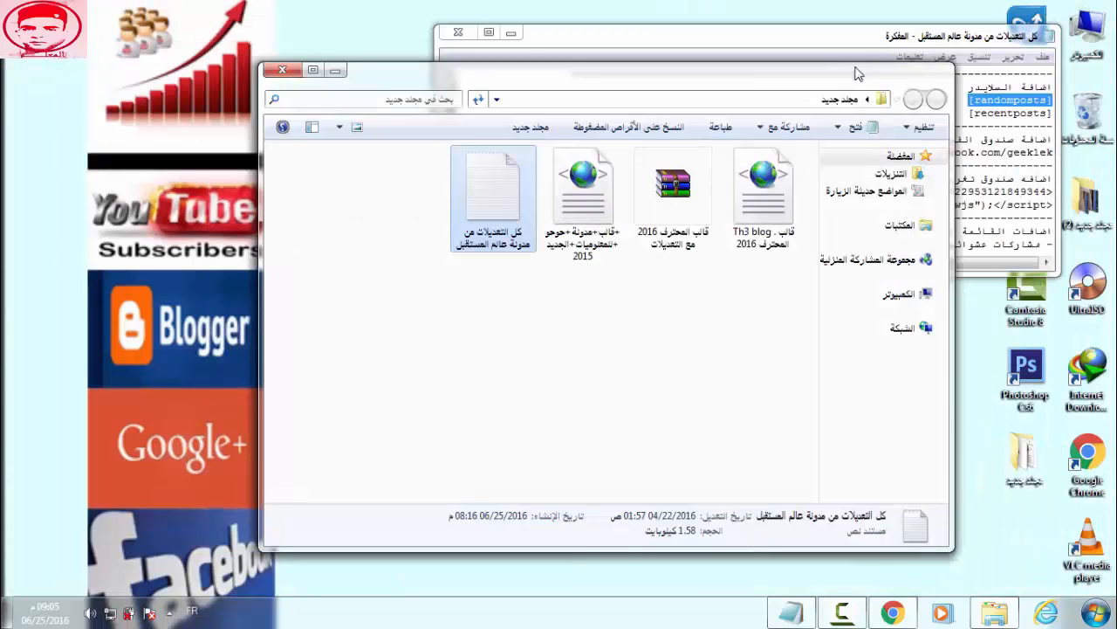
click(282, 71)
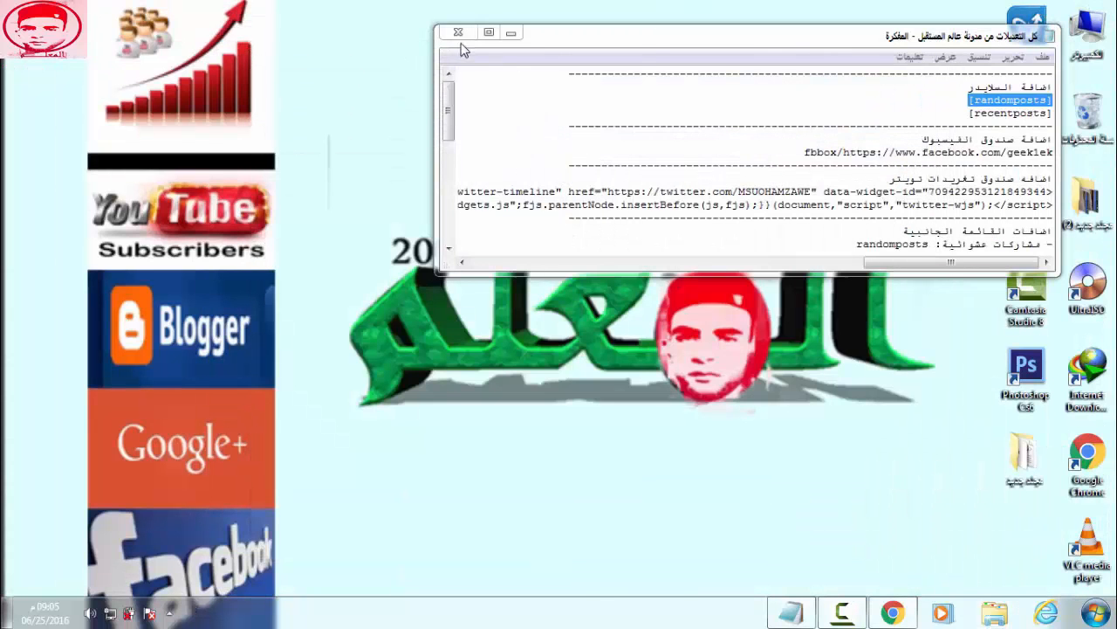